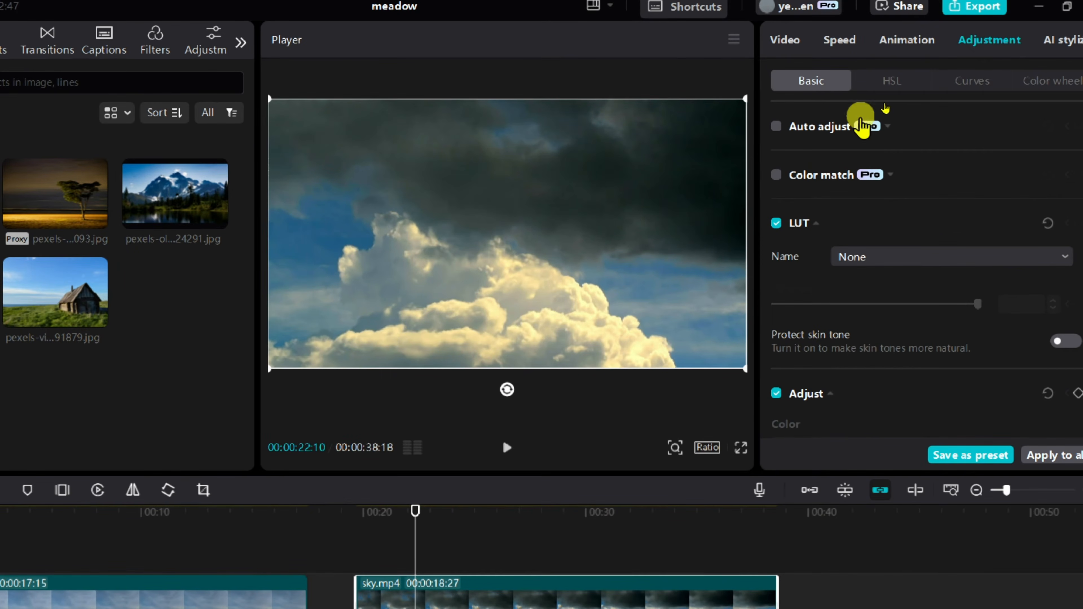
# Step: Adjust the sky clip's colour to Temp 15, Tint 6 and Saturation -5
pyautogui.scroll(-10, 836, 111)
pyautogui.scroll(5, 907, 201)
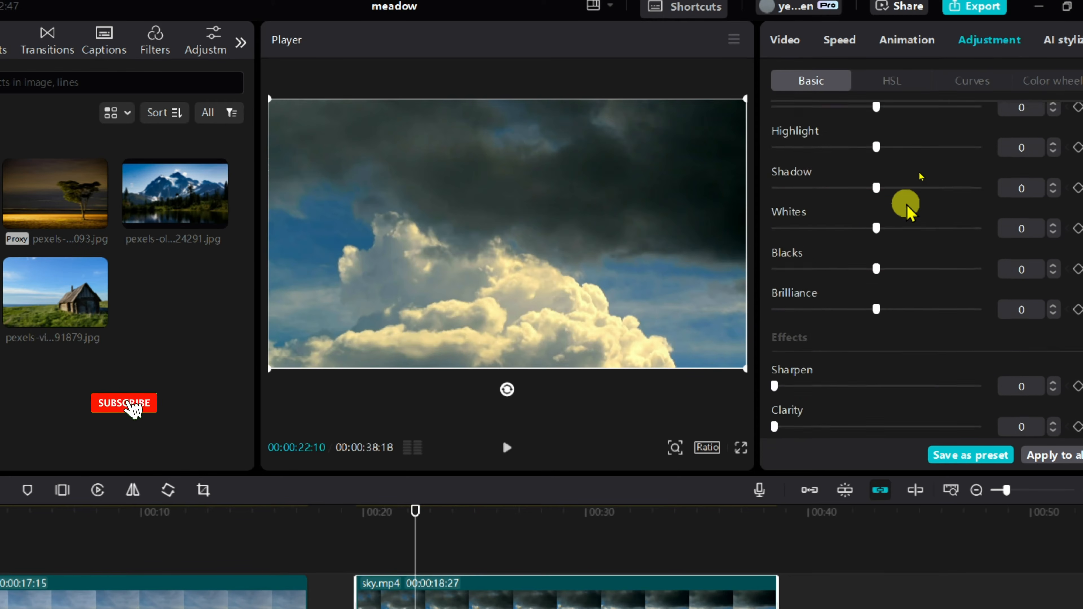
pyautogui.moveTo(876, 213); pyautogui.dragTo(895, 213)
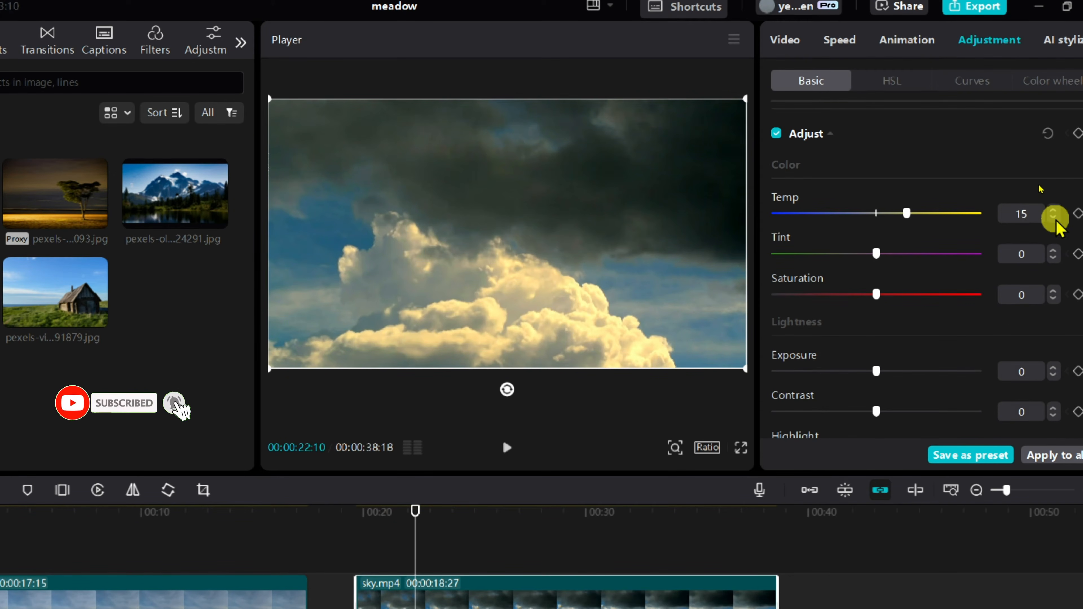
pyautogui.click(876, 254)
pyautogui.moveTo(876, 294); pyautogui.dragTo(865, 307)
# Step: Set the sky clip's Exposure to -7 and Contrast to 4
pyautogui.scroll(-2, 876, 298)
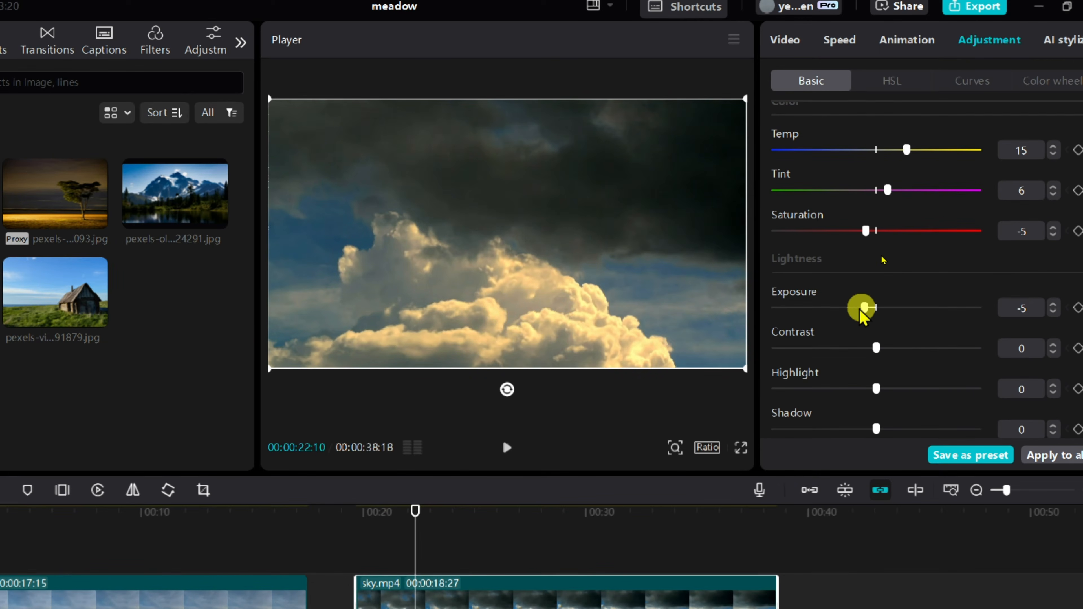
pyautogui.click(1053, 304)
pyautogui.moveTo(876, 348); pyautogui.dragTo(885, 349)
# Step: Lower the sky clip's Highlight to -7, Shadow to -6 and Whites to -5
pyautogui.scroll(-2, 883, 367)
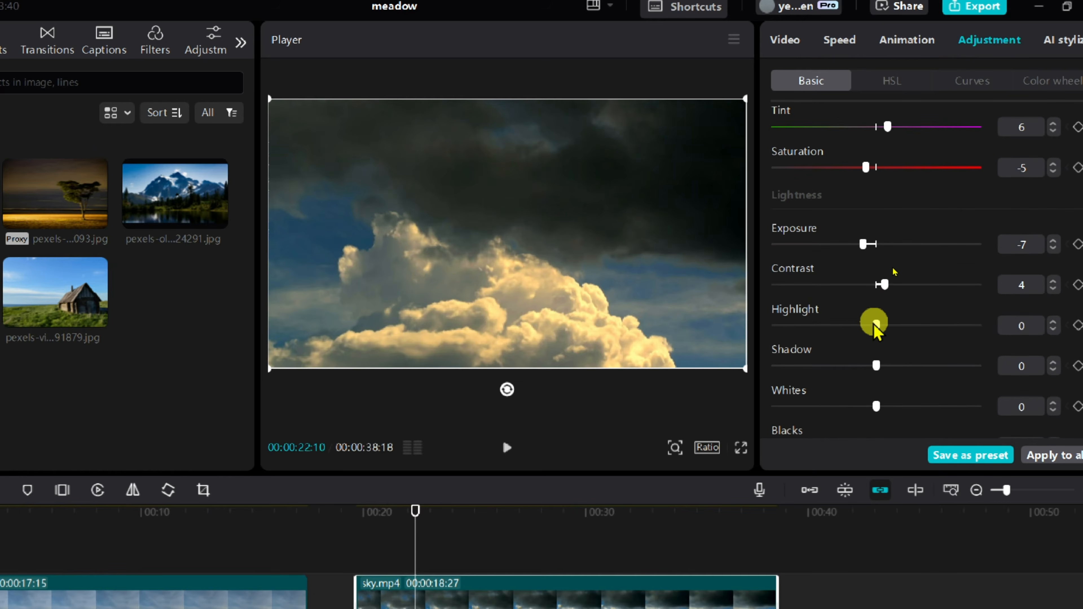
pyautogui.scroll(-2, 864, 337)
pyautogui.moveTo(876, 302); pyautogui.dragTo(866, 302)
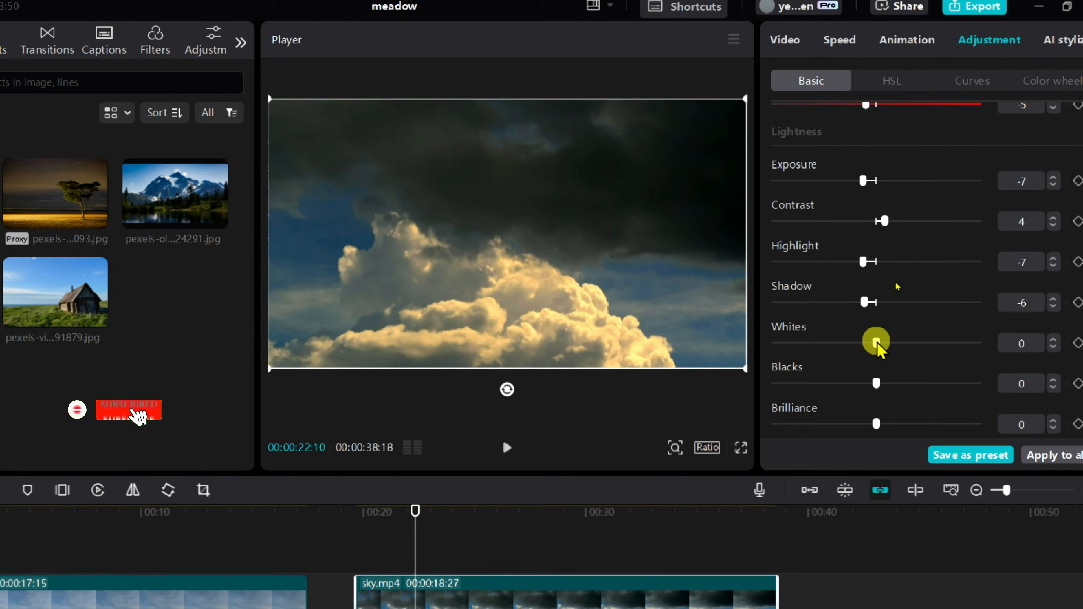
pyautogui.scroll(-2, 872, 337)
pyautogui.scroll(2, 875, 332)
pyautogui.moveTo(874, 343); pyautogui.dragTo(865, 343)
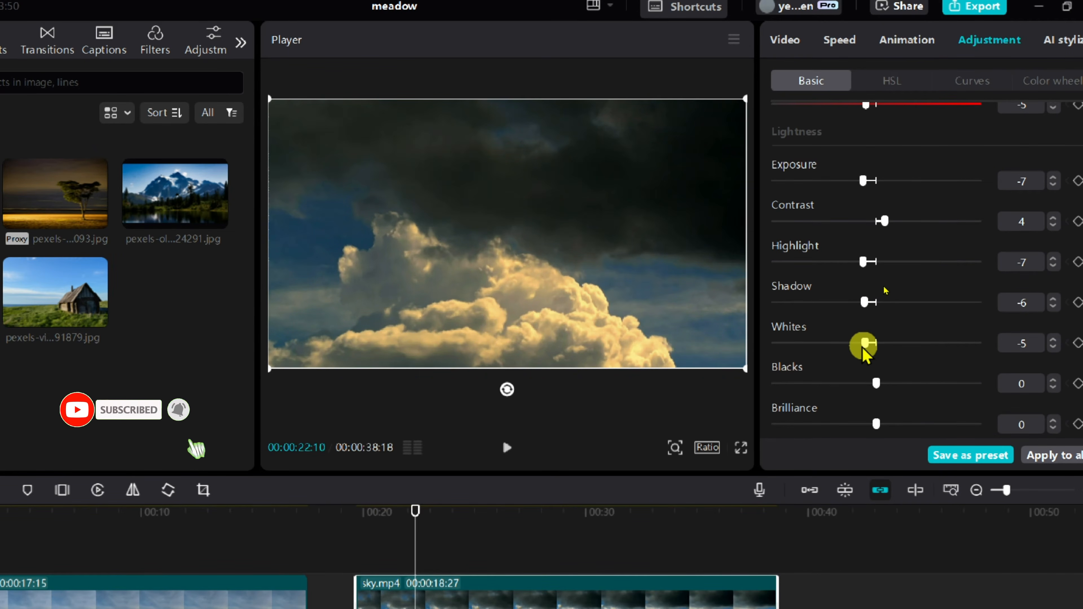
# Step: Set the sky clip's Sharpen to 15 and Clarity to 22, and preview the graded clip
pyautogui.scroll(-4, 872, 353)
pyautogui.moveTo(774, 374); pyautogui.dragTo(806, 374)
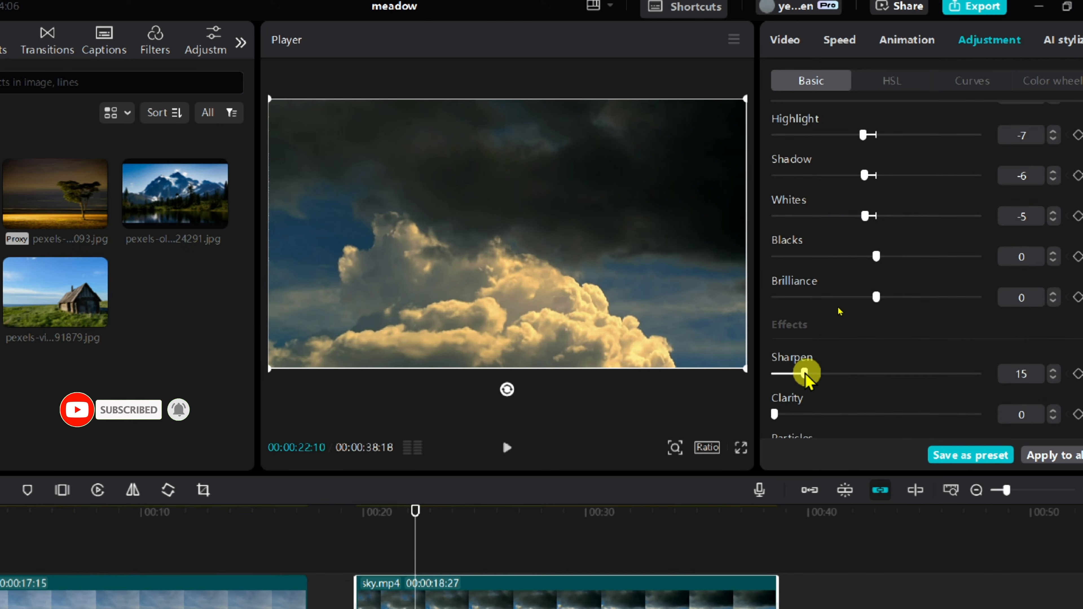
pyautogui.scroll(-3, 797, 380)
pyautogui.moveTo(774, 307); pyautogui.dragTo(818, 308)
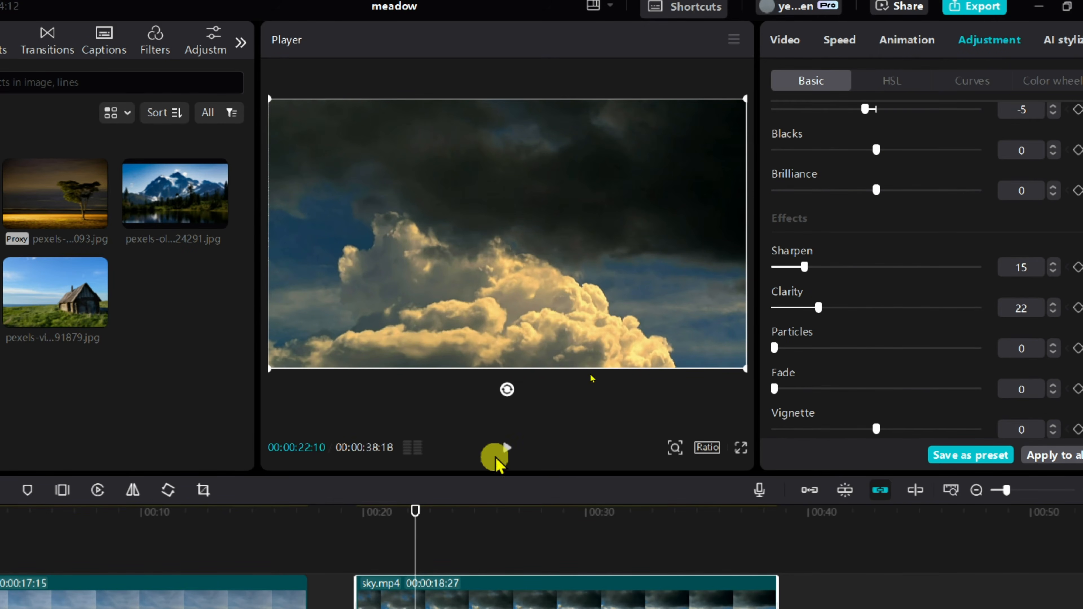
pyautogui.click(506, 449)
pyautogui.click(508, 451)
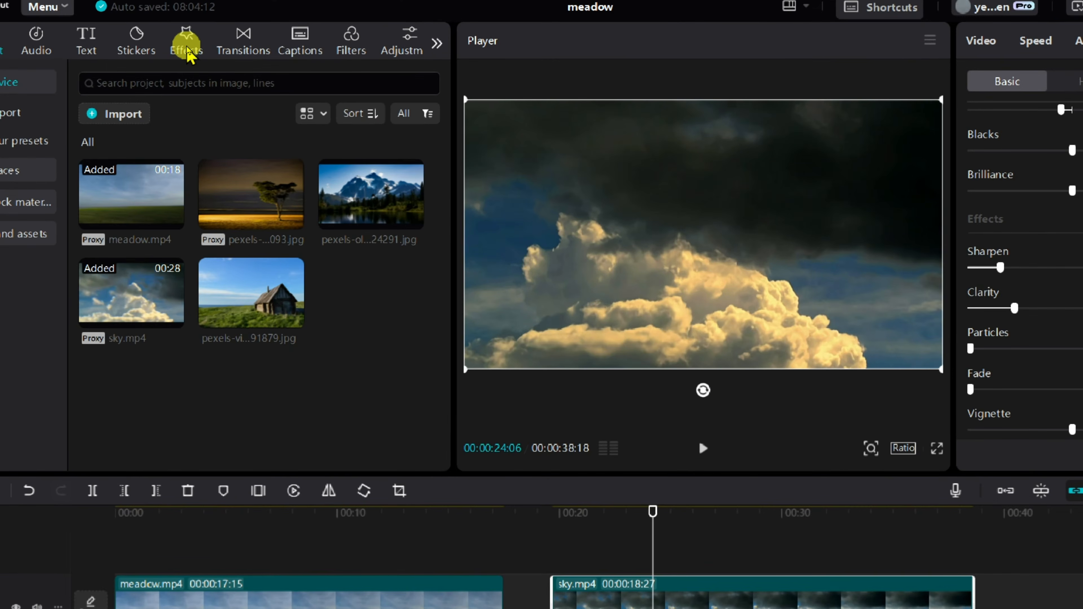
# Step: Search the video effects for lightning and place Lightning Crack above the sky clip, extended to the clip's end
pyautogui.click(187, 47)
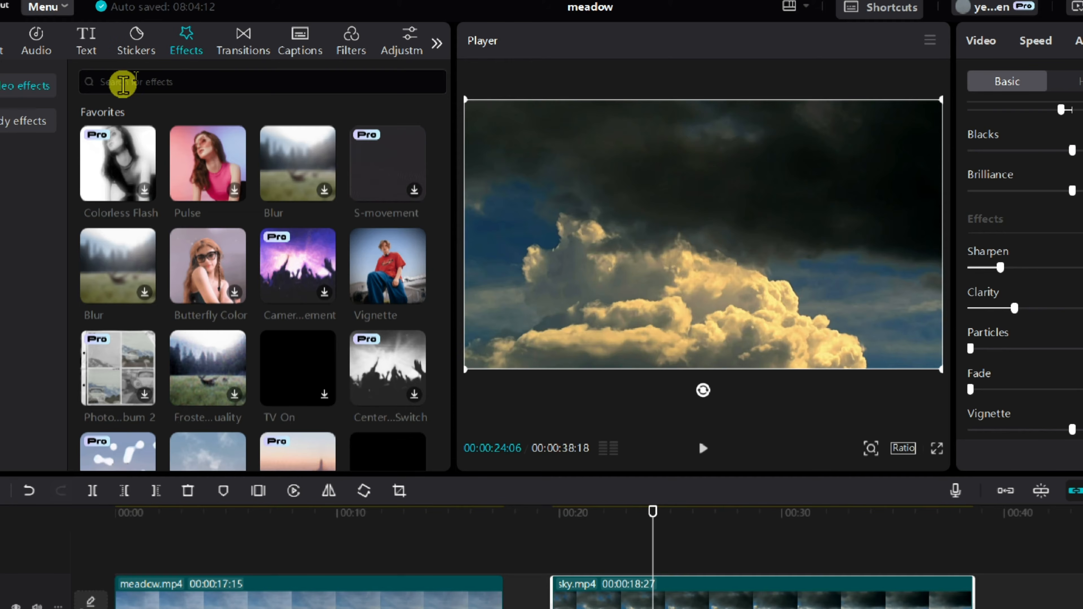
pyautogui.click(121, 82)
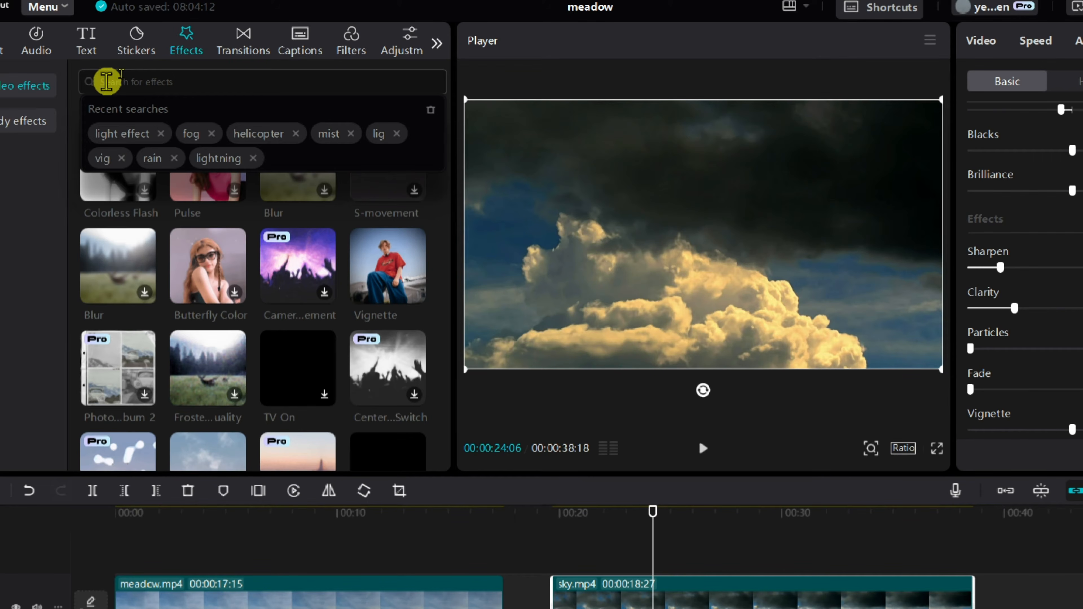
pyautogui.click(218, 158)
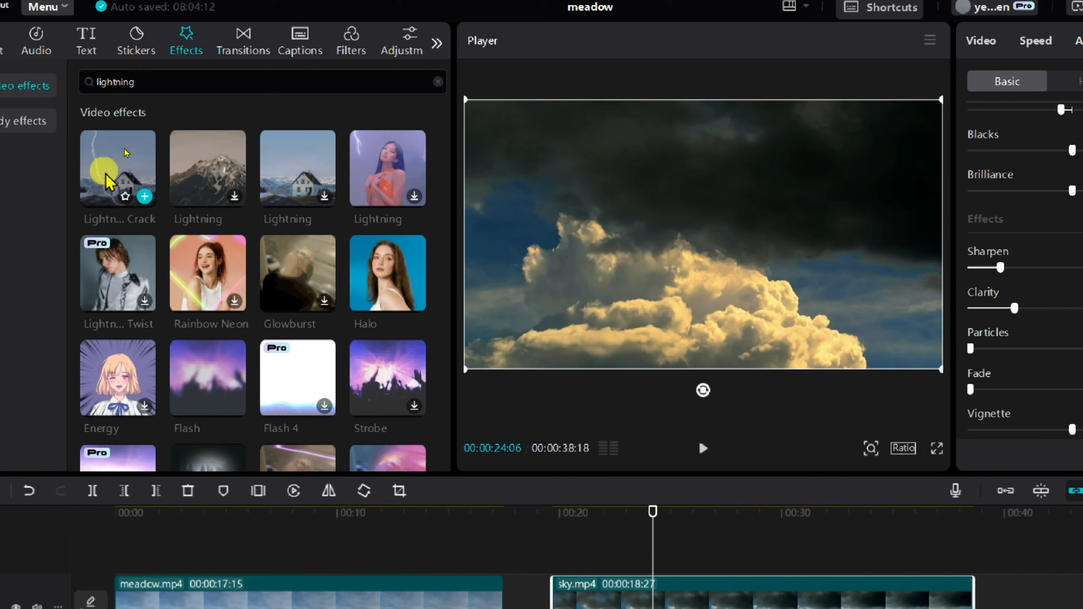
pyautogui.moveTo(109, 182); pyautogui.dragTo(558, 570)
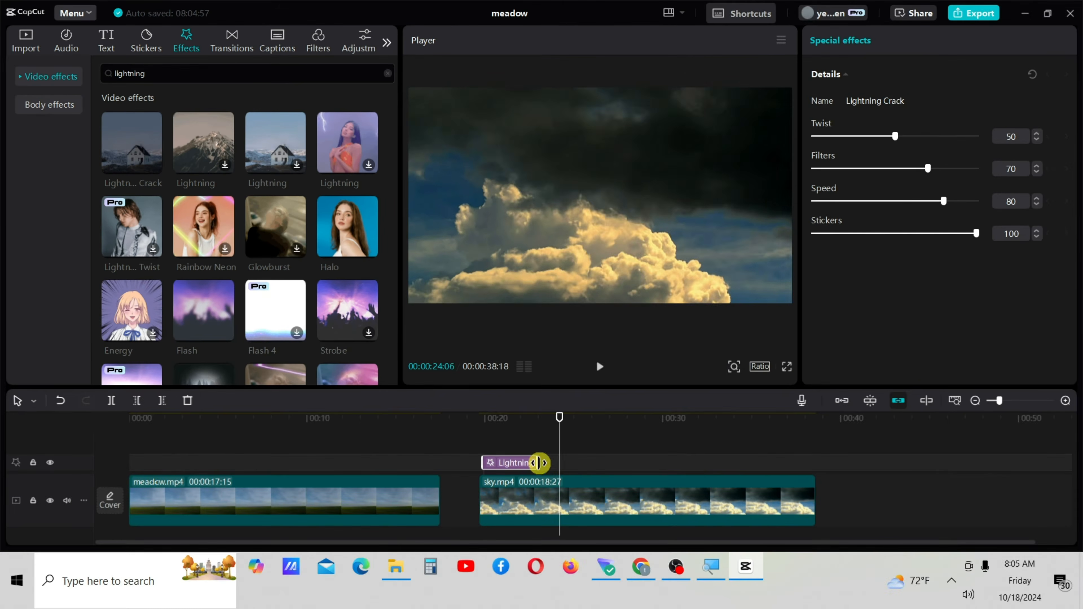
pyautogui.moveTo(539, 463); pyautogui.dragTo(812, 487)
# Step: Set the Lightning Crack effect's Twist to 52, Filters to 63, Speed to 69 and Stickers to 60, and preview it
pyautogui.click(544, 419)
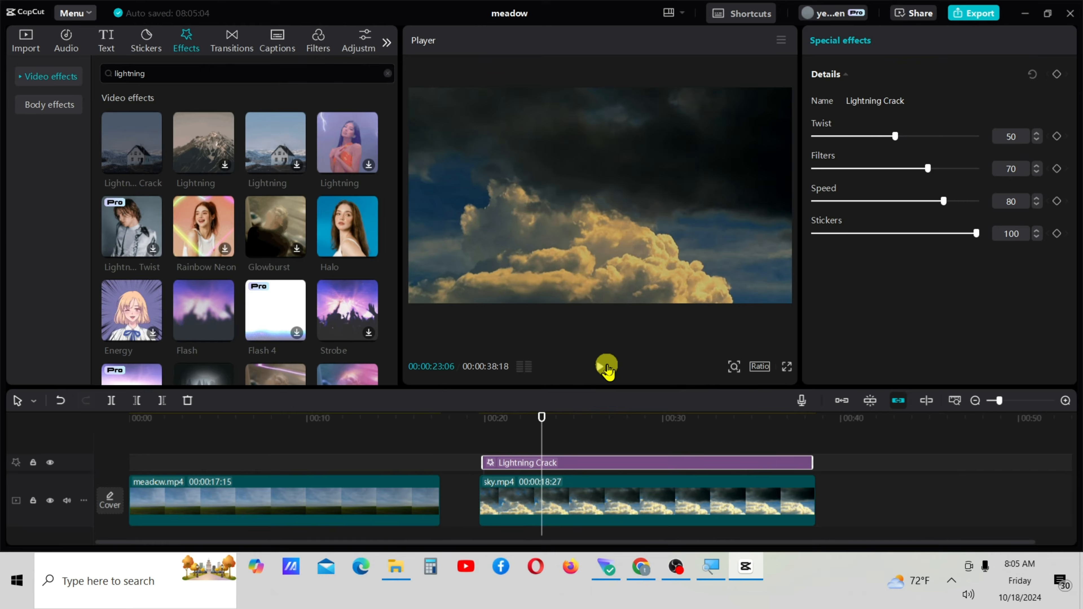
pyautogui.click(607, 366)
pyautogui.moveTo(542, 419); pyautogui.dragTo(551, 419)
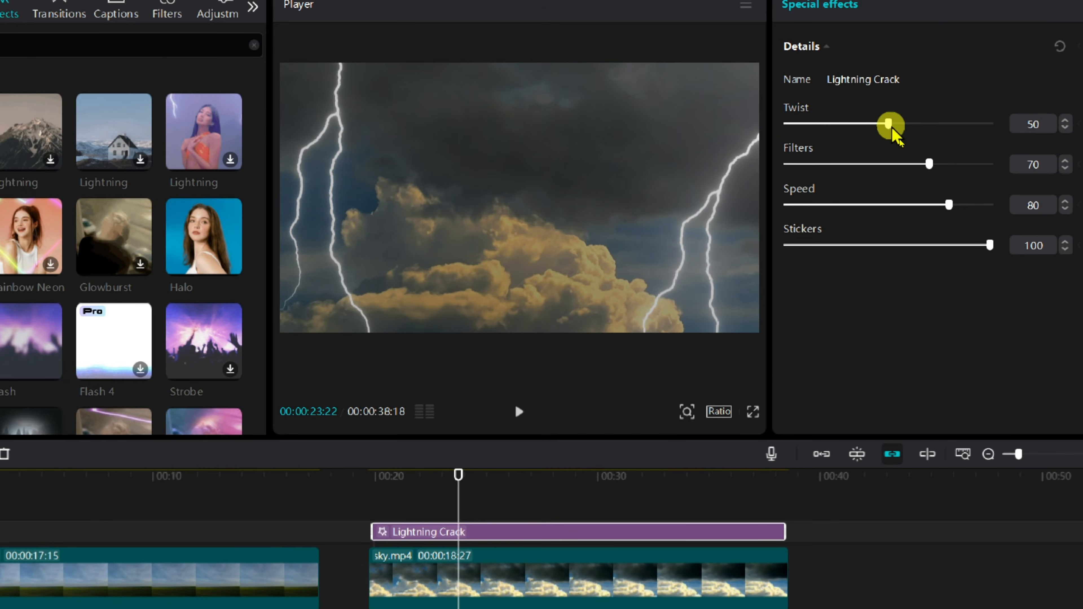
pyautogui.moveTo(886, 147); pyautogui.dragTo(914, 164)
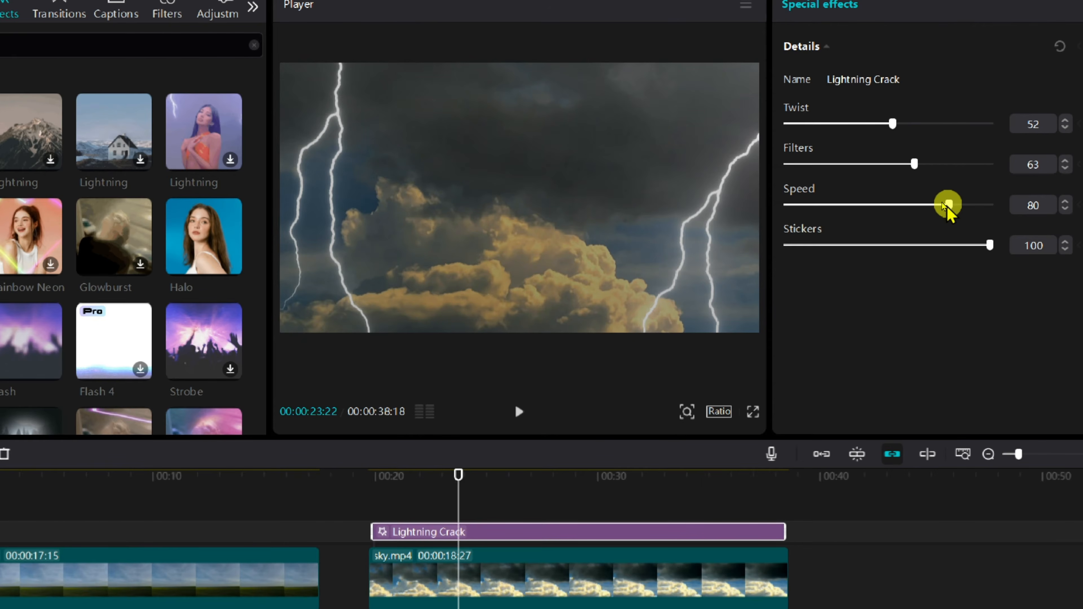
pyautogui.moveTo(948, 205); pyautogui.dragTo(929, 210)
pyautogui.moveTo(990, 244); pyautogui.dragTo(915, 256)
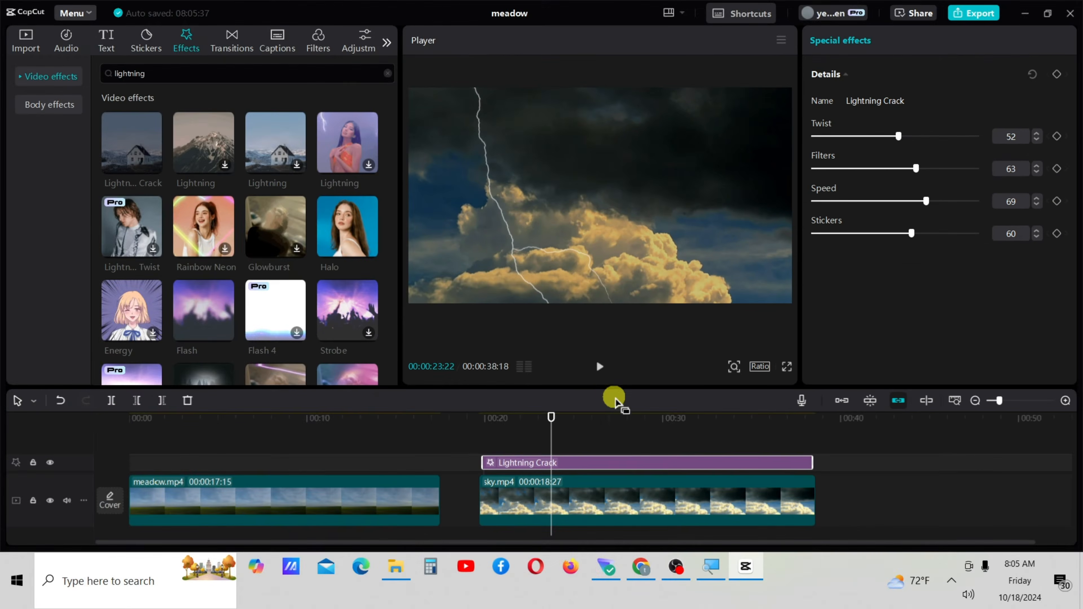
pyautogui.click(425, 473)
pyautogui.click(596, 373)
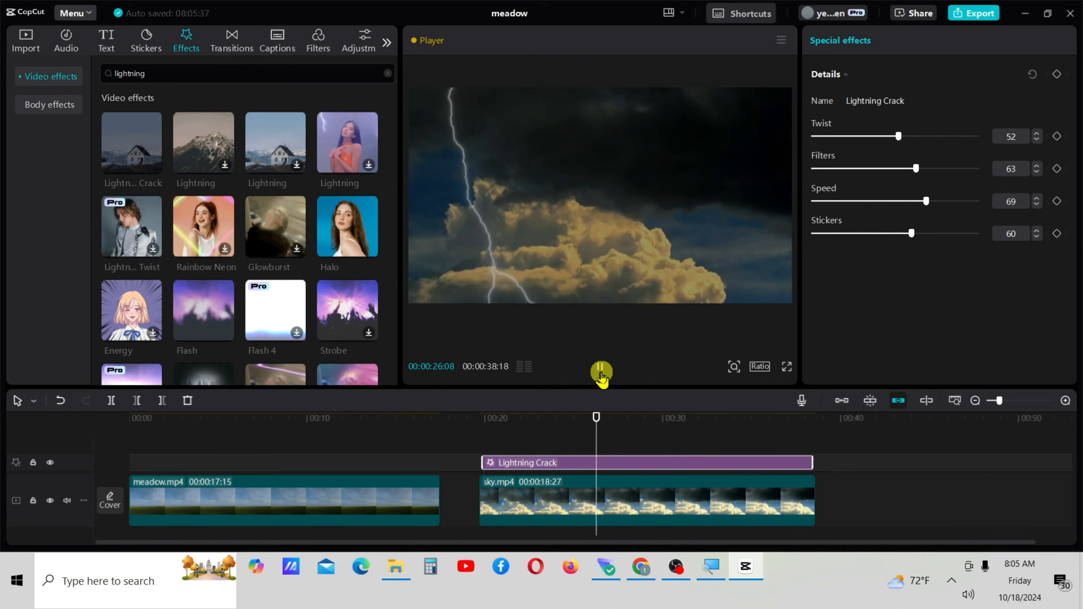
pyautogui.click(600, 372)
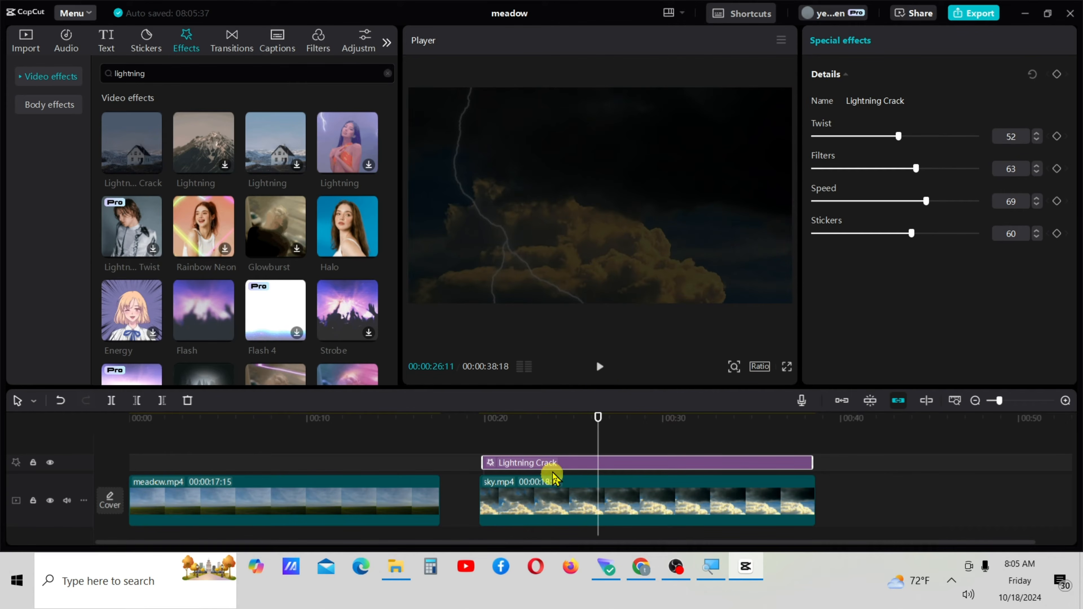
# Step: Combine the sky clip and its Lightning Crack effect into a compound clip and play it back
pyautogui.click(555, 486)
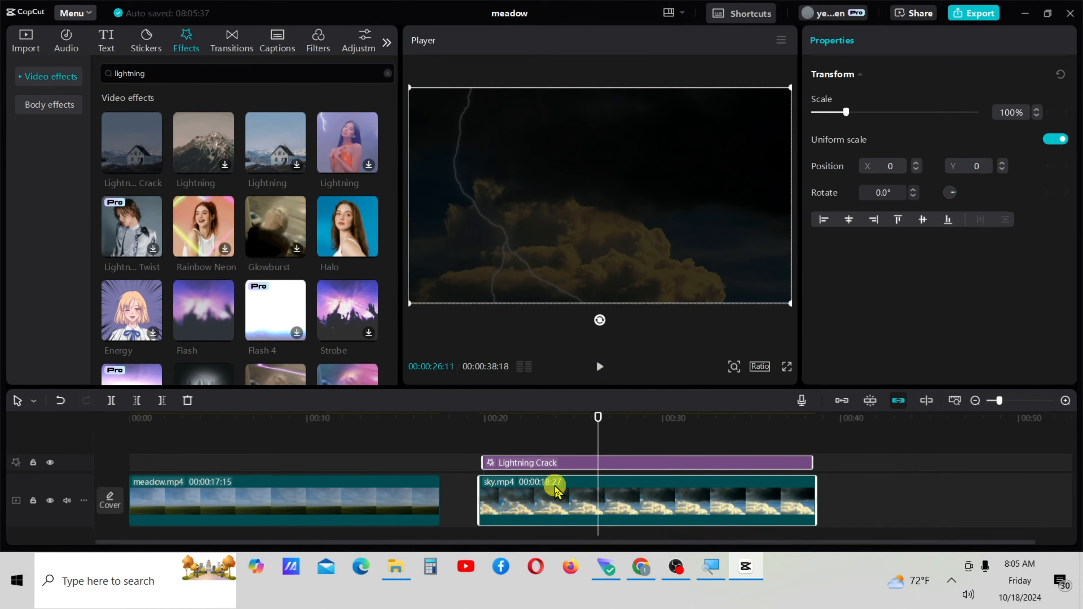
pyautogui.rightClick(557, 490)
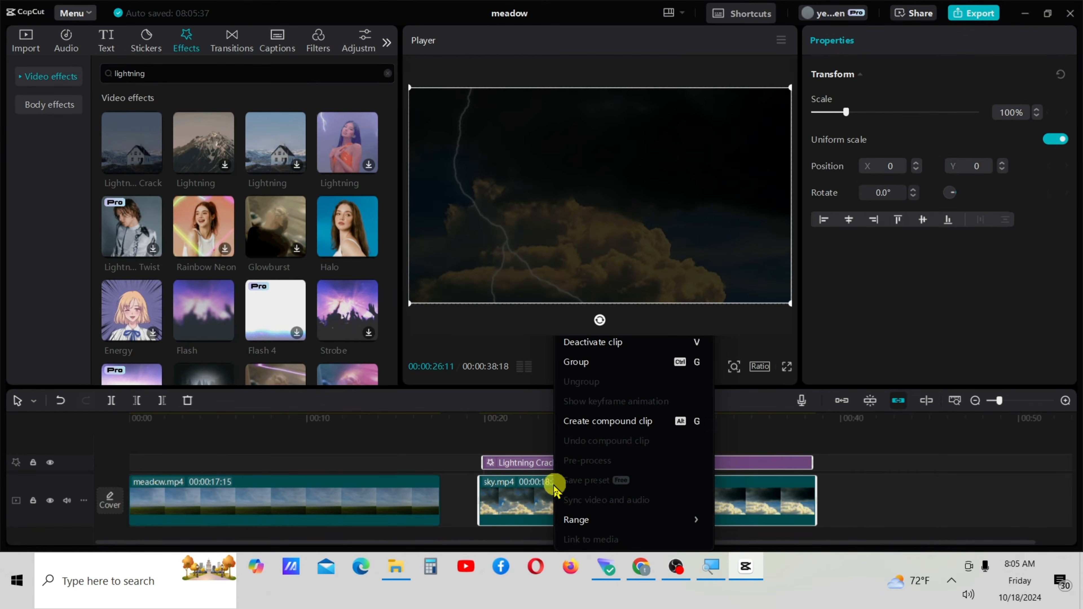
pyautogui.click(588, 428)
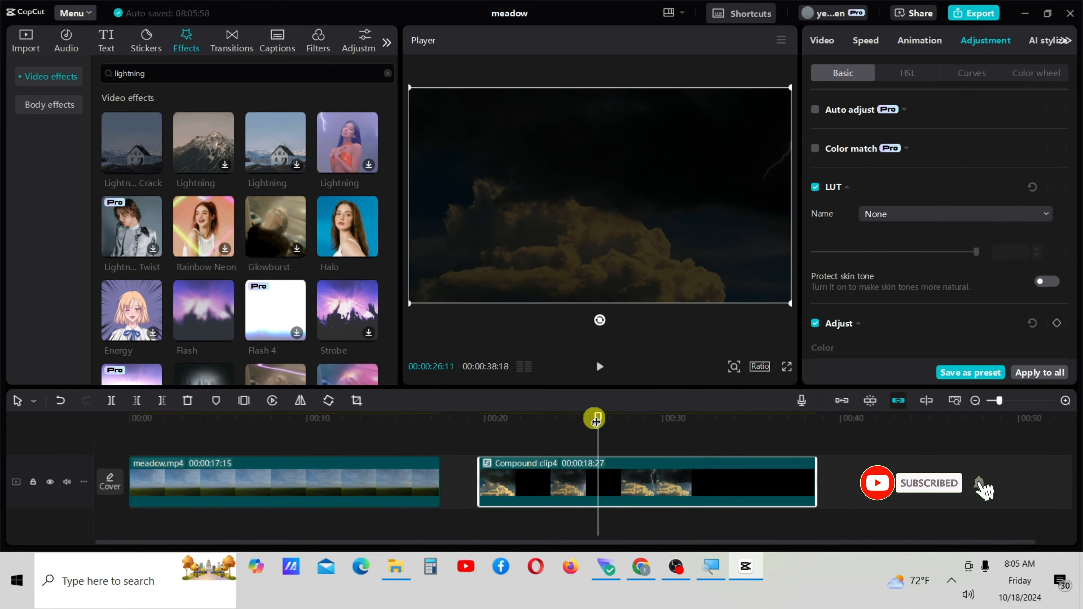
pyautogui.moveTo(592, 422); pyautogui.dragTo(538, 439)
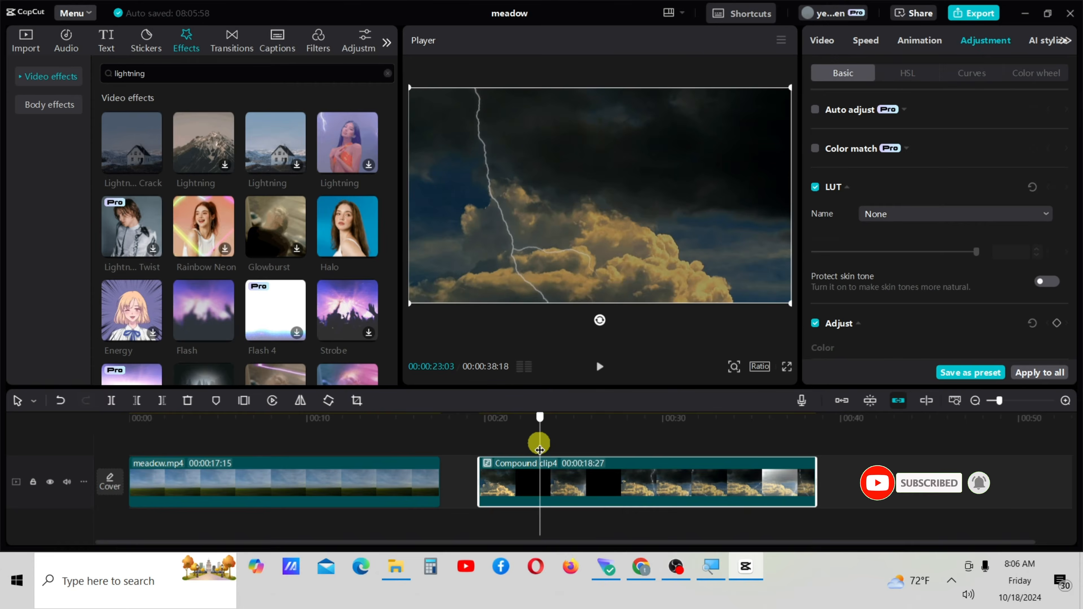
pyautogui.click(598, 368)
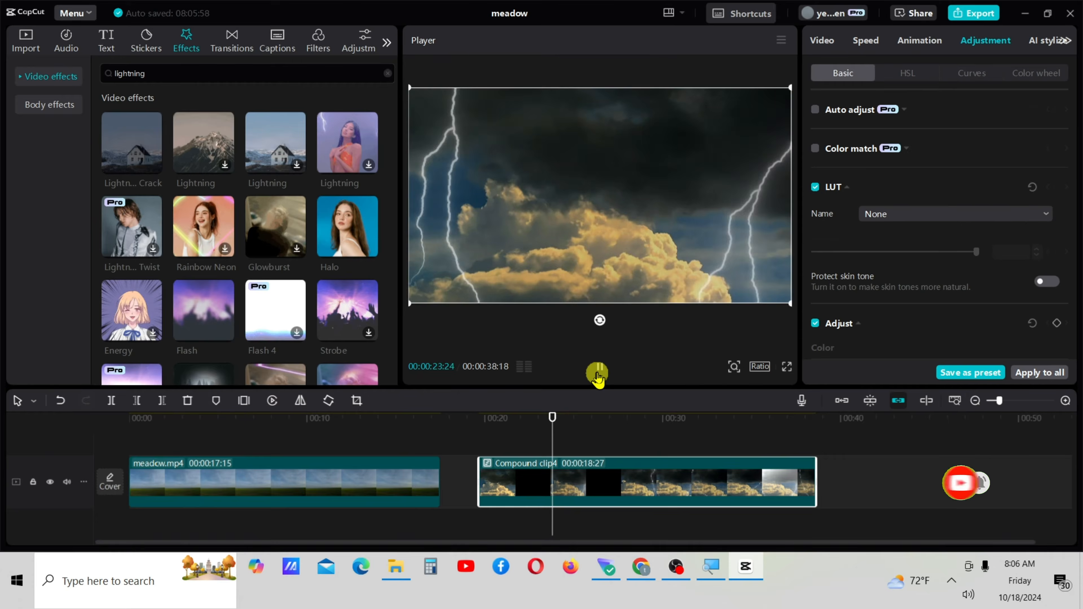
pyautogui.click(600, 368)
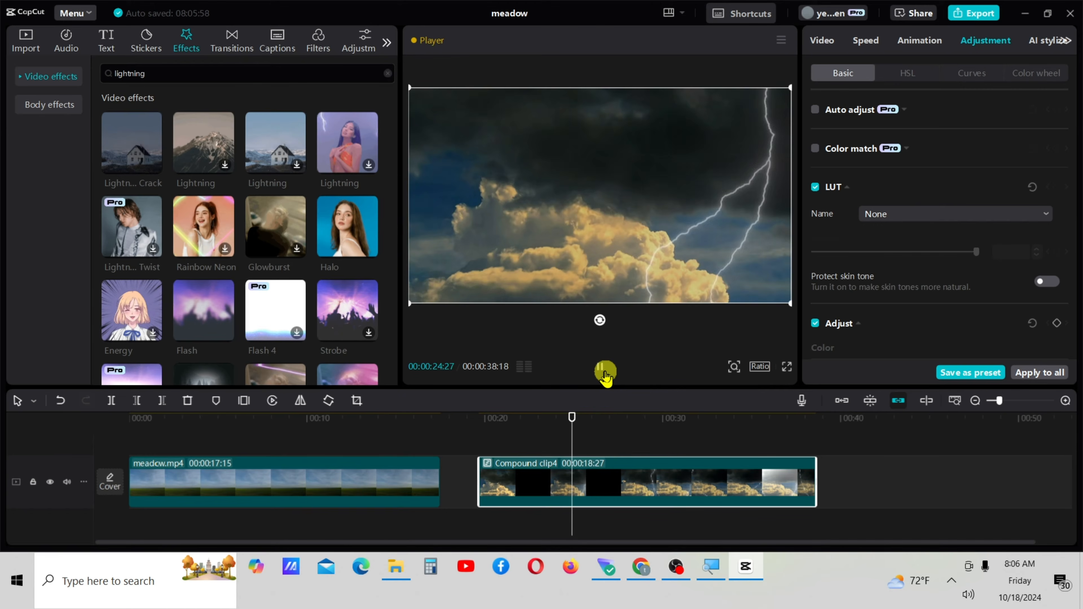
# Step: Place the compound clip on a track above meadow.mp4, preview it, and trim its duration to 00:00:17:07
pyautogui.moveTo(602, 465); pyautogui.dragTo(258, 445)
pyautogui.moveTo(468, 417); pyautogui.dragTo(199, 417)
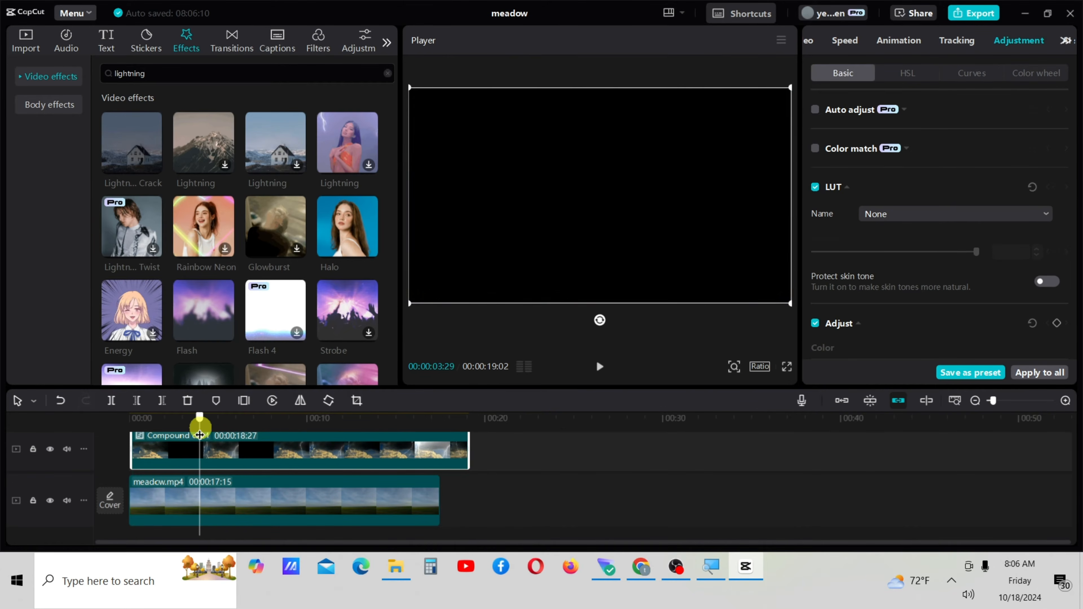
pyautogui.click(604, 371)
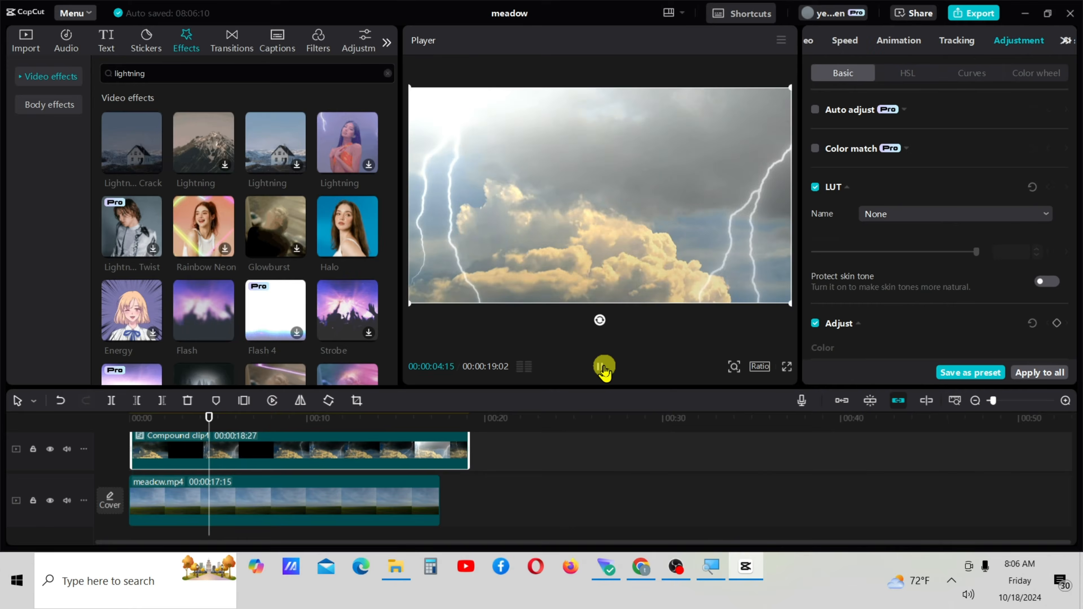
pyautogui.click(600, 369)
pyautogui.moveTo(131, 445); pyautogui.dragTo(165, 457)
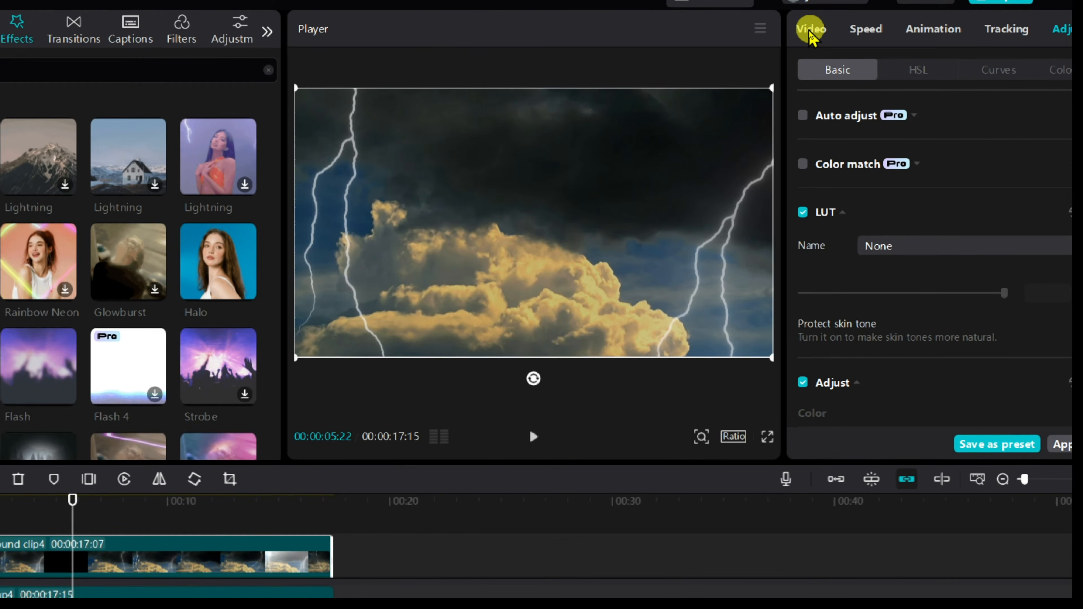
# Step: Apply a Horizontal mask to the compound clip with Position Y 87 and Feather 51, and play back the composite
pyautogui.click(810, 30)
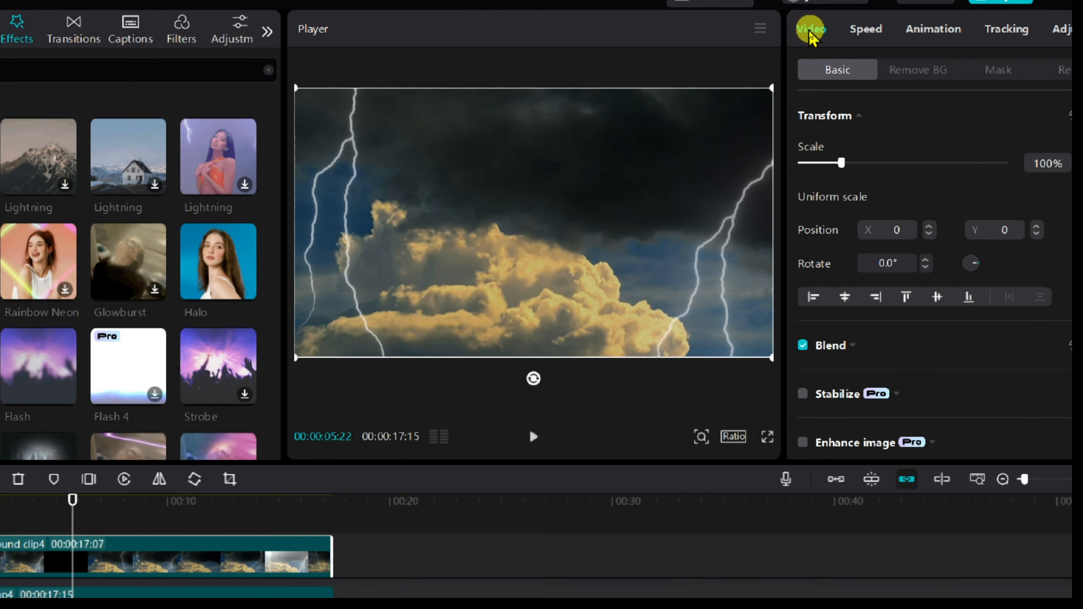
pyautogui.click(999, 71)
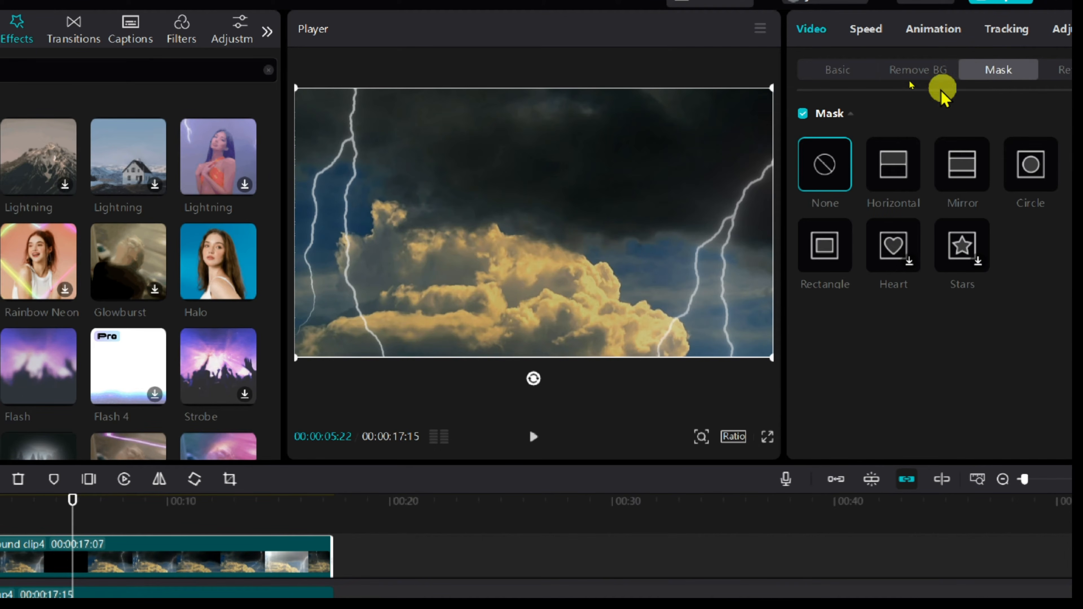
pyautogui.click(894, 171)
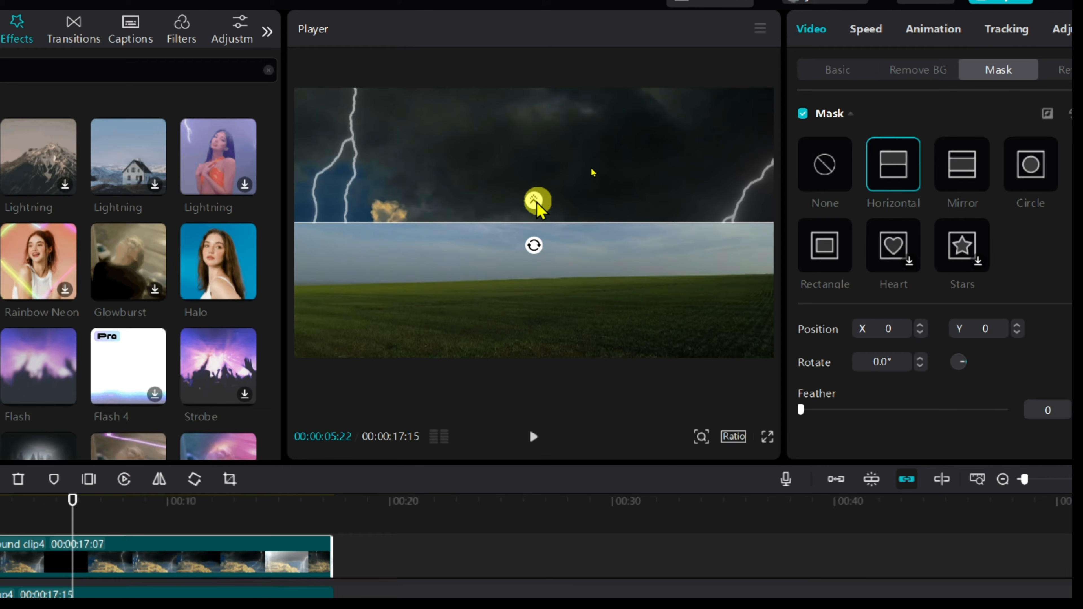
pyautogui.moveTo(536, 201); pyautogui.dragTo(541, 180)
pyautogui.moveTo(463, 190); pyautogui.dragTo(472, 167)
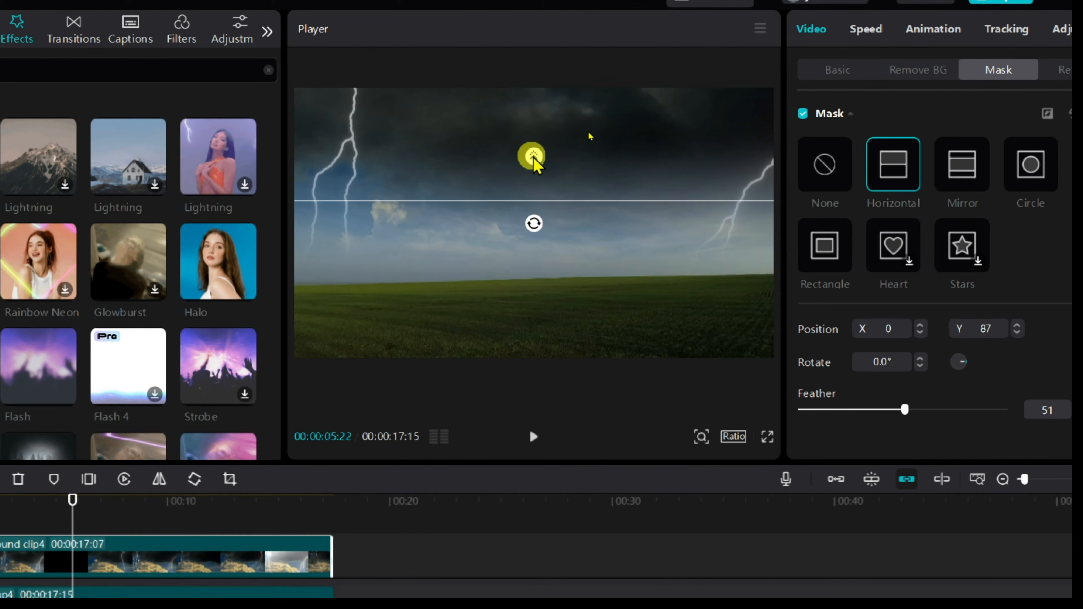
pyautogui.click(535, 440)
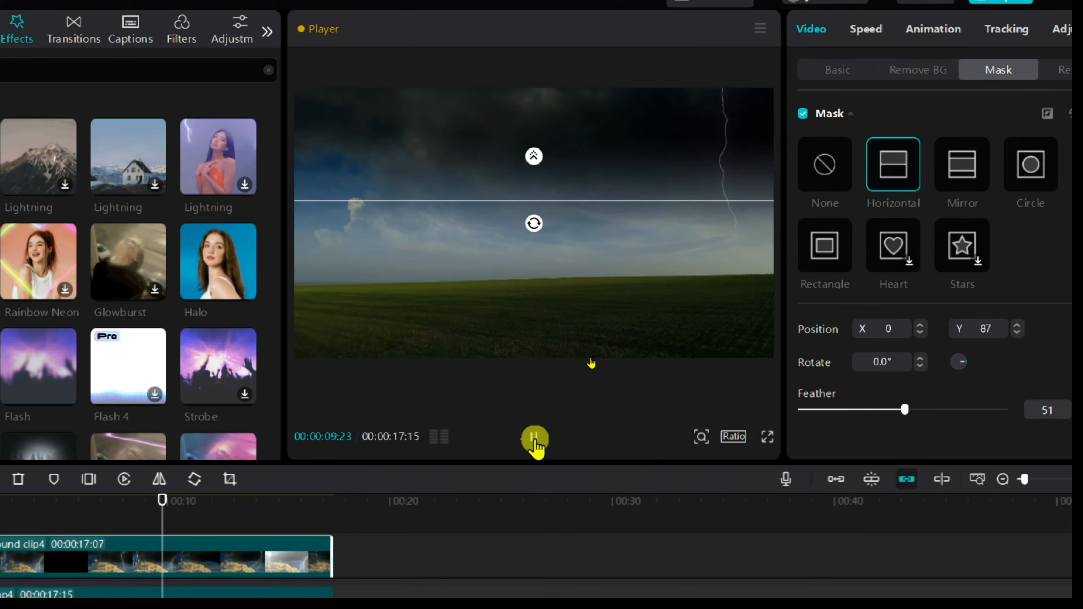
pyautogui.click(534, 440)
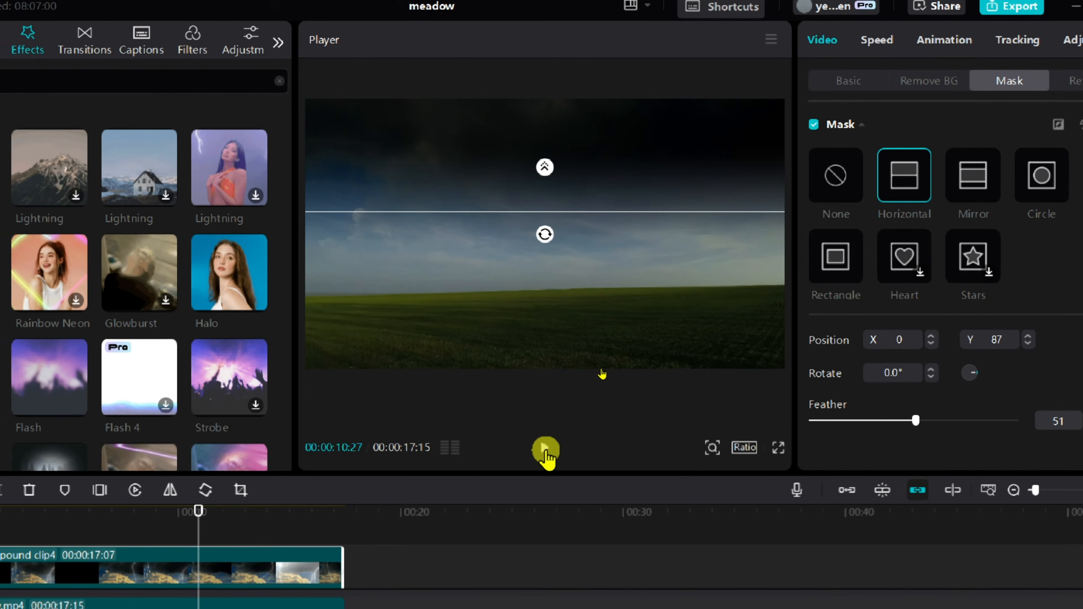
pyautogui.click(541, 452)
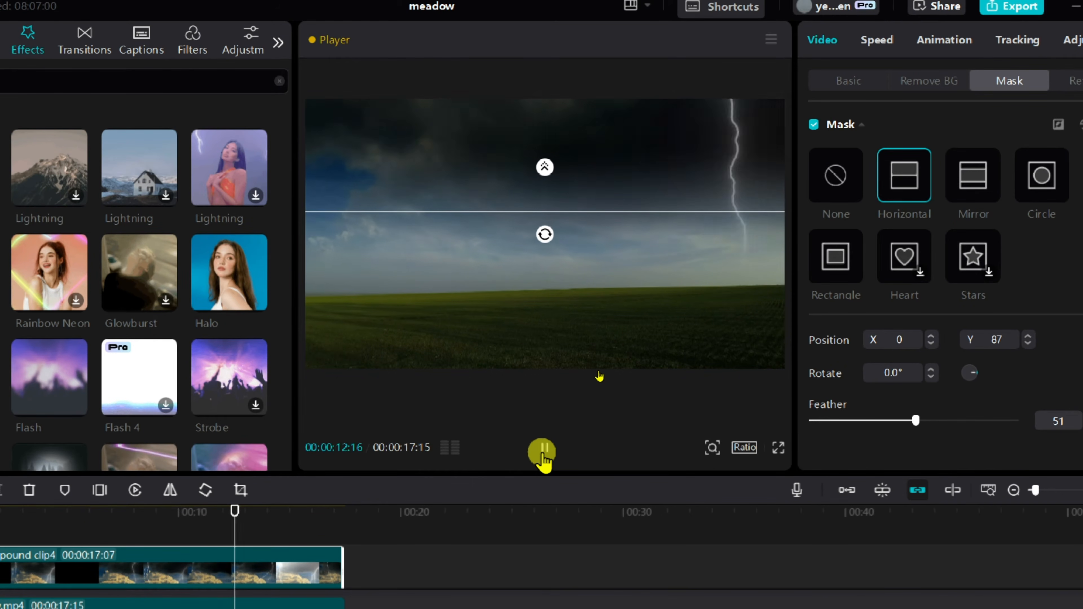
# Step: Soften the compound clip's Horizontal mask to Feather 84, raise it to Position Y 164, and play back the composite from several points
pyautogui.click(488, 188)
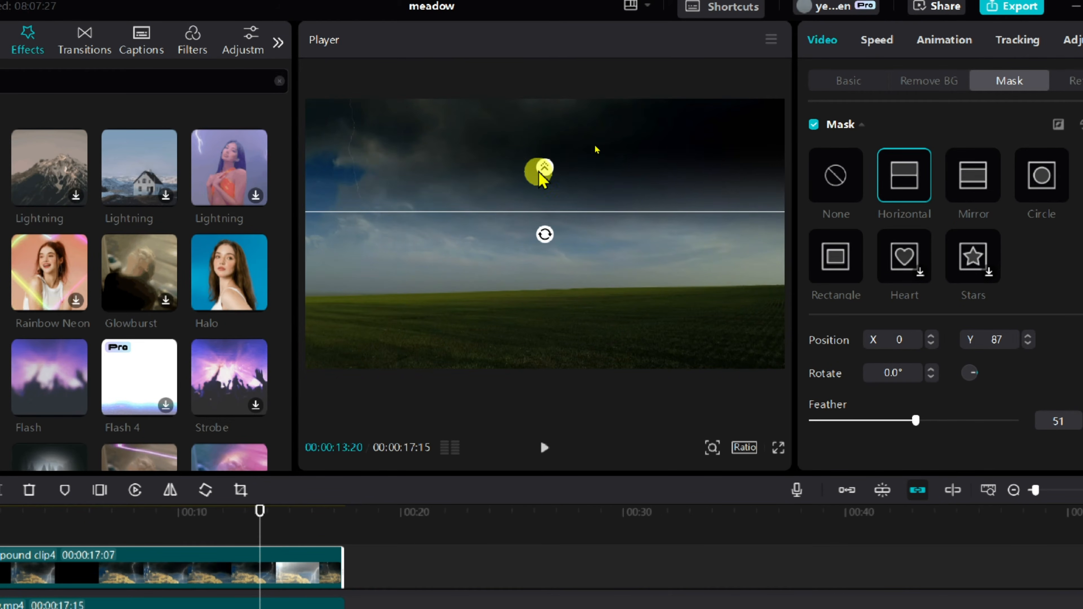
pyautogui.moveTo(538, 170); pyautogui.dragTo(544, 152)
pyautogui.click(546, 452)
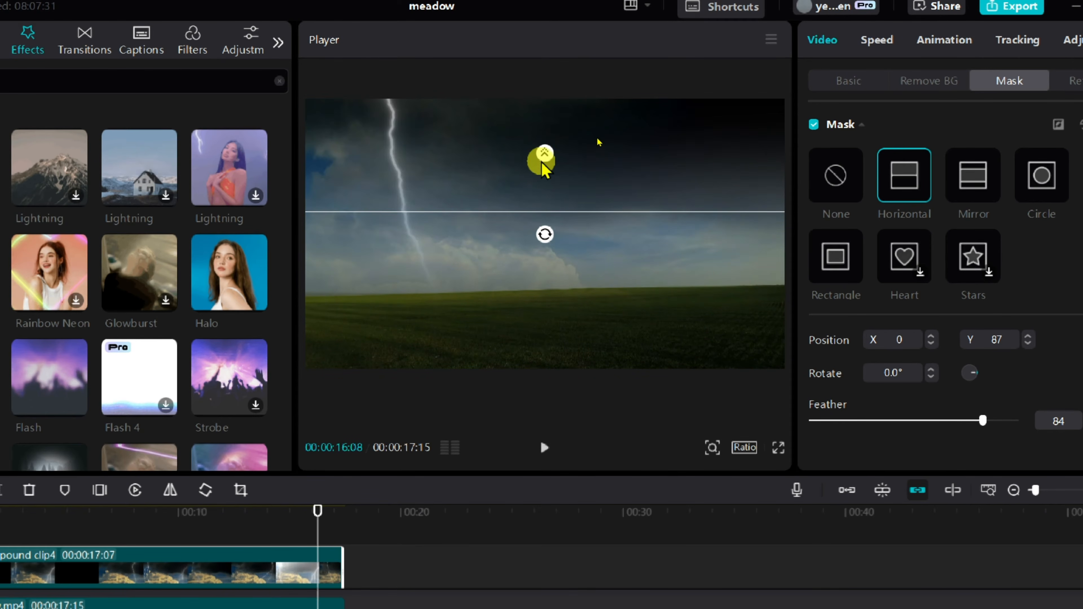
pyautogui.moveTo(541, 161); pyautogui.dragTo(541, 214)
pyautogui.moveTo(541, 170)
pyautogui.mouseDown()
pyautogui.moveTo(543, 187)
pyautogui.moveTo(542, 167)
pyautogui.mouseUp()
pyautogui.moveTo(546, 215); pyautogui.dragTo(544, 184)
pyautogui.click(544, 448)
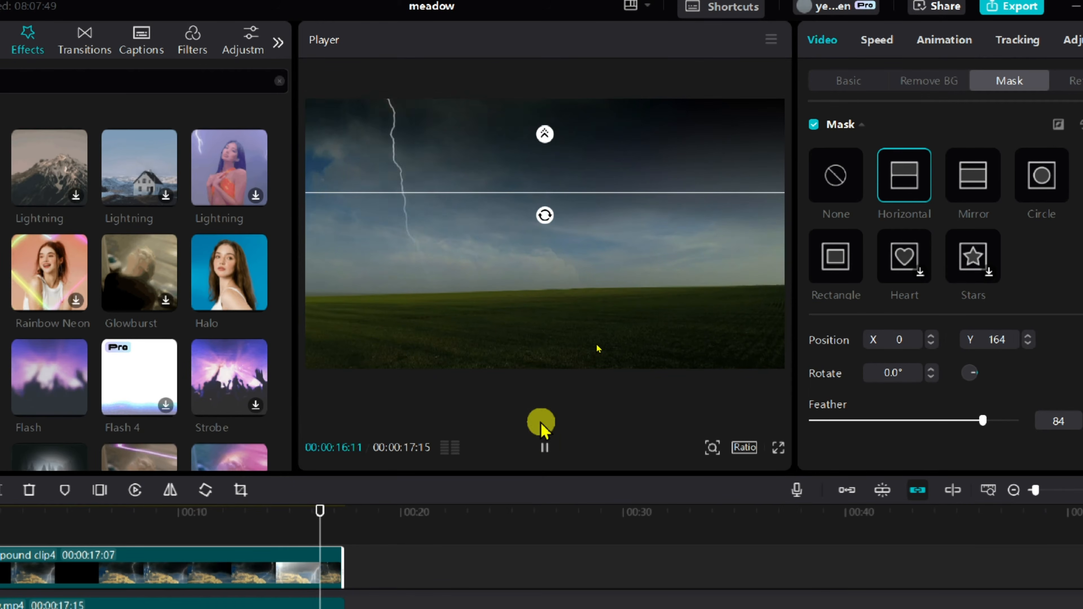
pyautogui.moveTo(339, 514); pyautogui.dragTo(130, 524)
pyautogui.click(539, 447)
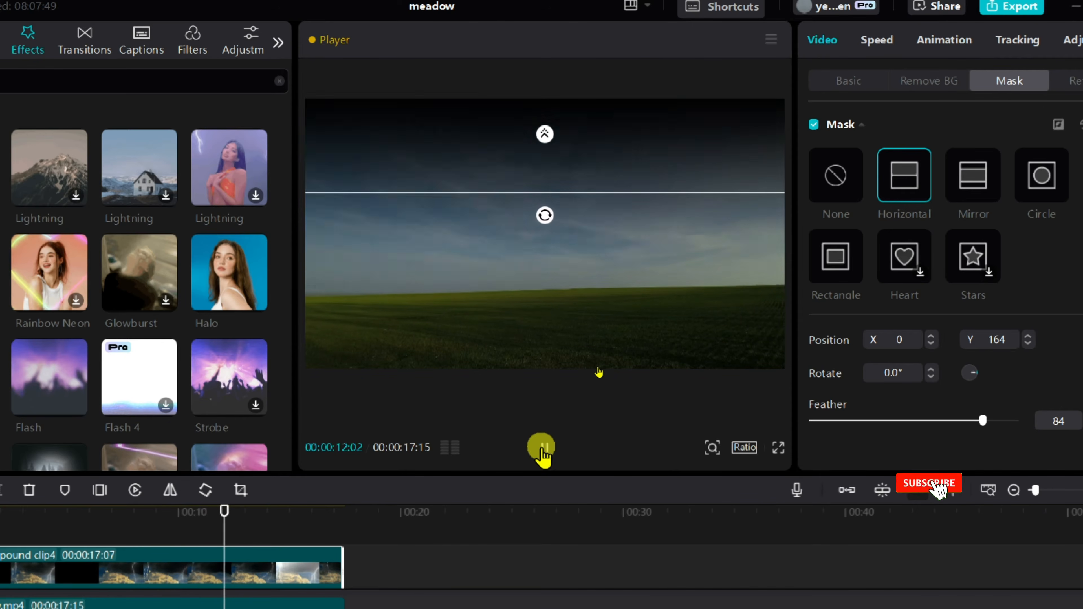
pyautogui.click(93, 517)
pyautogui.click(540, 448)
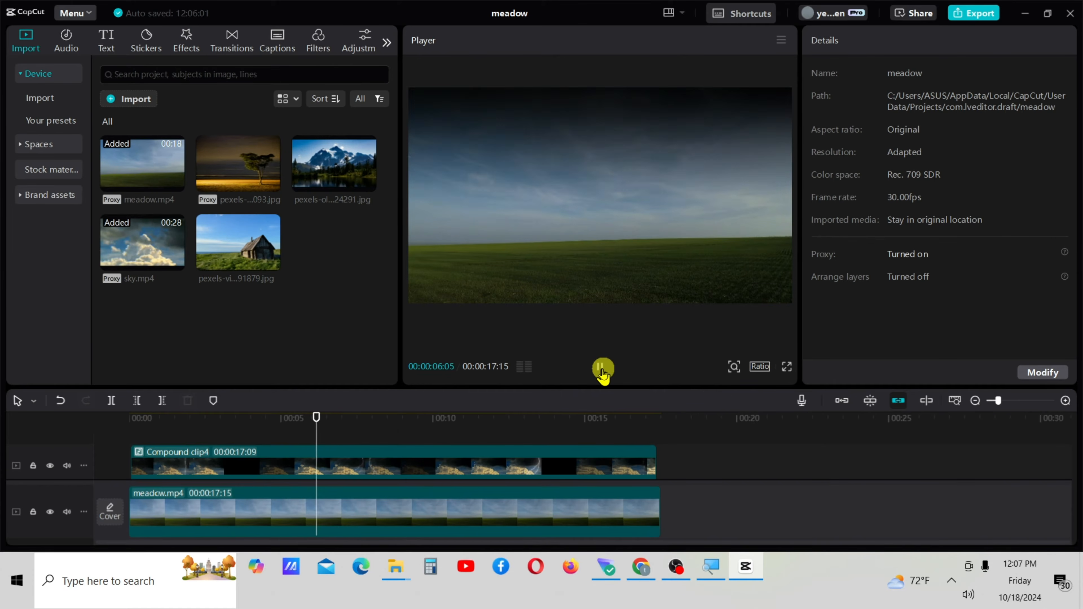
pyautogui.click(601, 369)
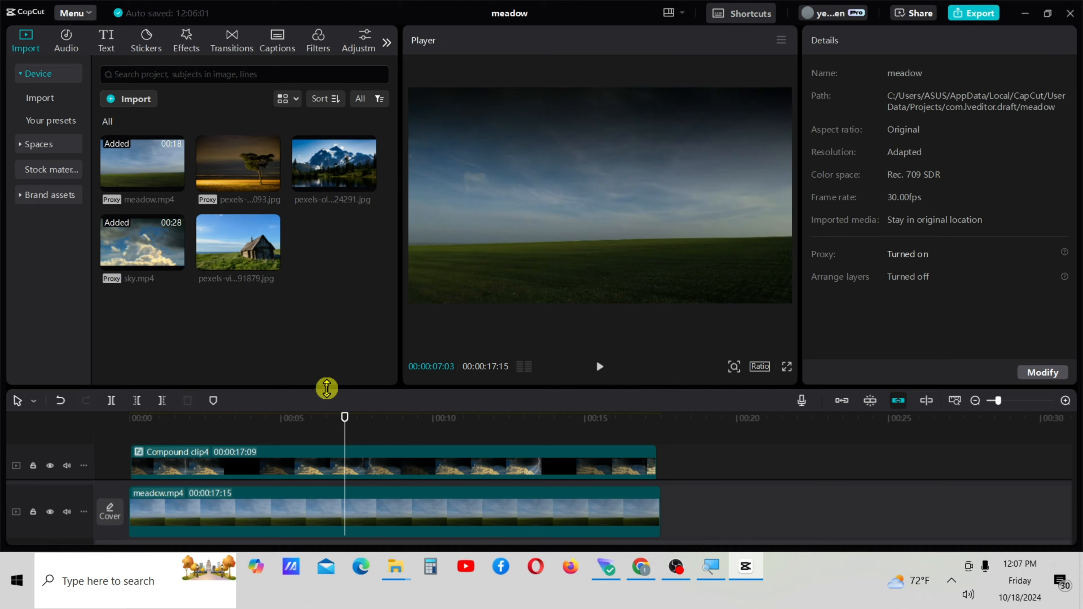
# Step: Place pexels-oliverboese-2924291.jpg on a new track above the compound clip and extend its duration to 00:00:17:00
pyautogui.moveTo(342, 174); pyautogui.dragTo(137, 454)
pyautogui.moveTo(344, 449); pyautogui.dragTo(653, 450)
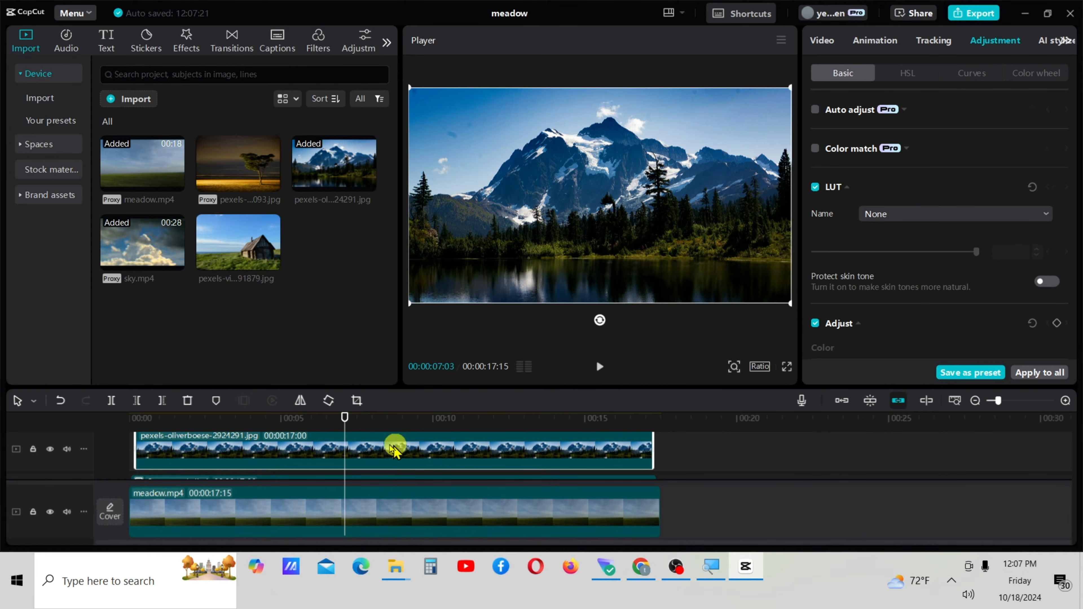
pyautogui.moveTo(347, 432)
pyautogui.mouseDown()
pyautogui.moveTo(375, 427)
pyautogui.moveTo(366, 439)
pyautogui.mouseUp()
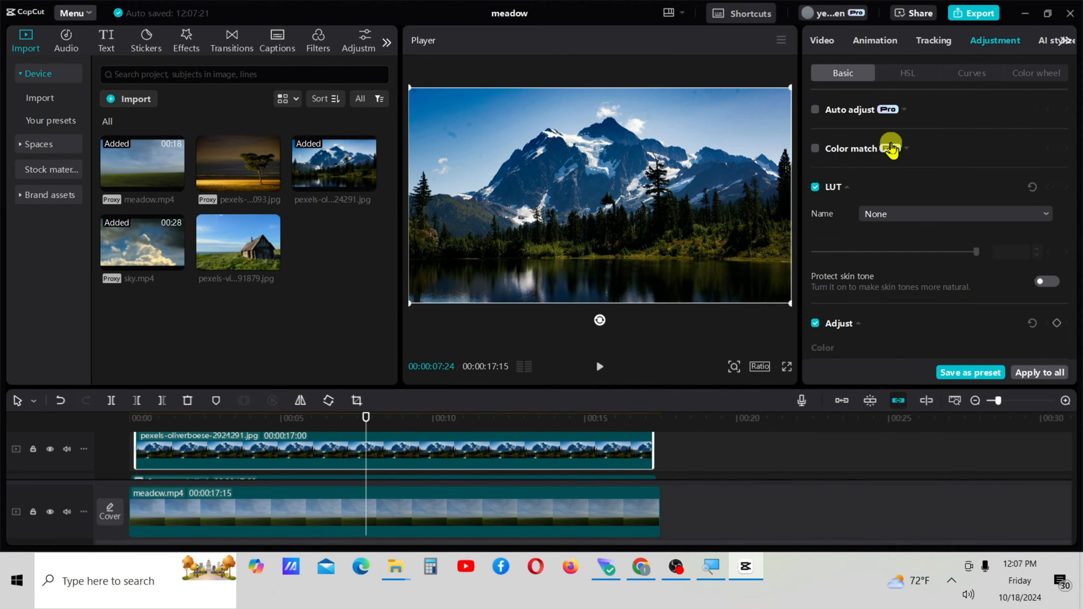
# Step: Cut out the mountains and forest with Custom removal's Smart brush at size 60, and move the cutout slightly up in the frame
pyautogui.click(823, 41)
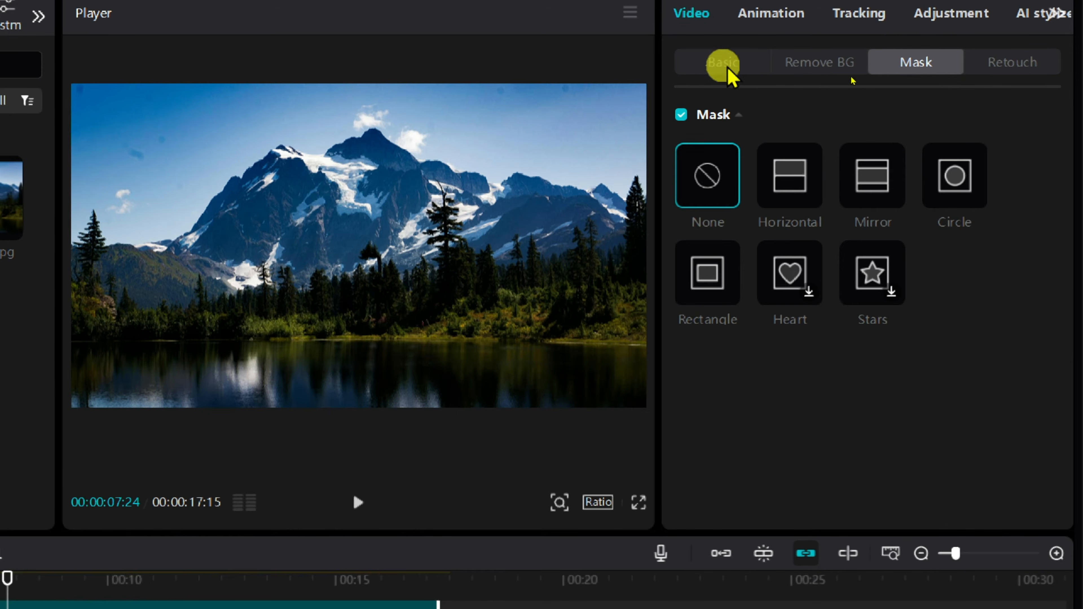
pyautogui.click(813, 61)
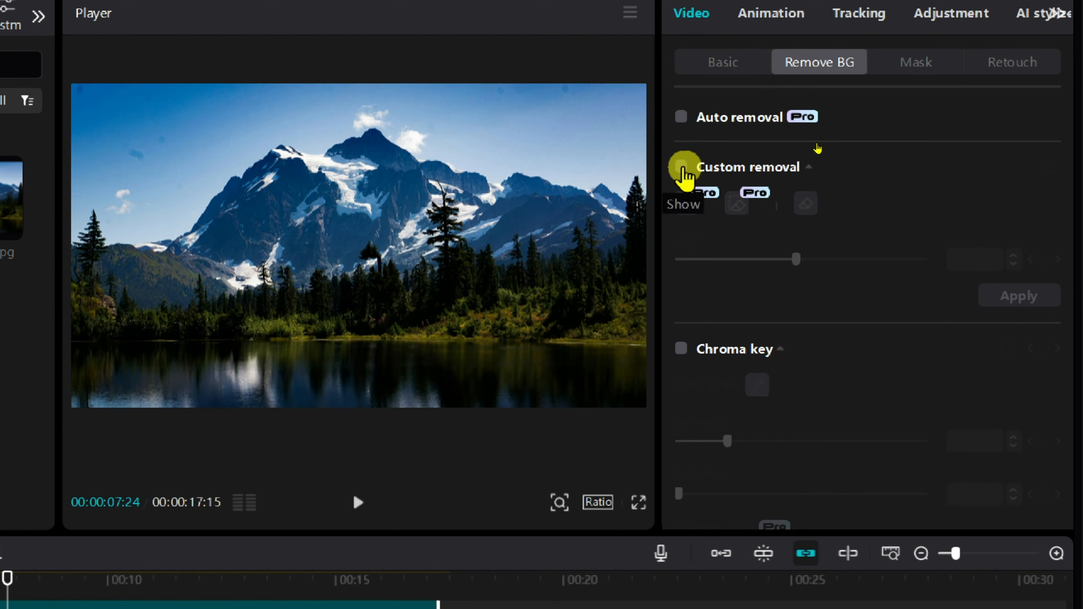
pyautogui.click(681, 167)
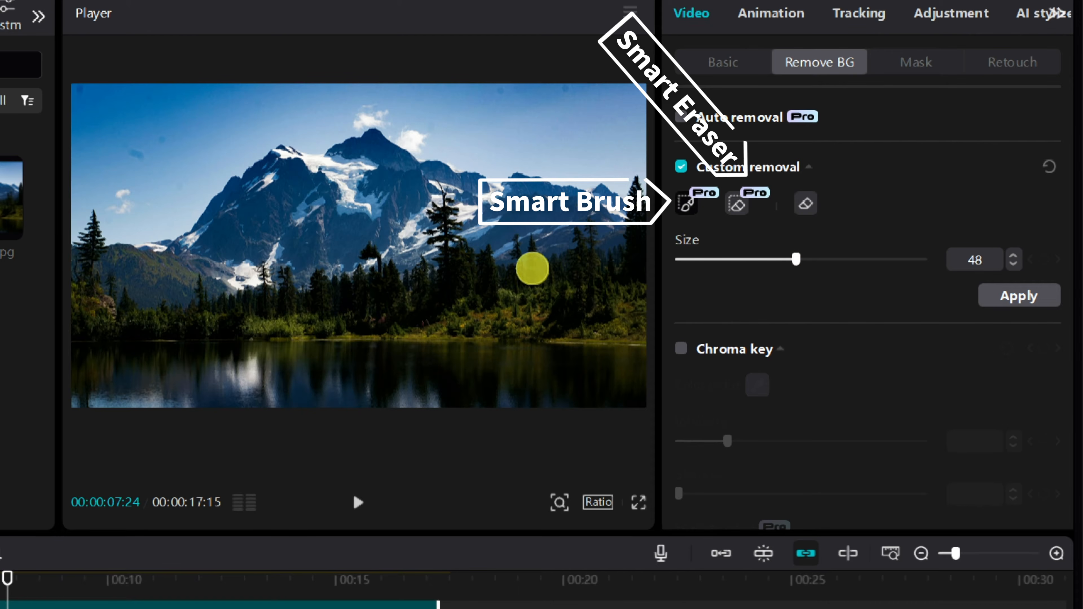
pyautogui.moveTo(797, 260); pyautogui.dragTo(825, 261)
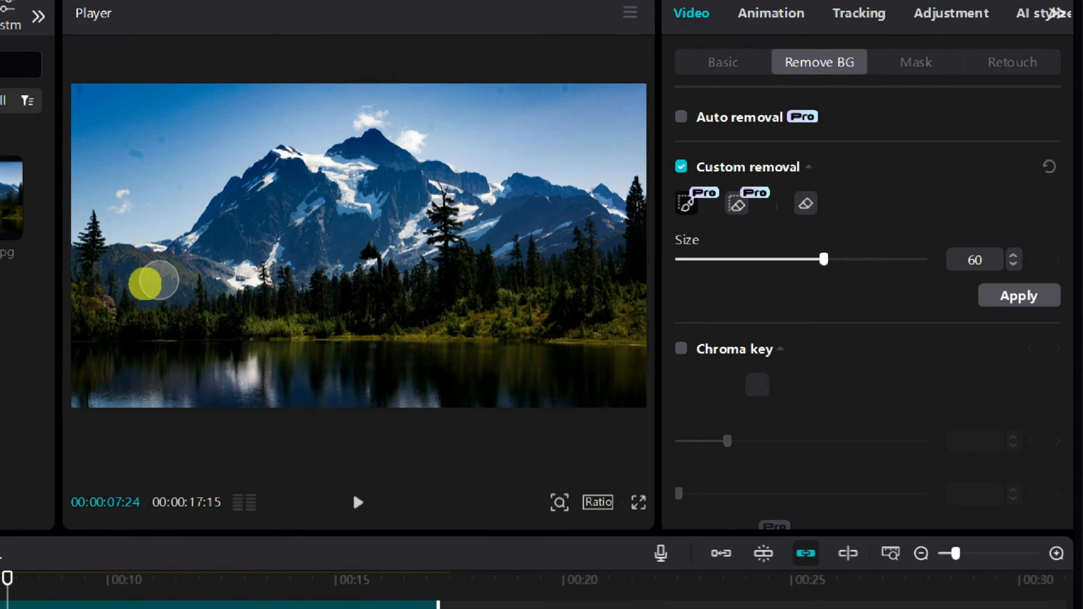
pyautogui.moveTo(152, 281)
pyautogui.mouseDown()
pyautogui.moveTo(267, 261)
pyautogui.moveTo(313, 221)
pyautogui.moveTo(568, 250)
pyautogui.moveTo(598, 283)
pyautogui.moveTo(107, 291)
pyautogui.mouseUp()
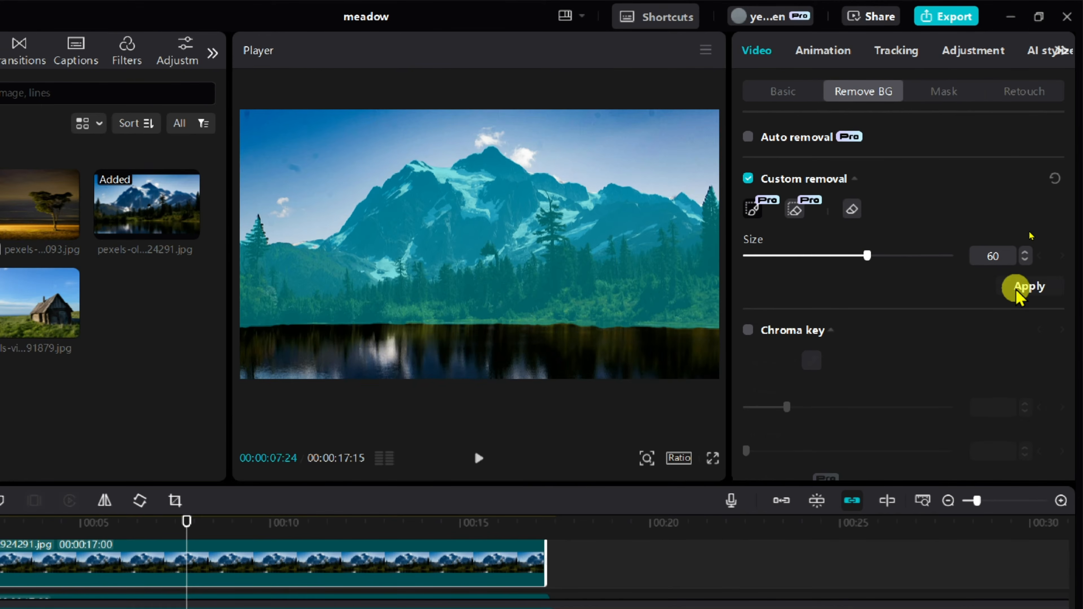
pyautogui.click(1006, 296)
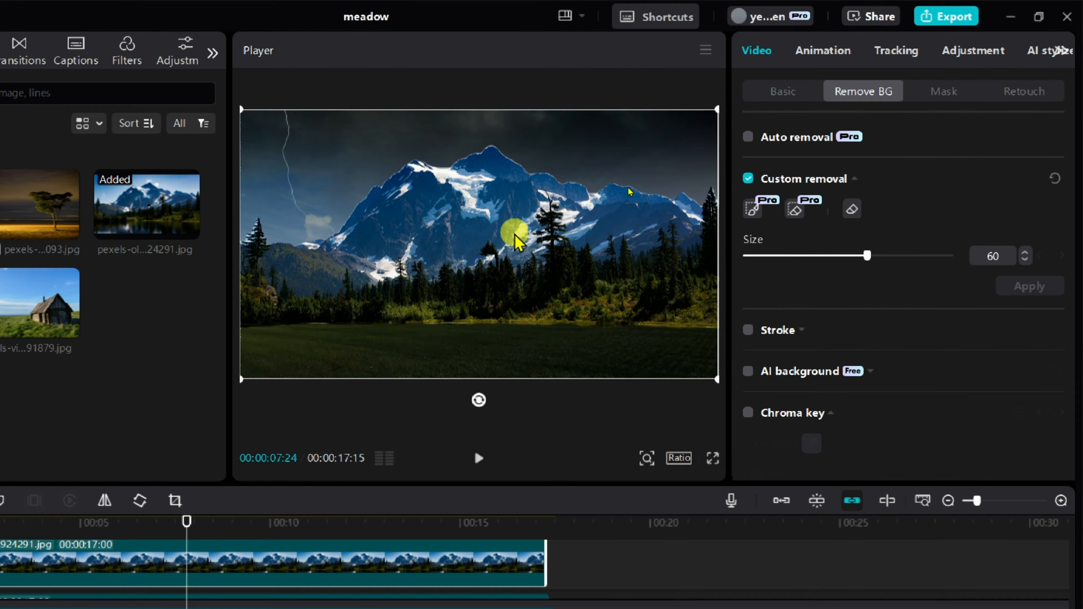
pyautogui.moveTo(485, 272); pyautogui.dragTo(481, 248)
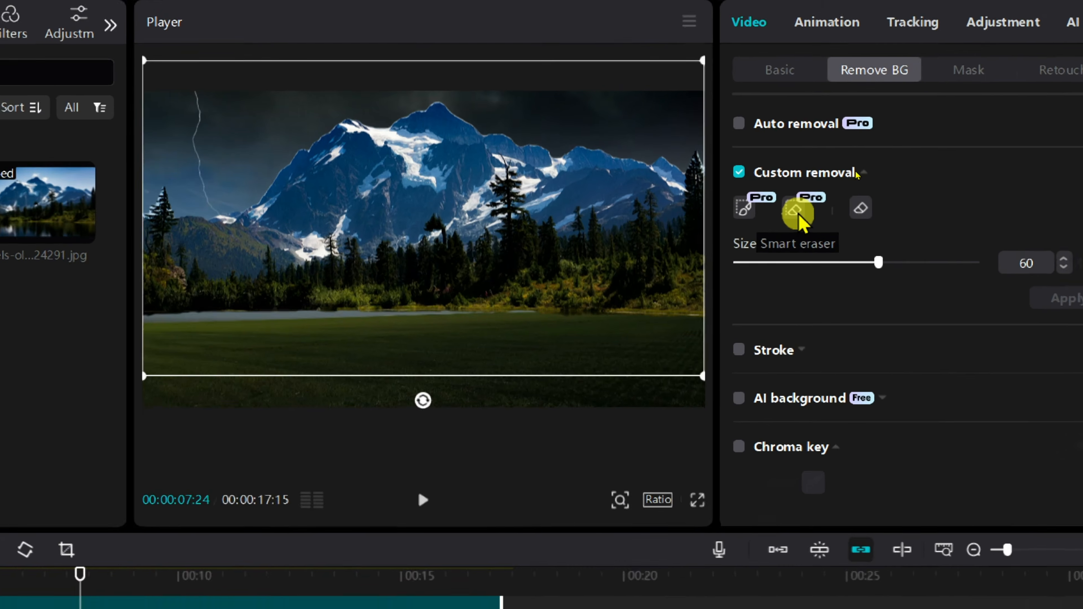
# Step: Rework the cutout's left edge with the Smart eraser and Smart brush at size 17, and shrink it into the right side of the scene
pyautogui.click(796, 211)
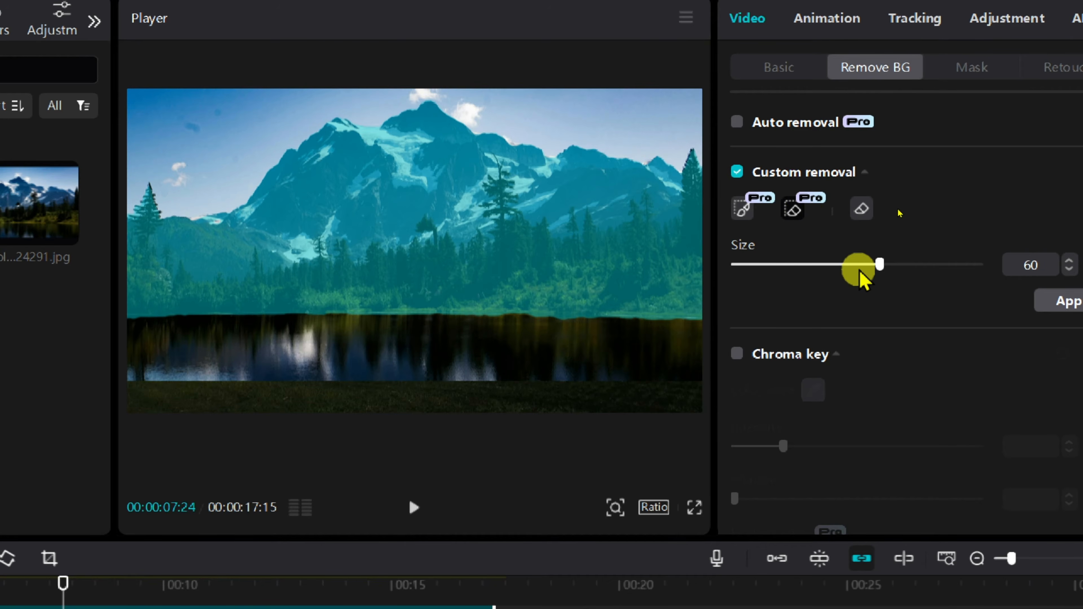
pyautogui.moveTo(878, 266); pyautogui.dragTo(773, 275)
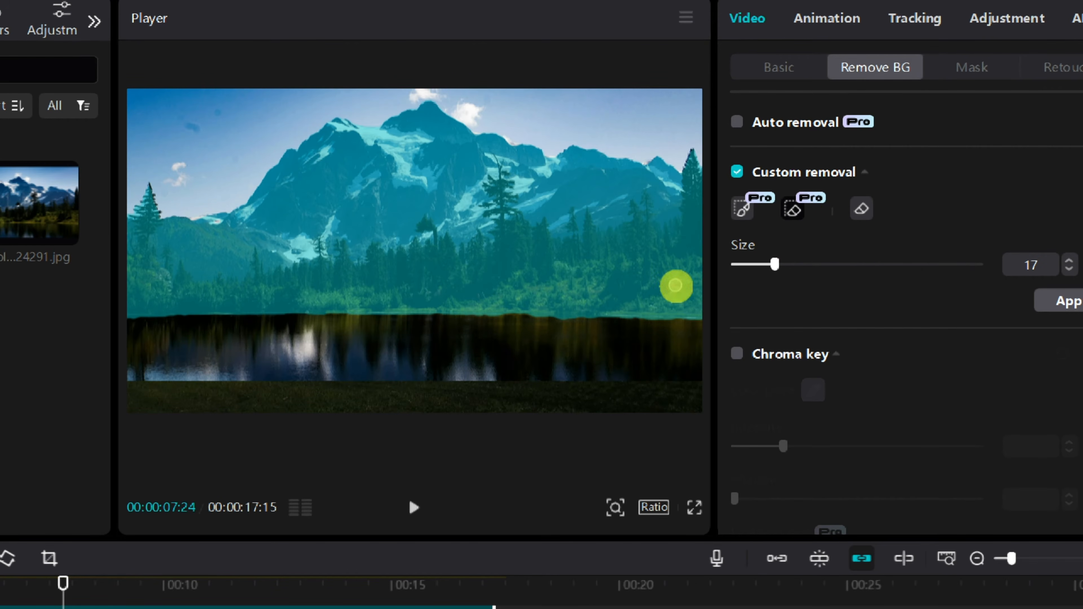
pyautogui.moveTo(229, 235)
pyautogui.mouseDown()
pyautogui.moveTo(224, 259)
pyautogui.moveTo(220, 251)
pyautogui.moveTo(191, 268)
pyautogui.moveTo(172, 255)
pyautogui.moveTo(234, 224)
pyautogui.moveTo(228, 310)
pyautogui.moveTo(156, 312)
pyautogui.moveTo(195, 315)
pyautogui.moveTo(159, 272)
pyautogui.moveTo(156, 220)
pyautogui.moveTo(168, 204)
pyautogui.moveTo(175, 227)
pyautogui.moveTo(206, 225)
pyautogui.moveTo(211, 297)
pyautogui.moveTo(210, 268)
pyautogui.mouseUp()
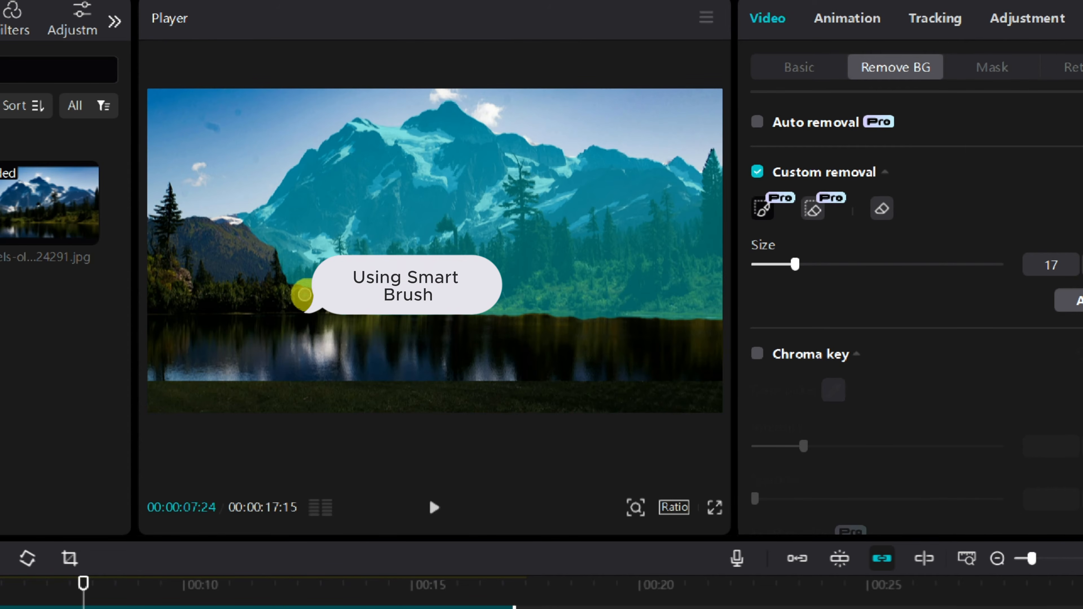
pyautogui.moveTo(287, 305)
pyautogui.mouseDown()
pyautogui.moveTo(270, 273)
pyautogui.moveTo(257, 301)
pyautogui.moveTo(258, 244)
pyautogui.moveTo(232, 313)
pyautogui.moveTo(285, 278)
pyautogui.moveTo(240, 311)
pyautogui.moveTo(257, 249)
pyautogui.moveTo(251, 233)
pyautogui.moveTo(243, 309)
pyautogui.moveTo(244, 266)
pyautogui.moveTo(239, 236)
pyautogui.moveTo(237, 286)
pyautogui.moveTo(225, 217)
pyautogui.mouseUp()
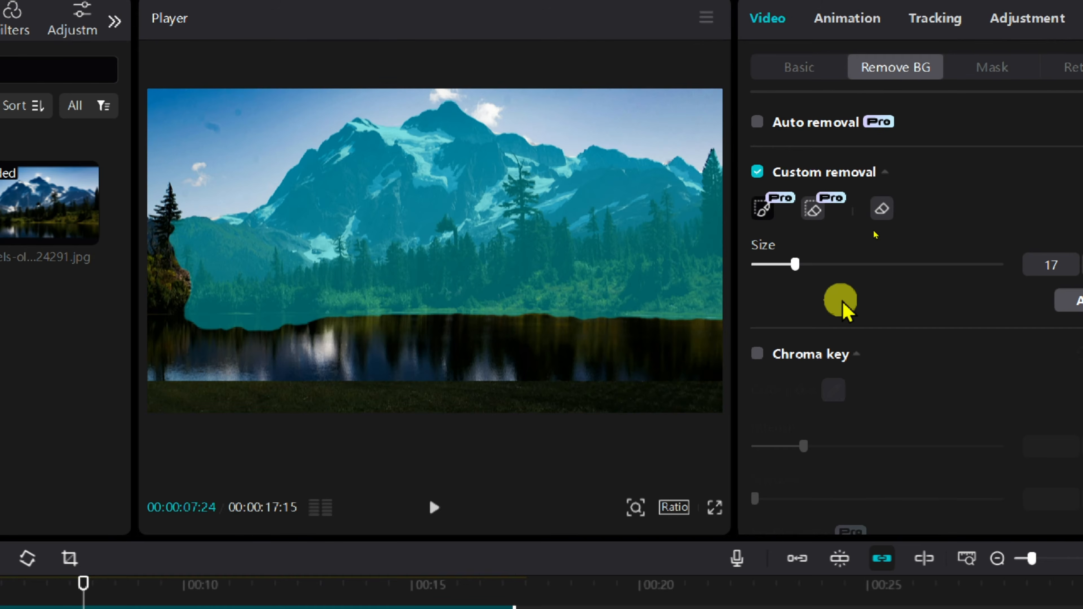
pyautogui.click(1064, 304)
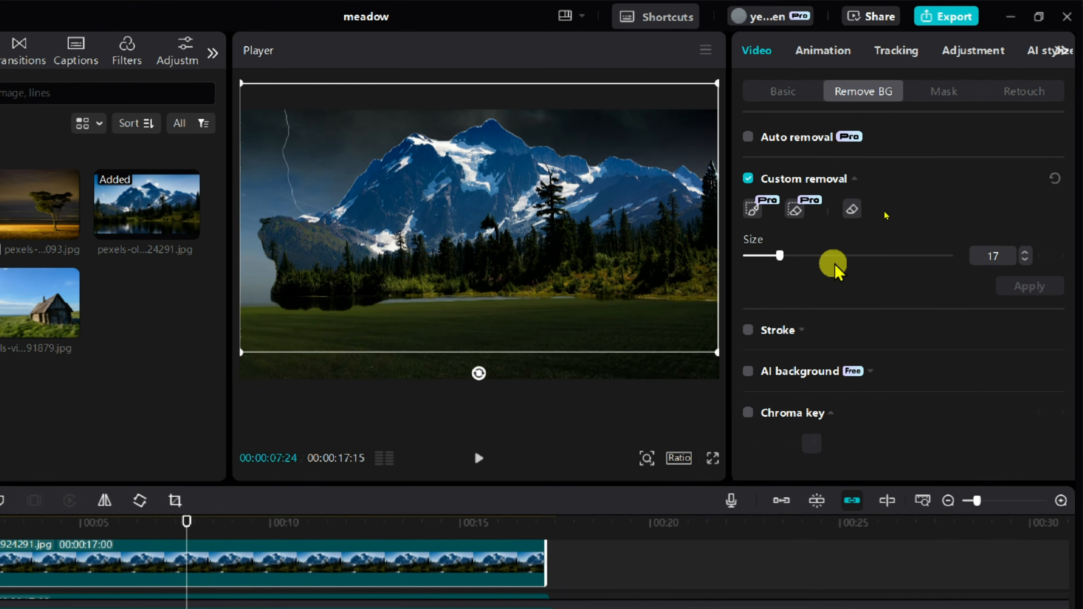
pyautogui.moveTo(117, 57); pyautogui.dragTo(235, 127)
pyautogui.moveTo(504, 228); pyautogui.dragTo(577, 245)
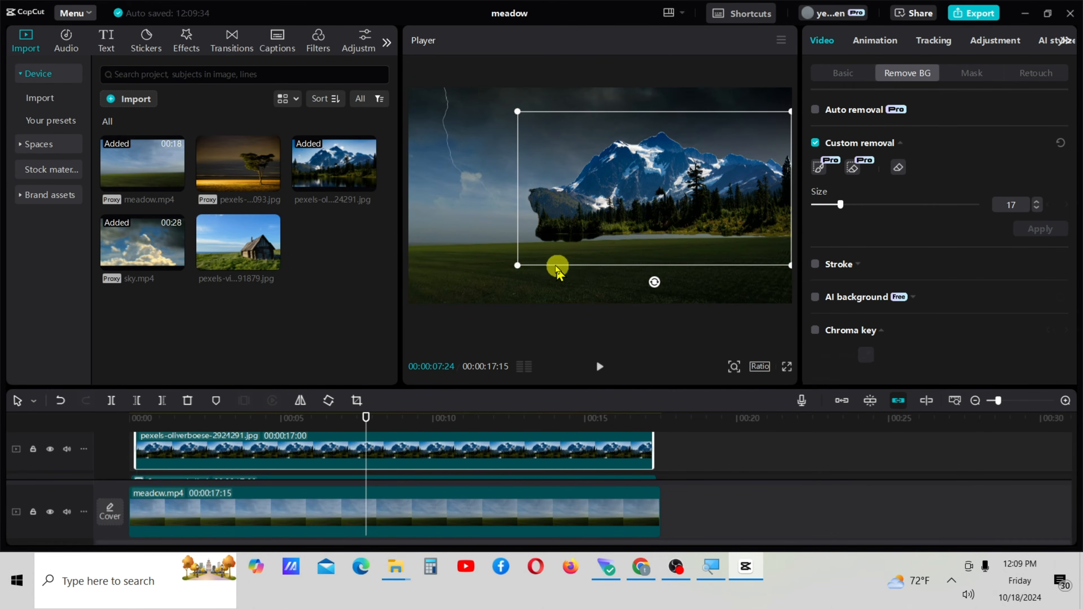
# Step: Add a second copy of the mountain image on a new track, lasting 00:00:16:26, and cut out its mountains with the Smart brush at size 39
pyautogui.moveTo(352, 183); pyautogui.dragTo(137, 454)
pyautogui.moveTo(346, 446); pyautogui.dragTo(648, 462)
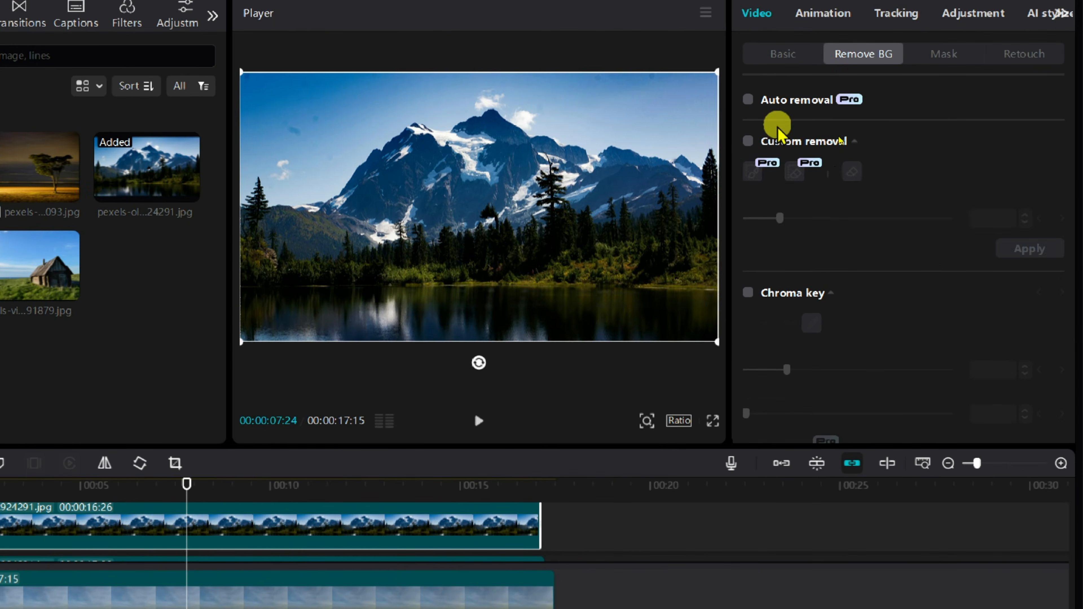
pyautogui.click(816, 143)
pyautogui.moveTo(779, 218); pyautogui.dragTo(823, 218)
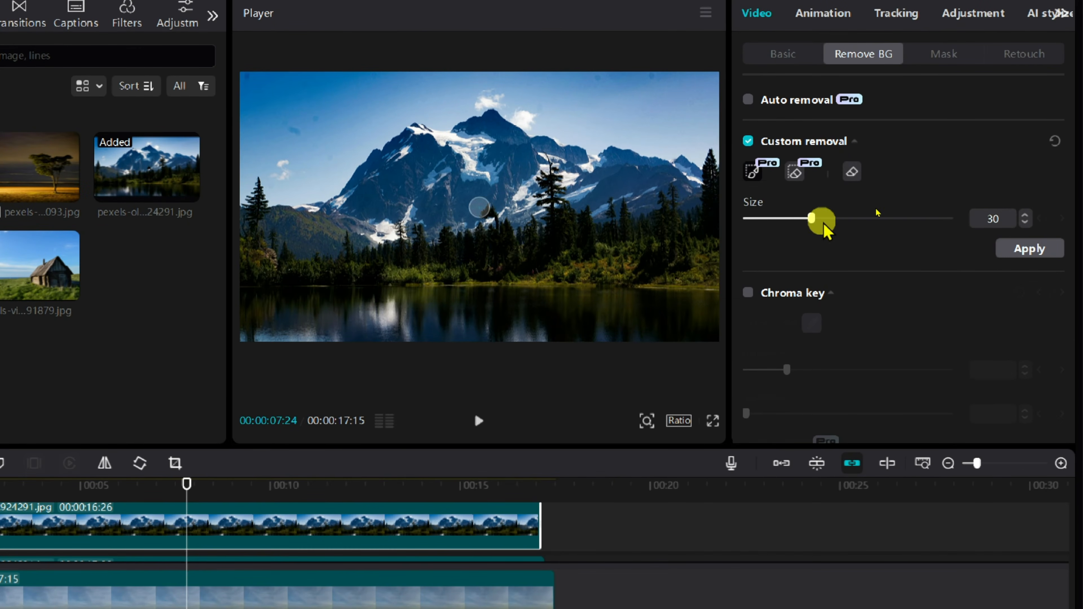
pyautogui.moveTo(307, 237)
pyautogui.mouseDown()
pyautogui.moveTo(375, 198)
pyautogui.moveTo(691, 236)
pyautogui.mouseUp()
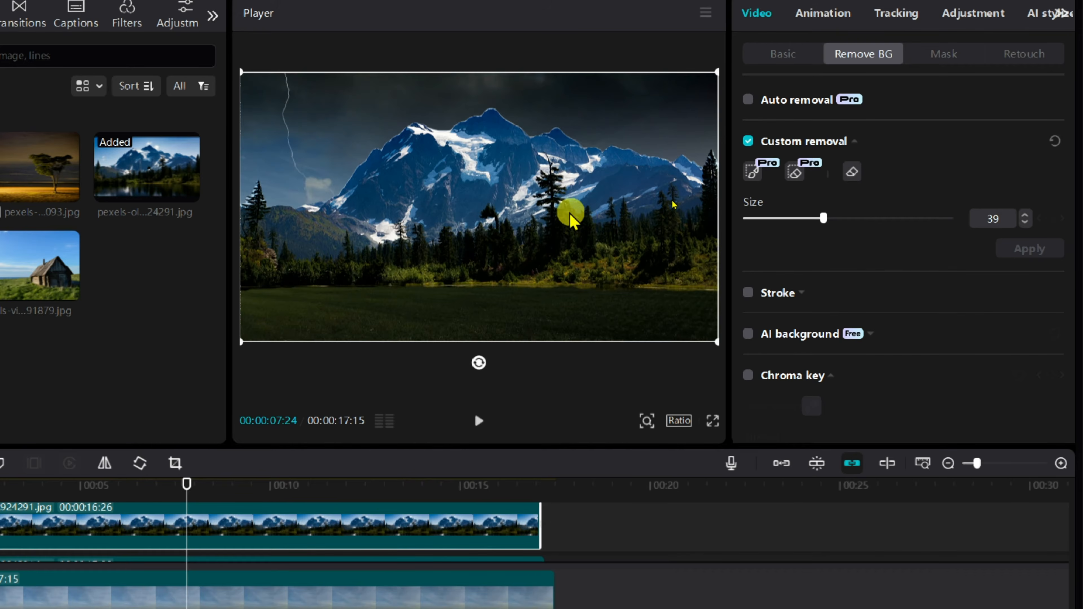
# Step: Scale down the second mountain cutout and place it on the left side of the scene
pyautogui.moveTo(571, 213); pyautogui.dragTo(583, 213)
pyautogui.moveTo(253, 73); pyautogui.dragTo(295, 106)
pyautogui.moveTo(503, 248); pyautogui.dragTo(333, 174)
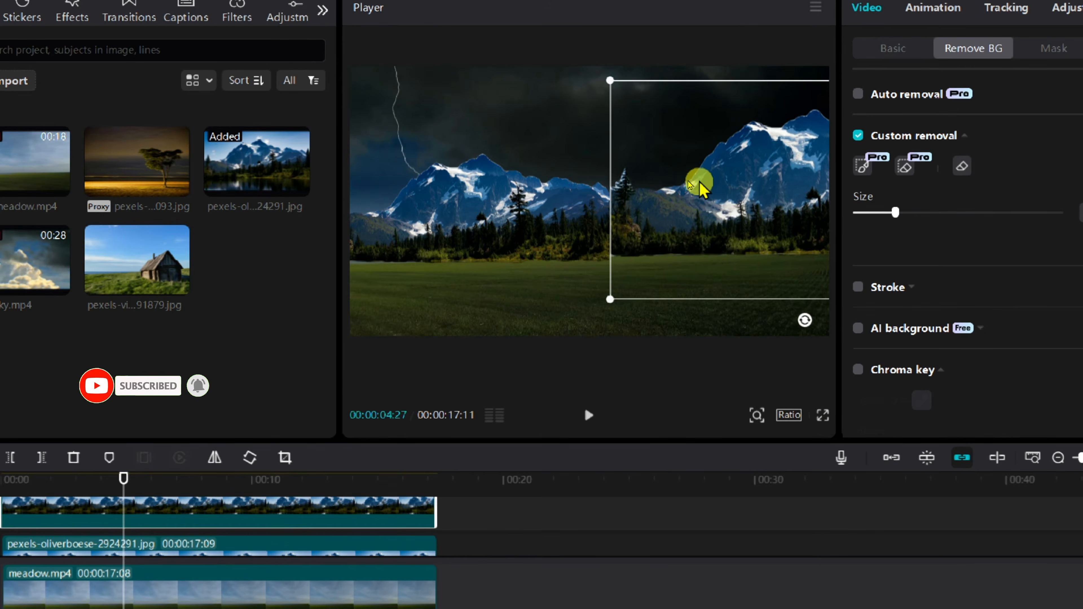
# Step: Move the right and left mountain cutouts slightly upward above the meadow's horizon
pyautogui.moveTo(700, 183); pyautogui.dragTo(700, 184)
pyautogui.click(528, 207)
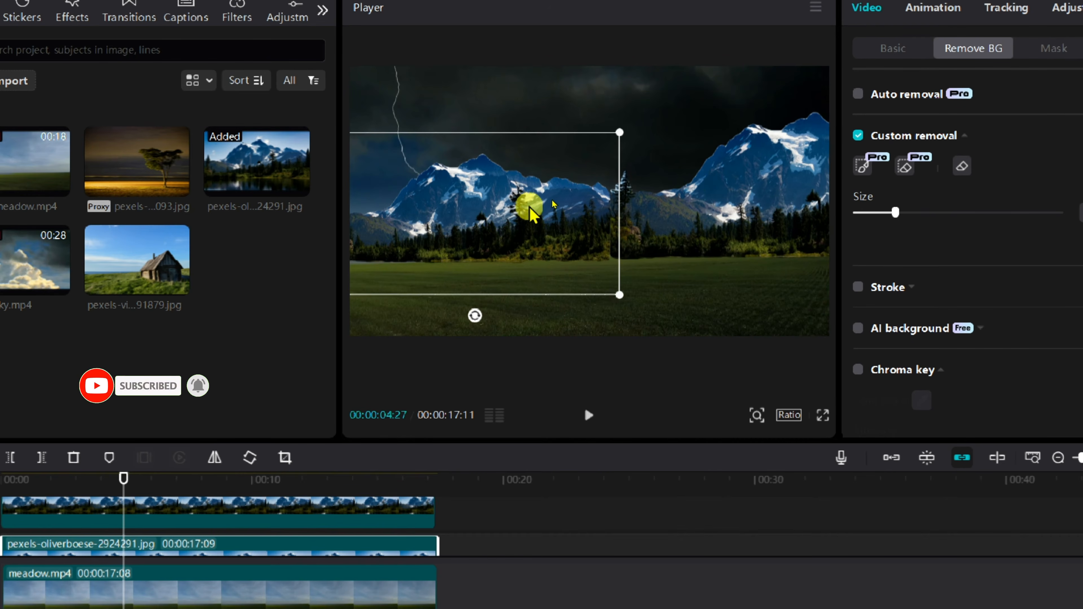
pyautogui.moveTo(529, 197); pyautogui.dragTo(531, 182)
pyautogui.click(679, 222)
pyautogui.moveTo(679, 223); pyautogui.dragTo(678, 223)
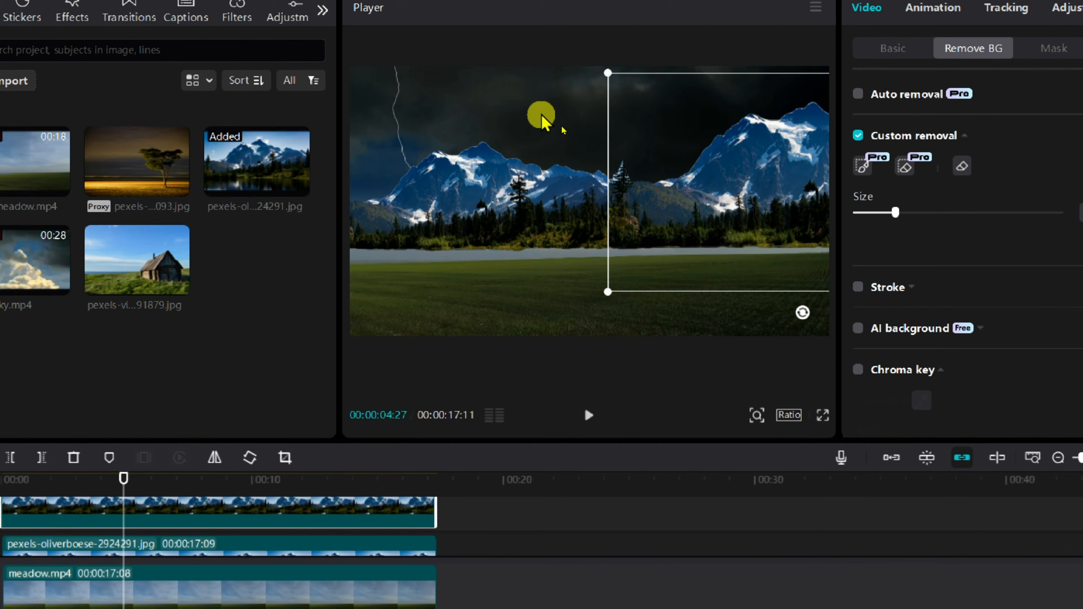
# Step: Fine-tune the position of the left mountain cutout where it meets the right one
pyautogui.click(542, 116)
pyautogui.click(657, 204)
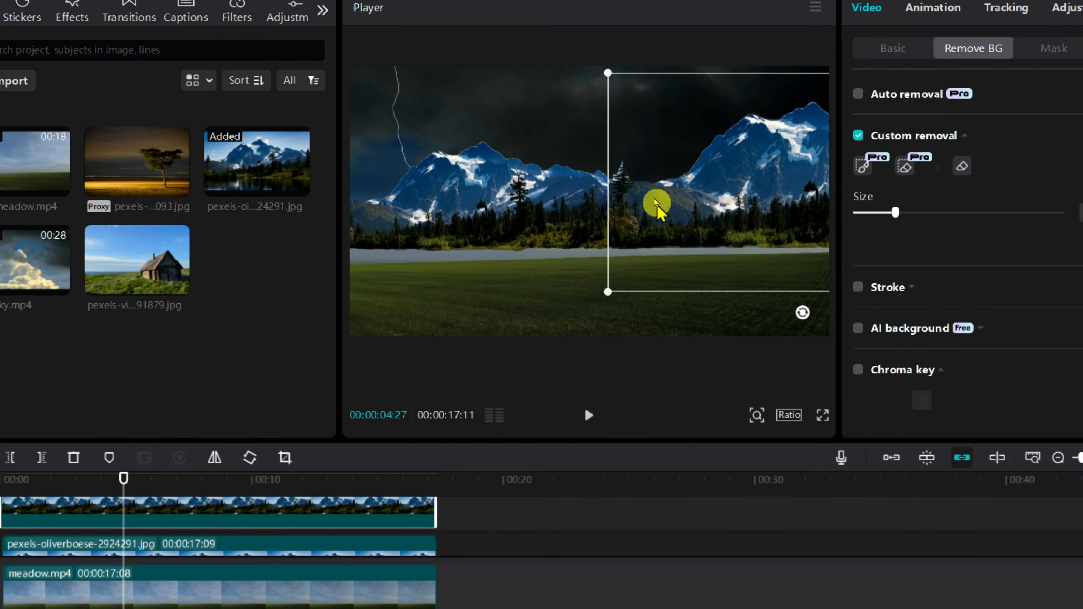
pyautogui.click(515, 113)
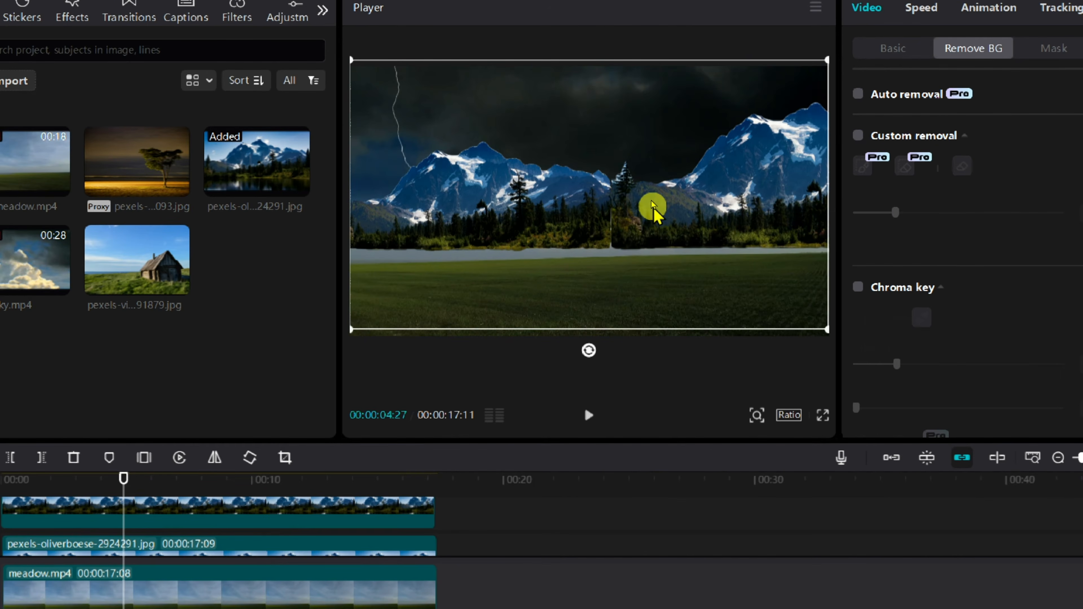
pyautogui.click(576, 232)
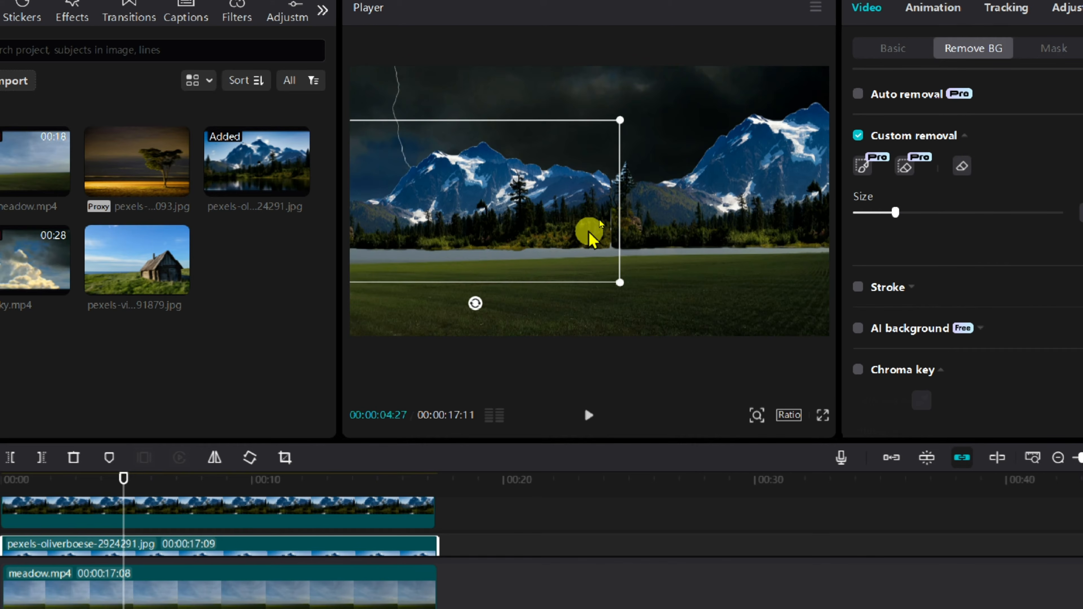
pyautogui.moveTo(585, 231); pyautogui.dragTo(587, 187)
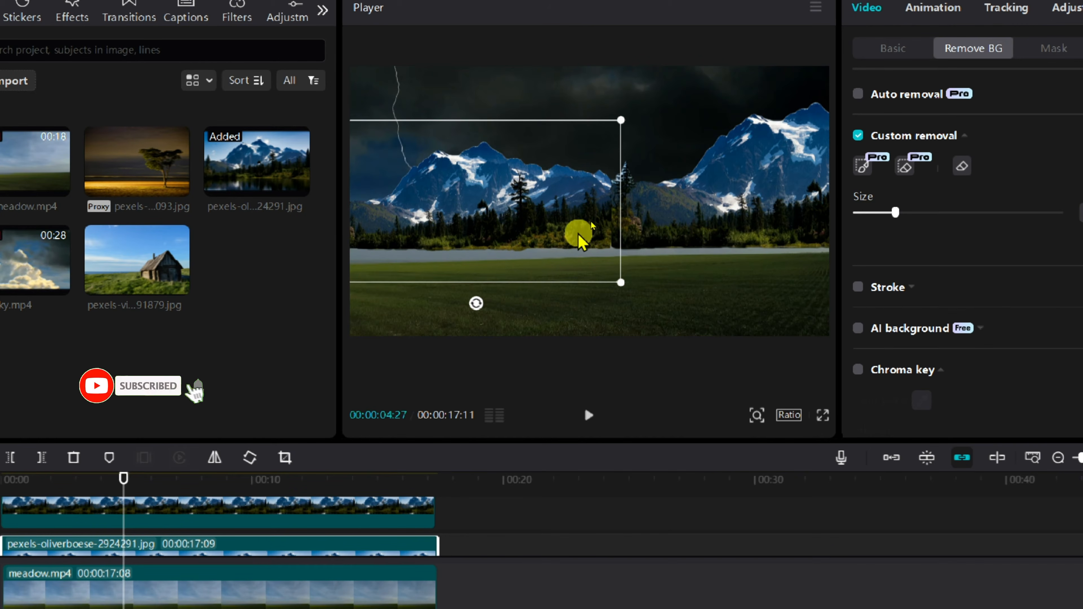
pyautogui.moveTo(576, 231)
pyautogui.mouseDown()
pyautogui.moveTo(587, 234)
pyautogui.moveTo(573, 231)
pyautogui.mouseUp()
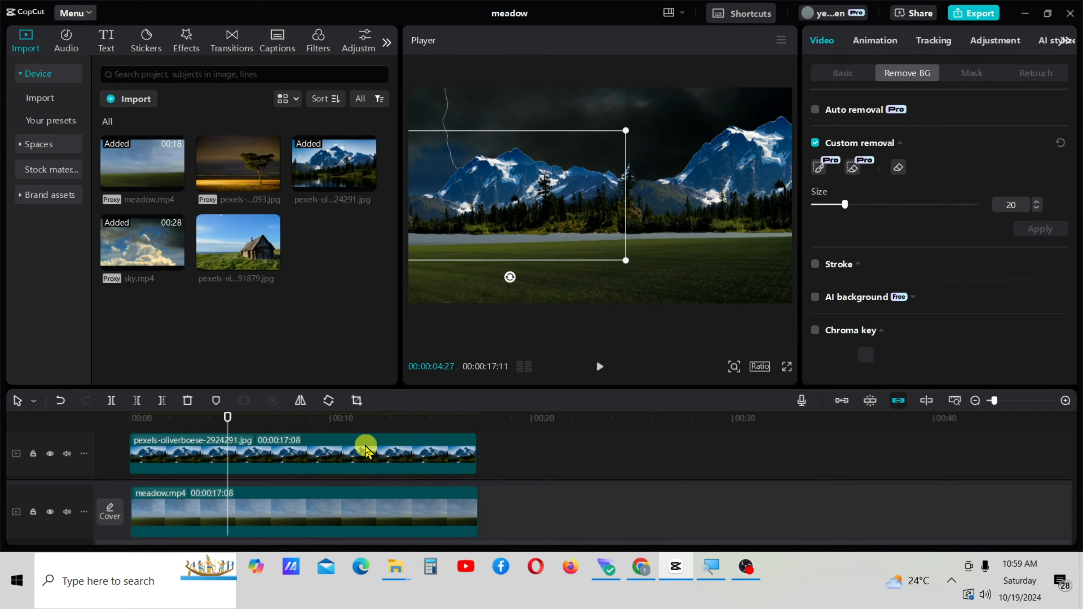
# Step: Combine the two mountain image clips into a single compound clip
pyautogui.click(368, 446)
pyautogui.moveTo(369, 453); pyautogui.dragTo(370, 465)
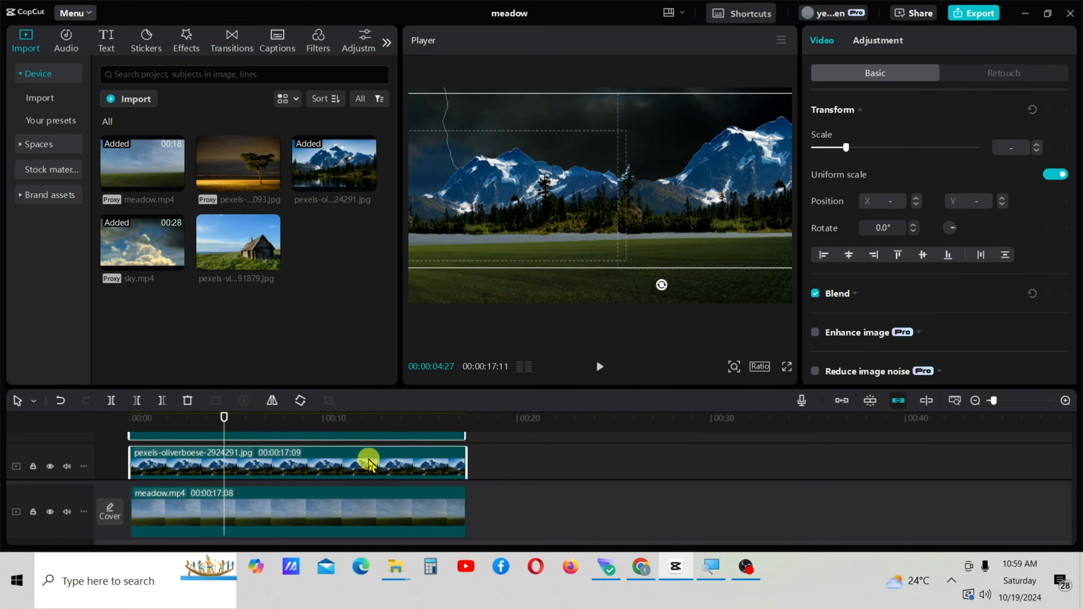
pyautogui.rightClick(370, 463)
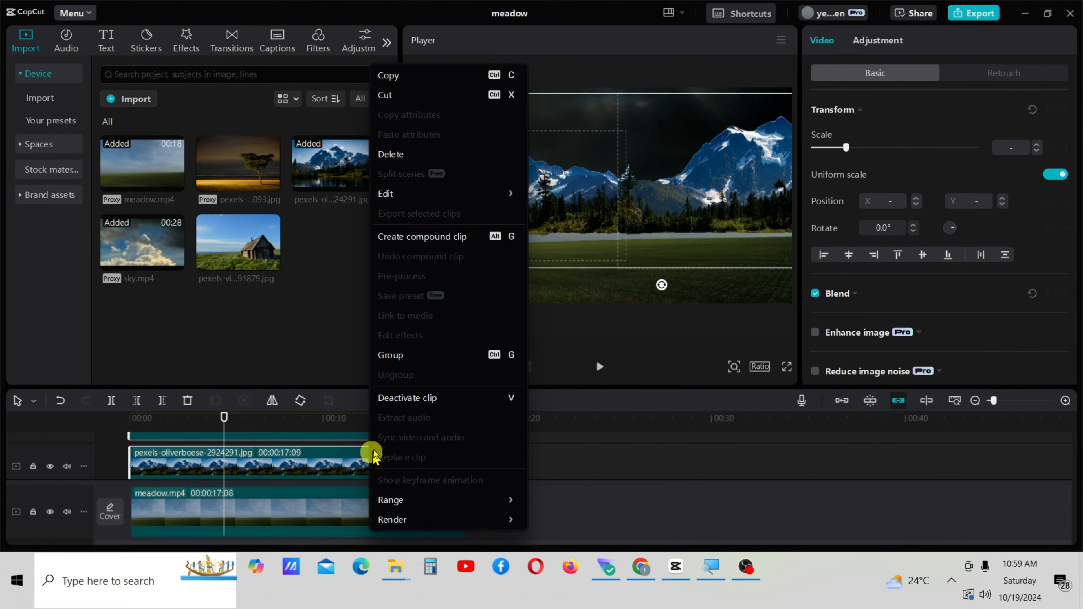
pyautogui.click(438, 238)
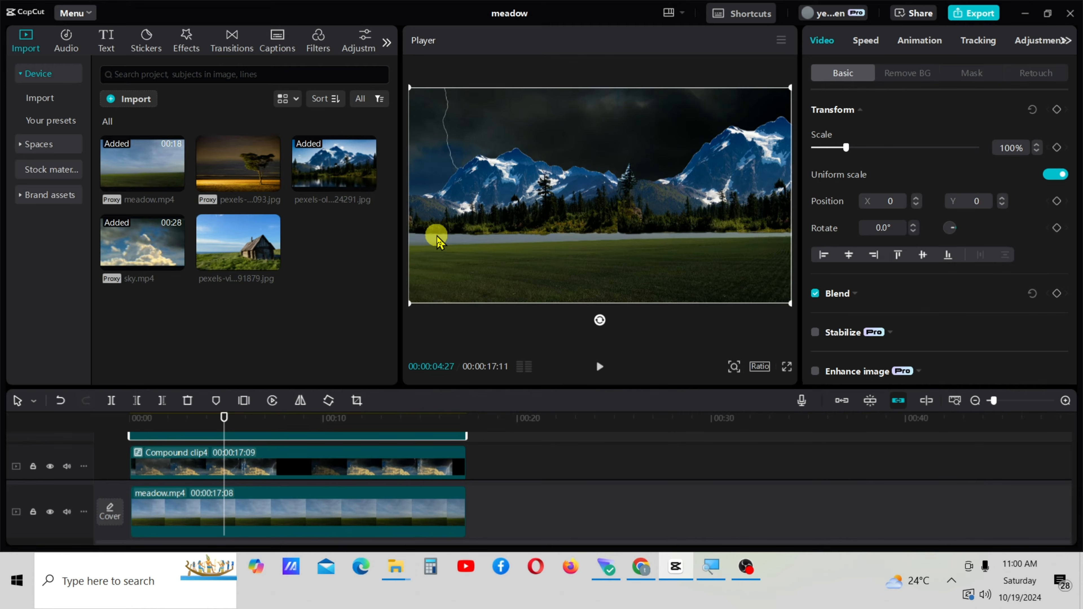
# Step: Lower the combined mountain clip until its base covers the pale strip along the meadow's horizon
pyautogui.moveTo(618, 209); pyautogui.dragTo(615, 206)
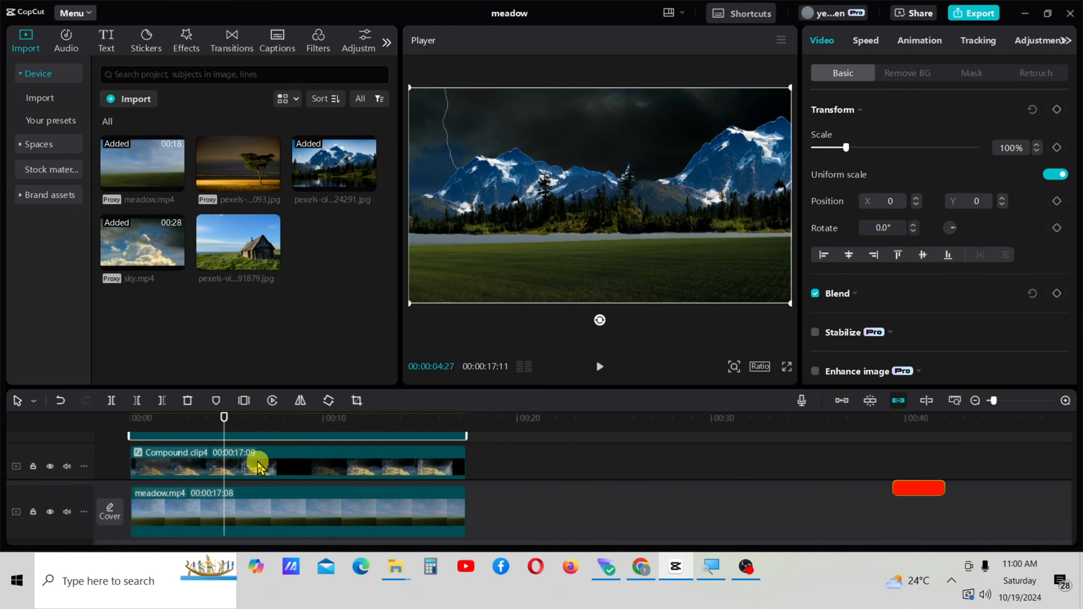
pyautogui.scroll(2, 285, 454)
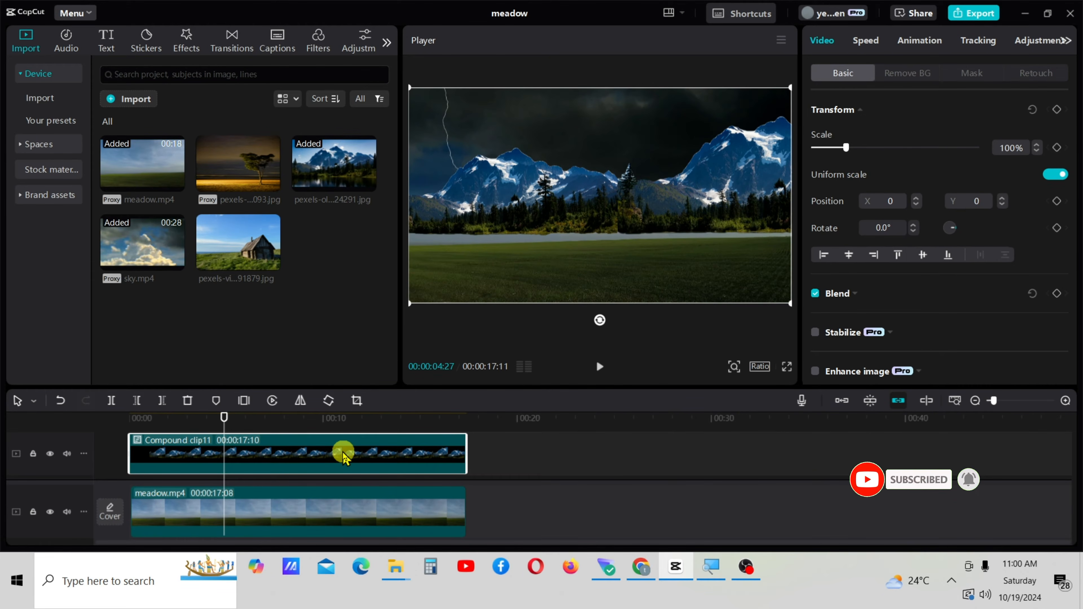
pyautogui.rightClick(344, 454)
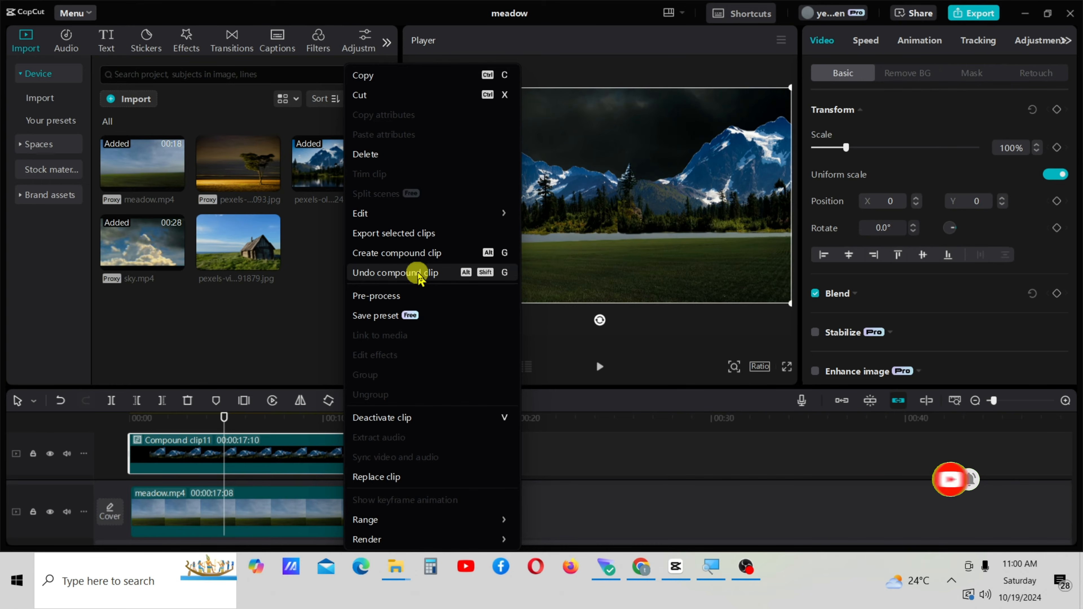
pyautogui.click(327, 465)
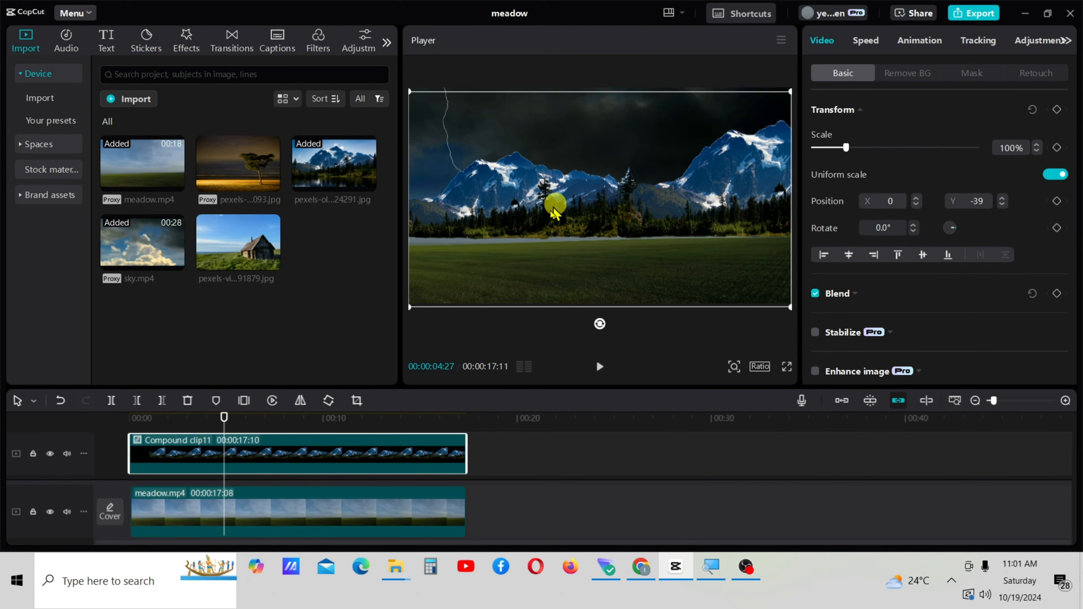
pyautogui.click(971, 74)
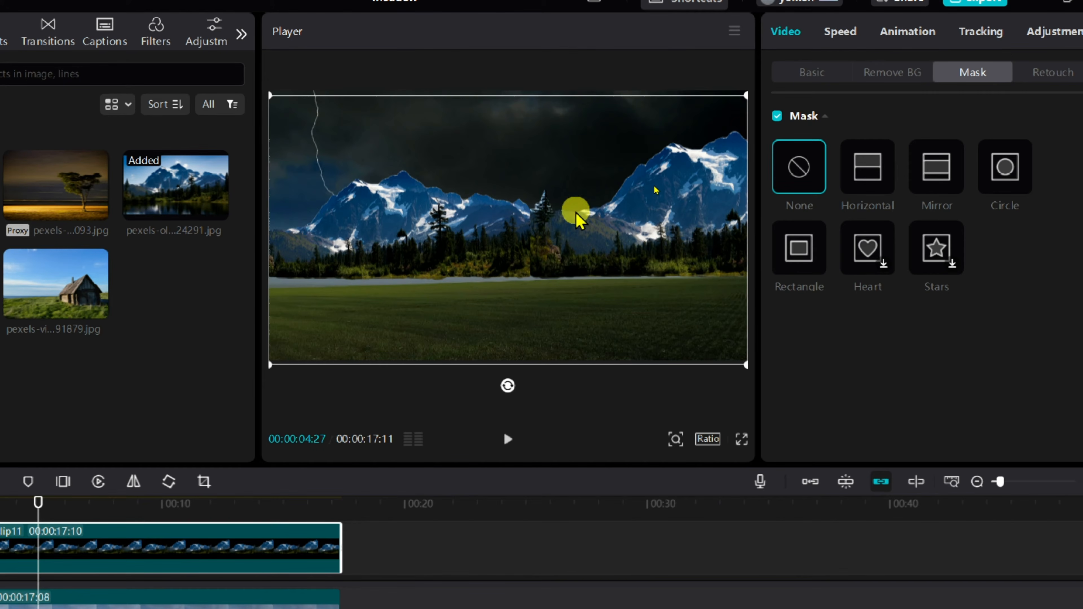
pyautogui.moveTo(539, 238); pyautogui.dragTo(560, 273)
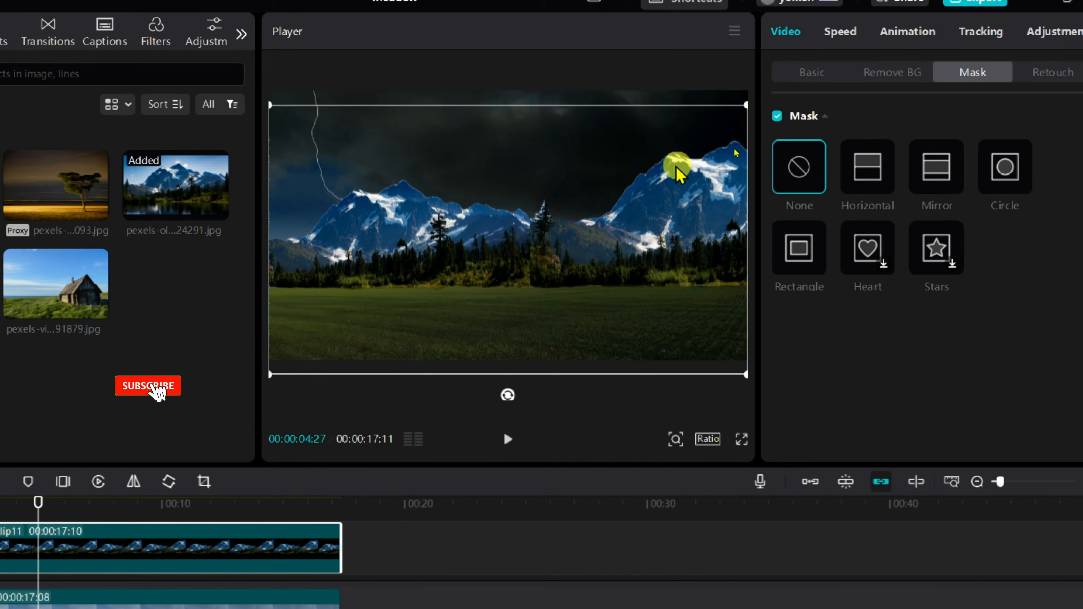
# Step: Mask the mountain clip horizontally near the horizon at X 23, Y -113 with feather 21, and play the composite to check the blend
pyautogui.click(864, 190)
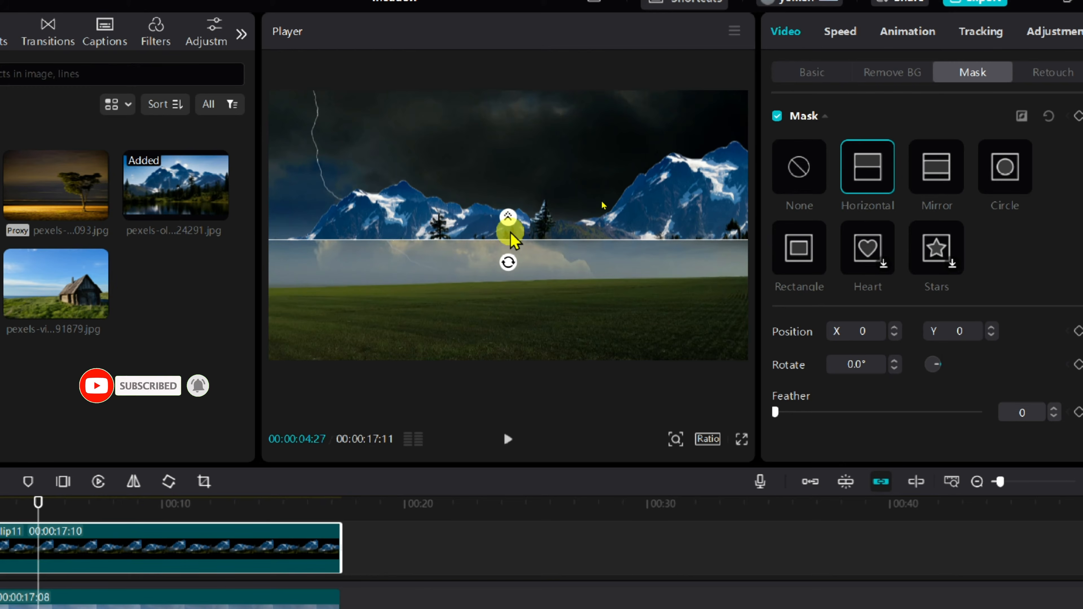
pyautogui.moveTo(511, 235)
pyautogui.mouseDown()
pyautogui.moveTo(501, 279)
pyautogui.moveTo(508, 228)
pyautogui.mouseUp()
pyautogui.moveTo(514, 273); pyautogui.dragTo(515, 237)
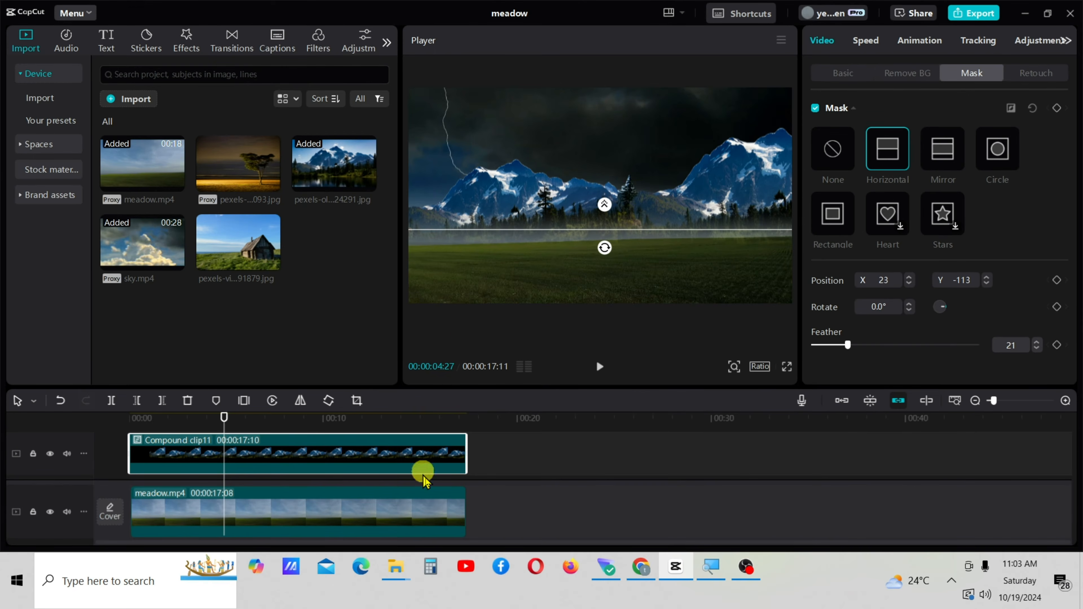
pyautogui.click(513, 458)
pyautogui.moveTo(465, 422); pyautogui.dragTo(178, 422)
pyautogui.click(600, 367)
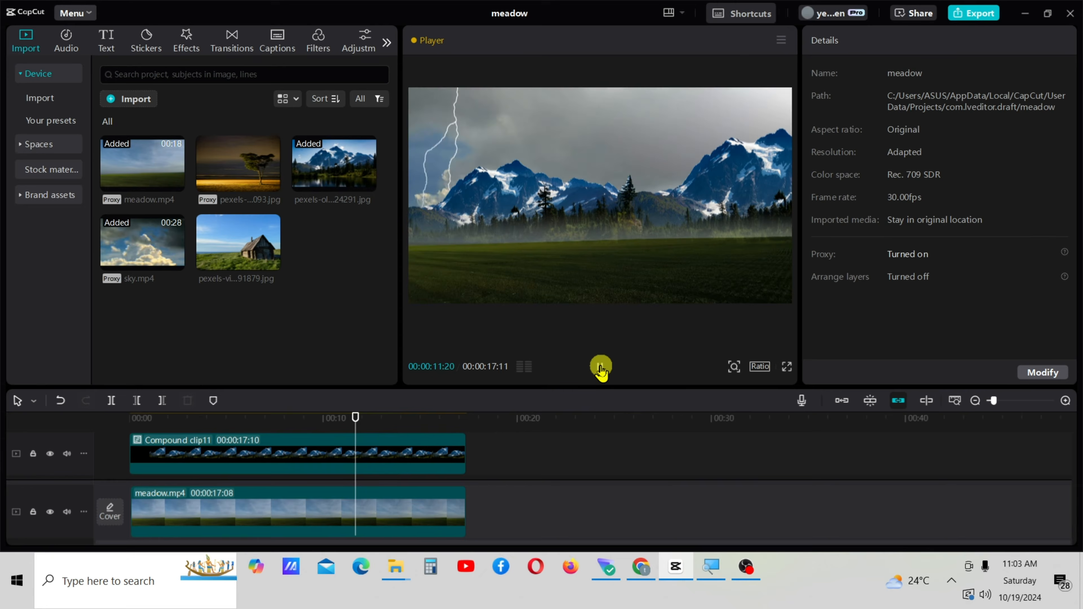
pyautogui.click(601, 367)
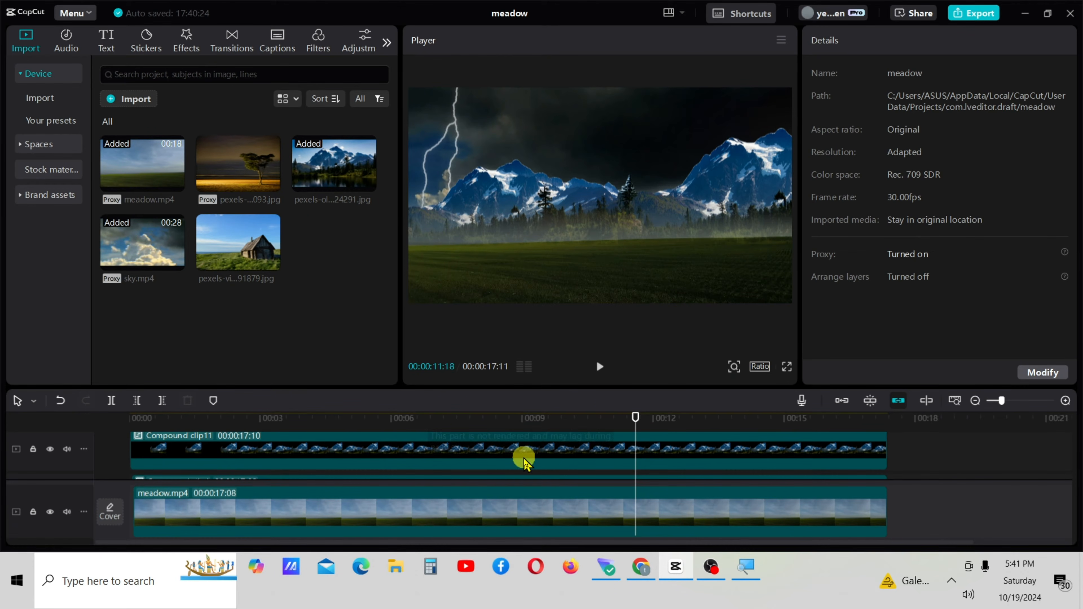
# Step: Set the mountain clip's color temperature to 18, tint to 8 and saturation to -7
pyautogui.click(550, 452)
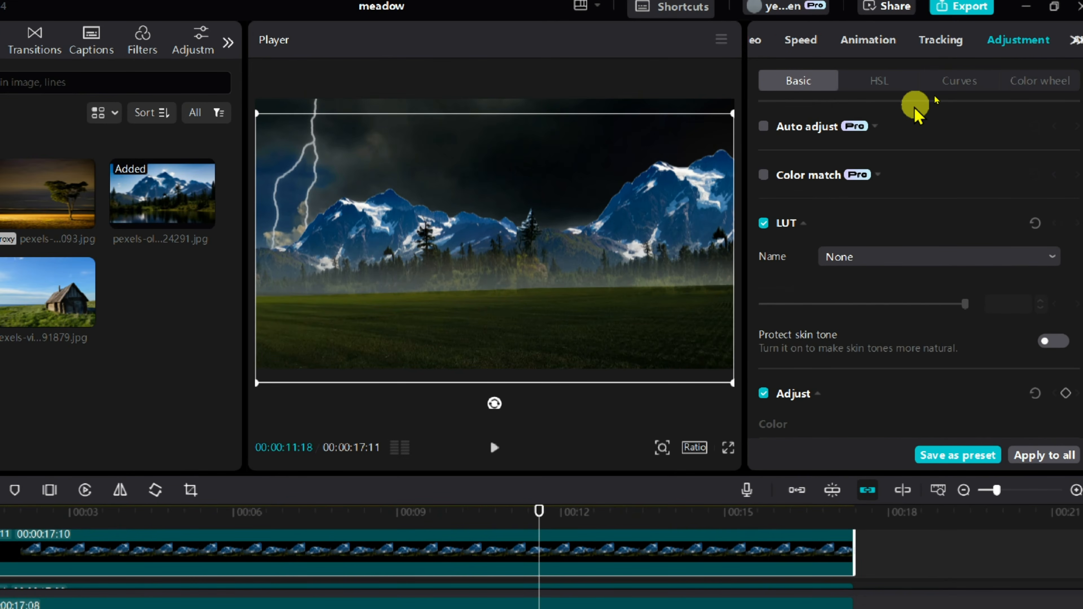
pyautogui.scroll(-8, 913, 115)
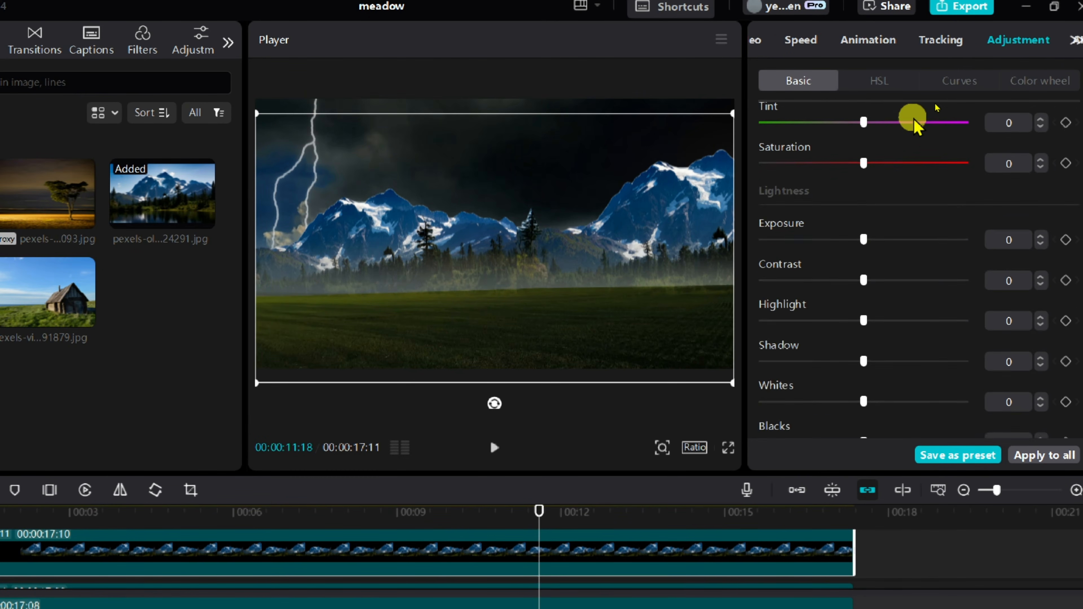
pyautogui.scroll(2, 911, 114)
pyautogui.click(891, 146)
pyautogui.moveTo(890, 148); pyautogui.dragTo(900, 146)
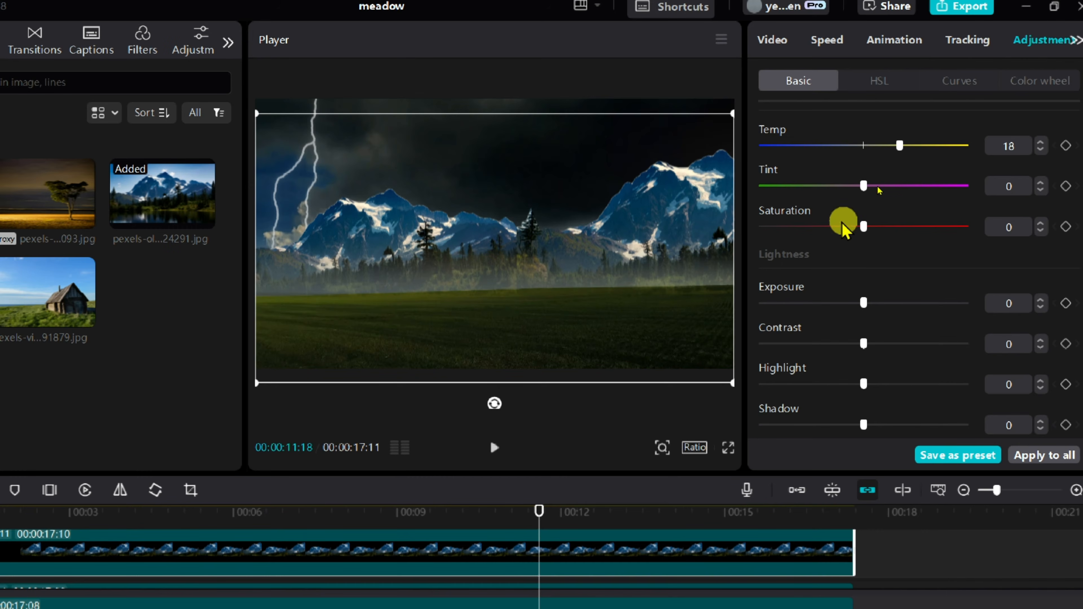
pyautogui.moveTo(863, 186); pyautogui.dragTo(879, 186)
pyautogui.moveTo(863, 226); pyautogui.dragTo(848, 227)
# Step: Set the mountain clip's exposure to -5, contrast to 4, highlight to -17 and shadow to -7, checking a different moment of the lightning
pyautogui.moveTo(539, 510)
pyautogui.mouseDown()
pyautogui.moveTo(561, 511)
pyautogui.moveTo(552, 511)
pyautogui.mouseUp()
pyautogui.moveTo(822, 303); pyautogui.dragTo(848, 304)
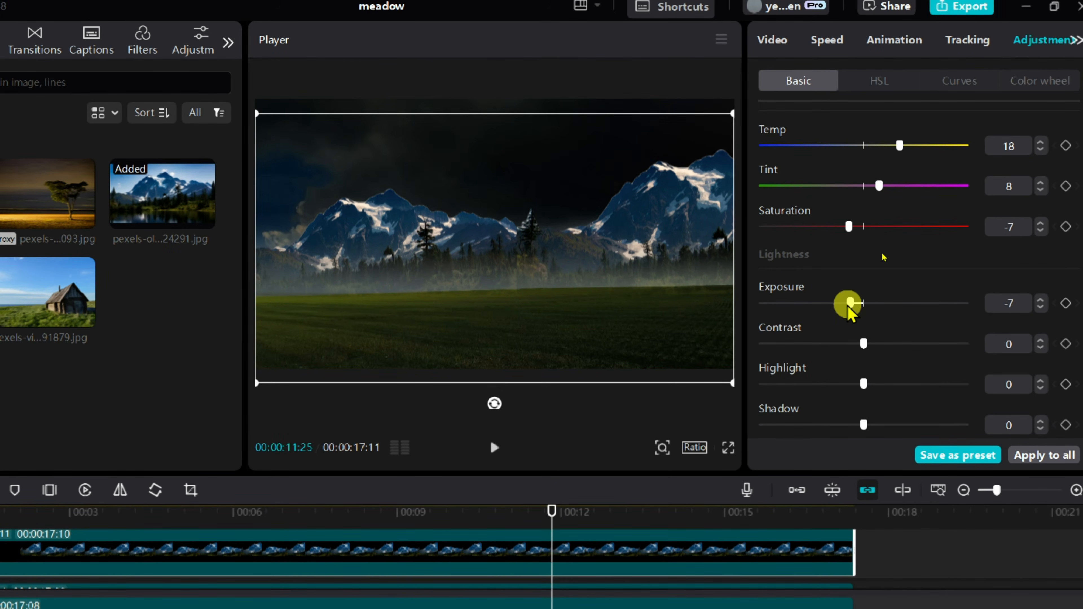
pyautogui.moveTo(863, 343); pyautogui.dragTo(870, 344)
pyautogui.moveTo(863, 384)
pyautogui.mouseDown()
pyautogui.moveTo(829, 384)
pyautogui.moveTo(852, 366)
pyautogui.mouseUp()
pyautogui.scroll(-2, 870, 341)
pyautogui.moveTo(552, 512)
pyautogui.mouseDown()
pyautogui.moveTo(518, 526)
pyautogui.moveTo(522, 536)
pyautogui.moveTo(549, 511)
pyautogui.mouseUp()
pyautogui.scroll(-2, 865, 370)
pyautogui.moveTo(852, 298)
pyautogui.mouseDown()
pyautogui.moveTo(841, 301)
pyautogui.moveTo(849, 301)
pyautogui.mouseUp()
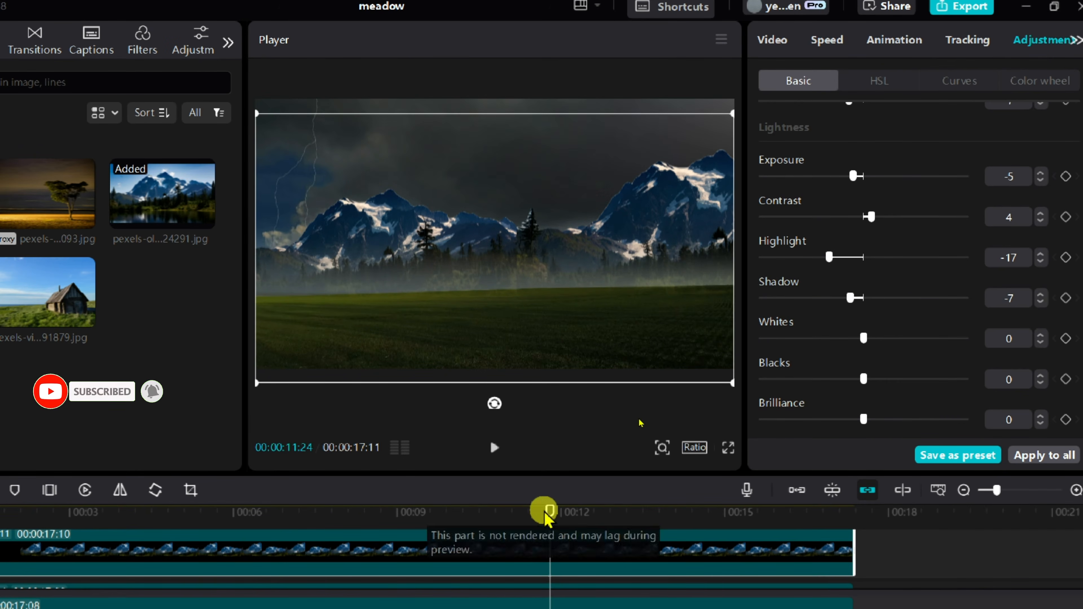
# Step: Set the mountain clip's whites to -5, lower its blacks slightly and add a little sharpening
pyautogui.moveTo(549, 512); pyautogui.dragTo(515, 511)
pyautogui.moveTo(862, 341); pyautogui.dragTo(854, 341)
pyautogui.moveTo(863, 379)
pyautogui.mouseDown()
pyautogui.moveTo(895, 380)
pyautogui.moveTo(852, 382)
pyautogui.mouseUp()
pyautogui.scroll(-3, 884, 316)
pyautogui.scroll(-1, 885, 322)
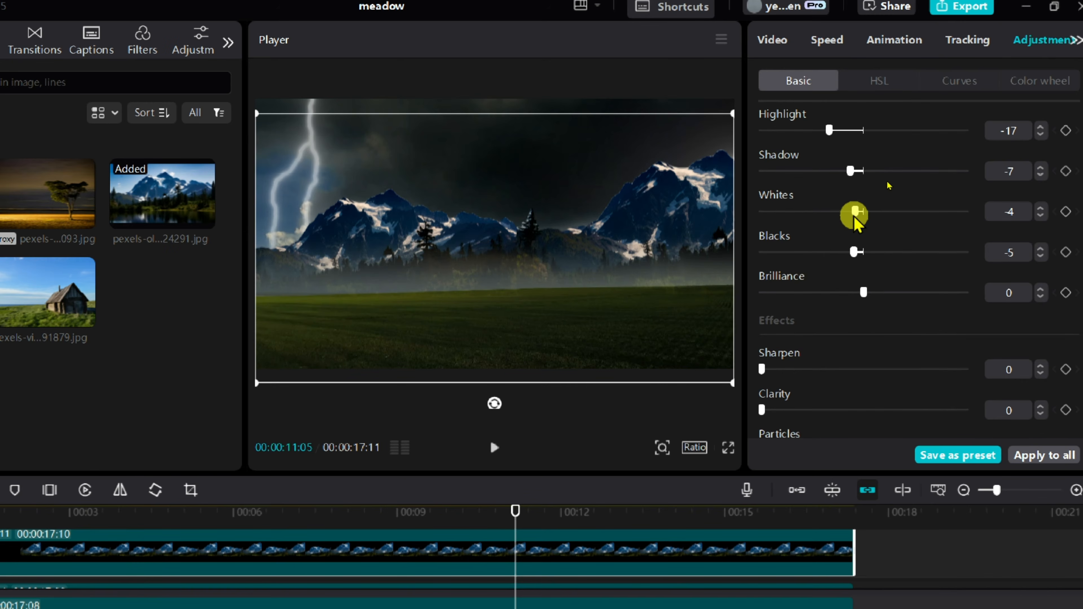
pyautogui.moveTo(855, 211); pyautogui.dragTo(853, 212)
pyautogui.moveTo(853, 252); pyautogui.dragTo(855, 252)
pyautogui.scroll(-3, 854, 283)
pyautogui.moveTo(762, 308)
pyautogui.mouseDown()
pyautogui.moveTo(786, 308)
pyautogui.moveTo(774, 308)
pyautogui.mouseUp()
# Step: Reduce the mountain clip's highlight to -24 and check the graded scene at an earlier moment
pyautogui.scroll(8, 884, 288)
pyautogui.scroll(-1, 884, 286)
pyautogui.moveTo(826, 345); pyautogui.dragTo(814, 345)
pyautogui.scroll(4, 895, 247)
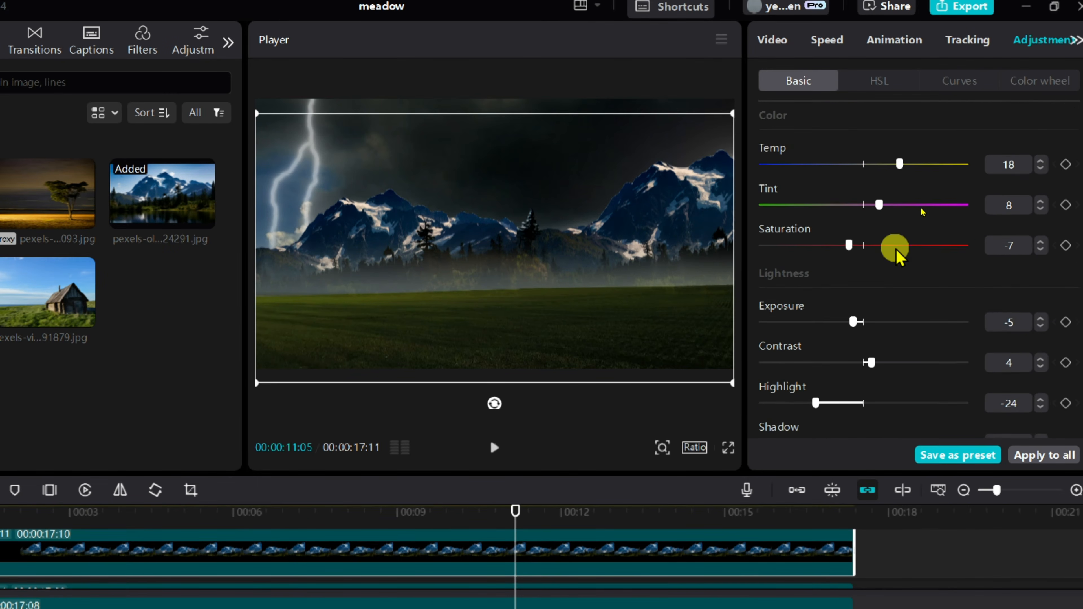
pyautogui.scroll(-3, 887, 242)
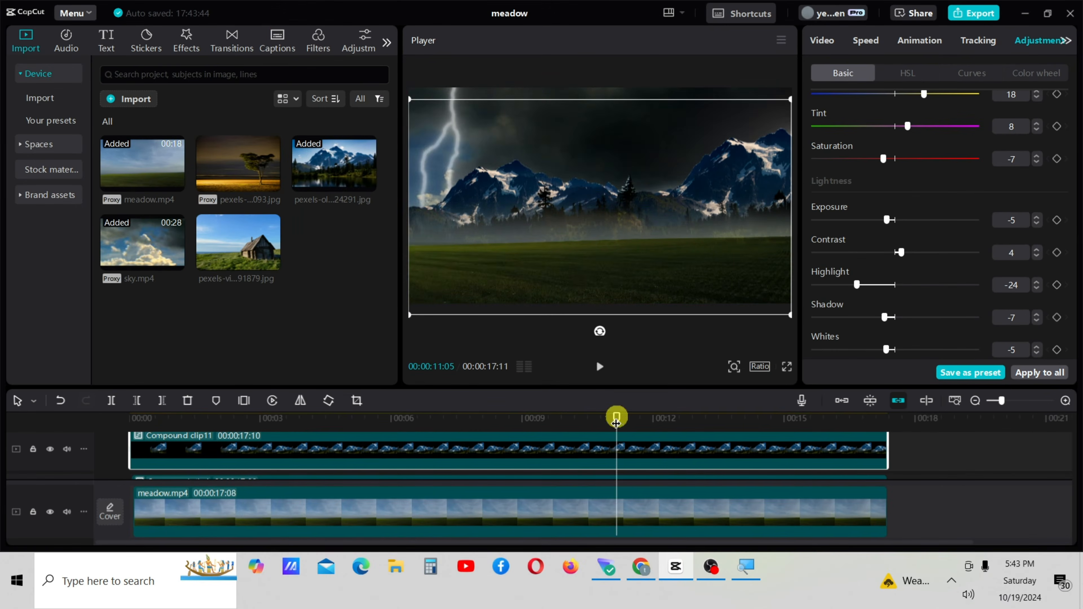
pyautogui.moveTo(616, 420); pyautogui.dragTo(422, 446)
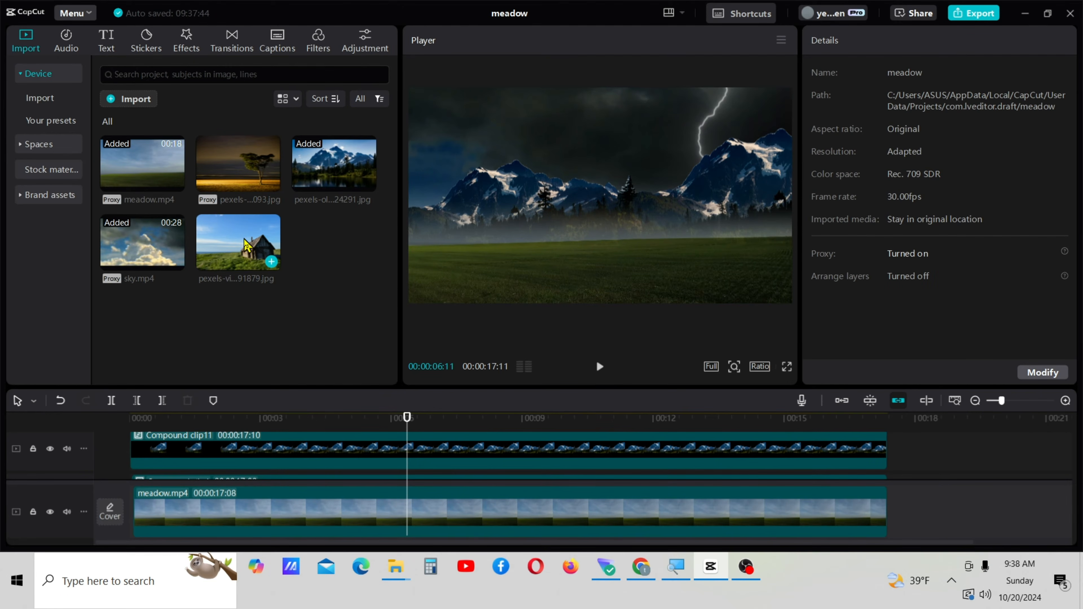
# Step: Add the wooden house image as a top layer lasting 17:04 from the start, and enlarge it in the frame
pyautogui.moveTo(245, 245); pyautogui.dragTo(134, 450)
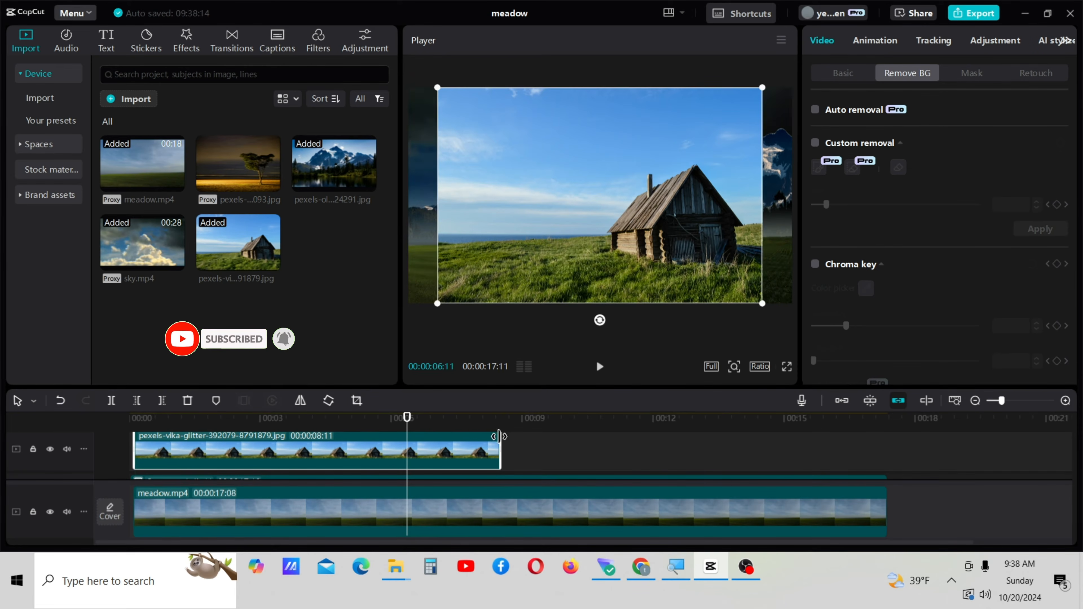
pyautogui.moveTo(501, 432); pyautogui.dragTo(885, 498)
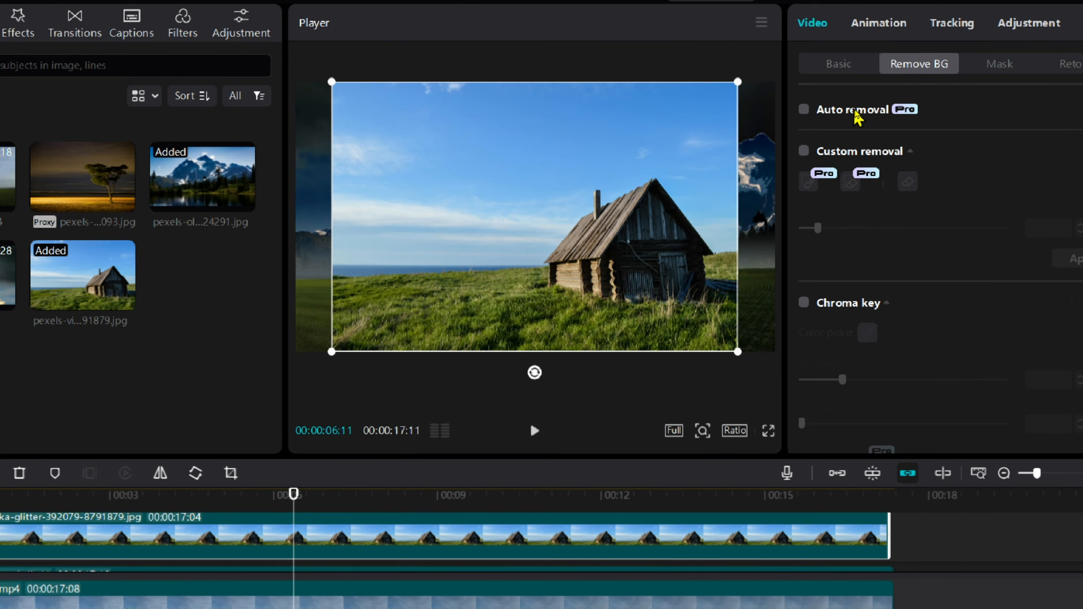
pyautogui.moveTo(762, 303); pyautogui.dragTo(773, 355)
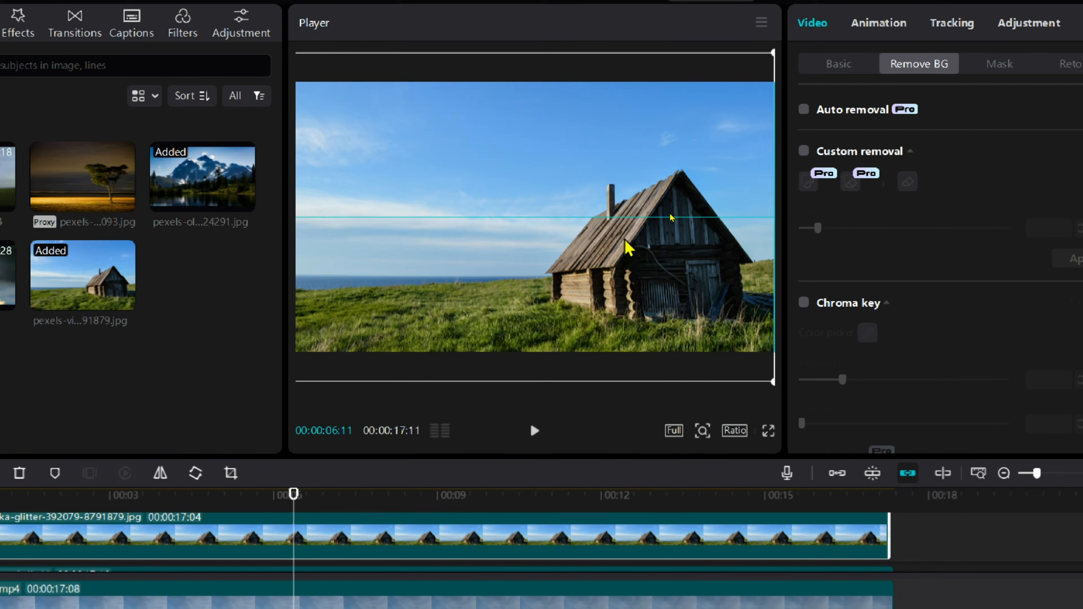
pyautogui.moveTo(624, 242); pyautogui.dragTo(583, 230)
pyautogui.moveTo(731, 369); pyautogui.dragTo(741, 376)
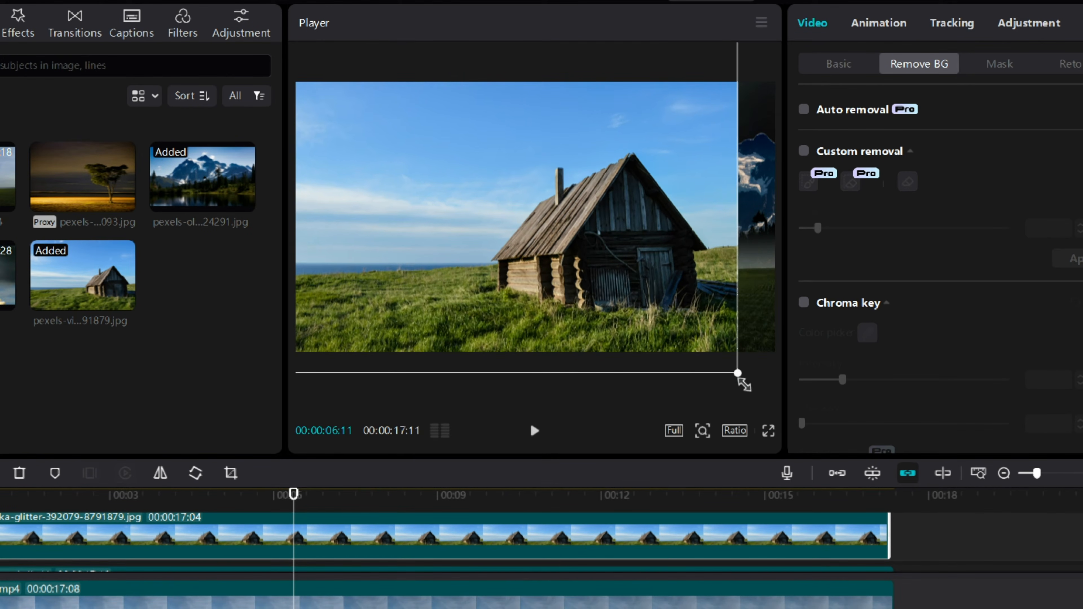
# Step: Cut out the wooden house with custom background removal, painting over it with a size 10 brush, and apply the cutout
pyautogui.click(804, 150)
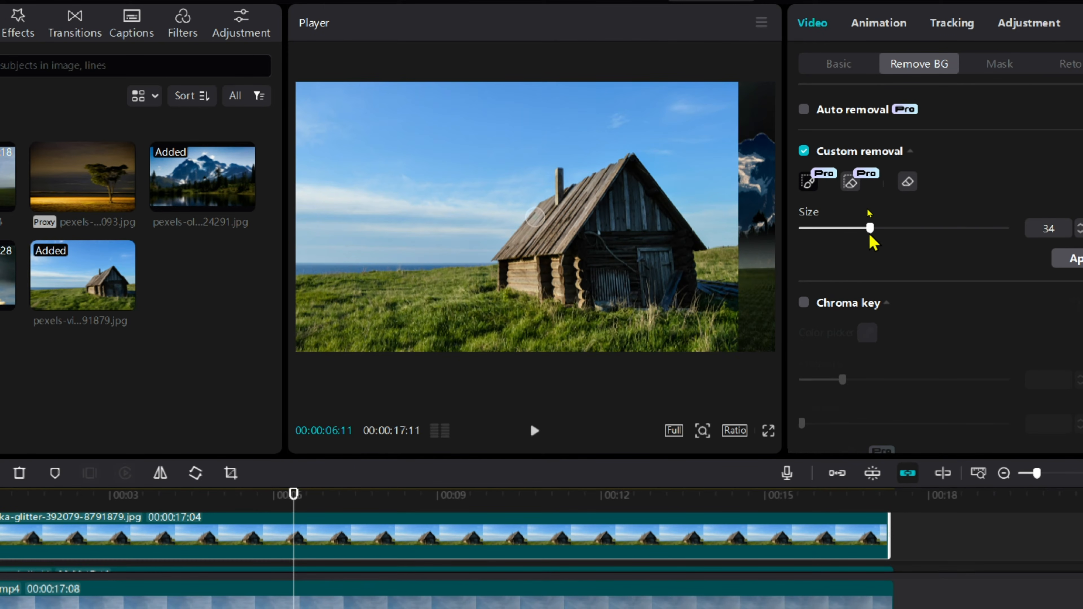
pyautogui.moveTo(535, 250)
pyautogui.mouseDown()
pyautogui.moveTo(613, 185)
pyautogui.moveTo(633, 191)
pyautogui.moveTo(676, 273)
pyautogui.moveTo(657, 291)
pyautogui.moveTo(525, 281)
pyautogui.moveTo(512, 266)
pyautogui.moveTo(546, 242)
pyautogui.mouseUp()
pyautogui.click(823, 229)
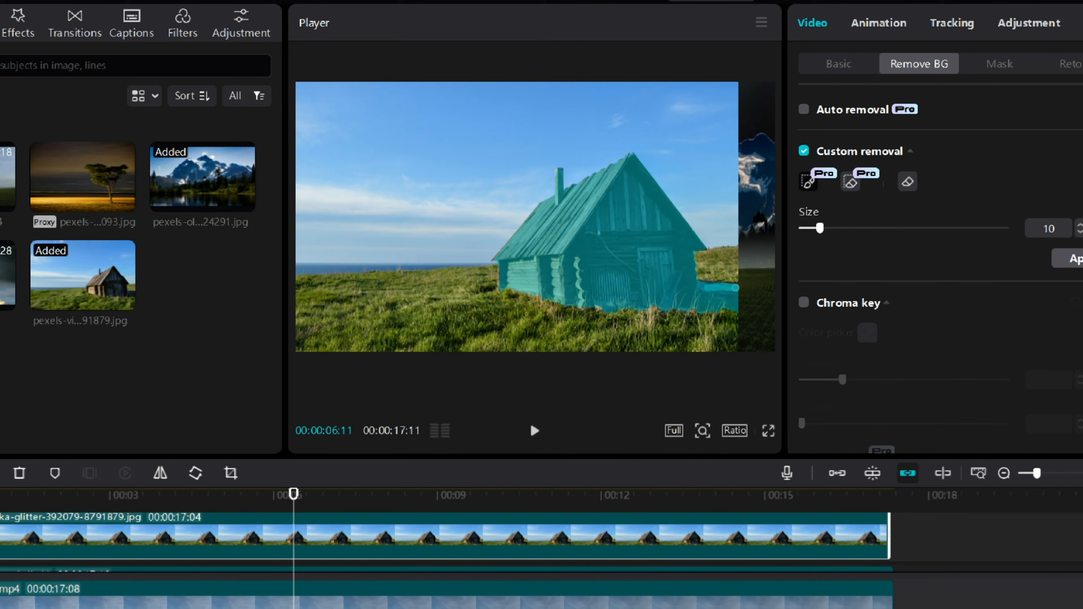
pyautogui.click(1076, 259)
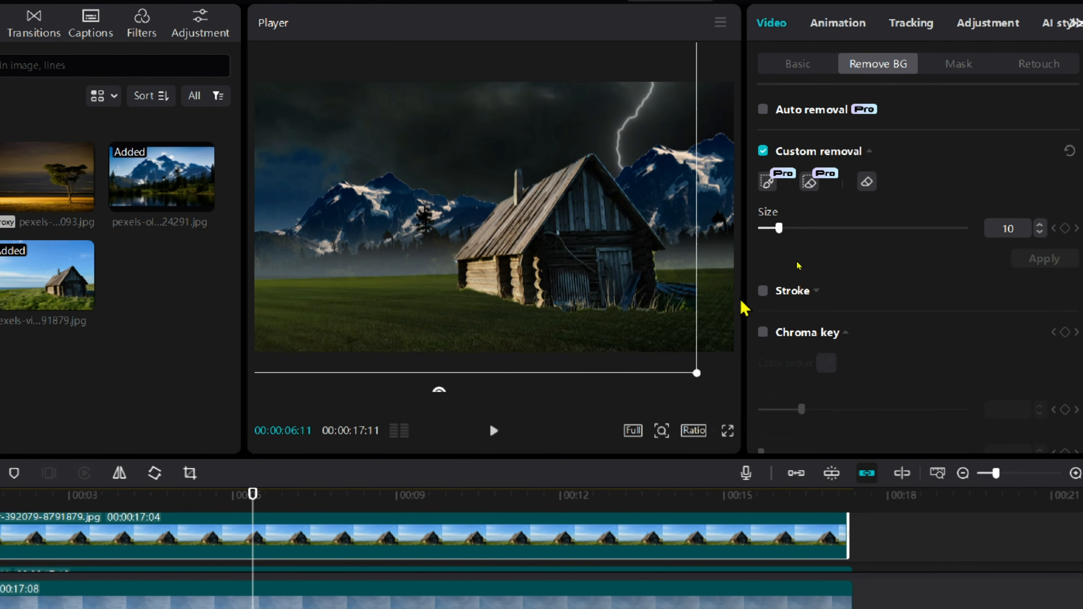
# Step: Scale the house cutout down to a small size and place it on the meadow in the scene's lower right
pyautogui.moveTo(696, 375); pyautogui.dragTo(556, 298)
pyautogui.moveTo(529, 273); pyautogui.dragTo(616, 337)
pyautogui.moveTo(383, 170); pyautogui.dragTo(442, 222)
pyautogui.moveTo(553, 300); pyautogui.dragTo(605, 326)
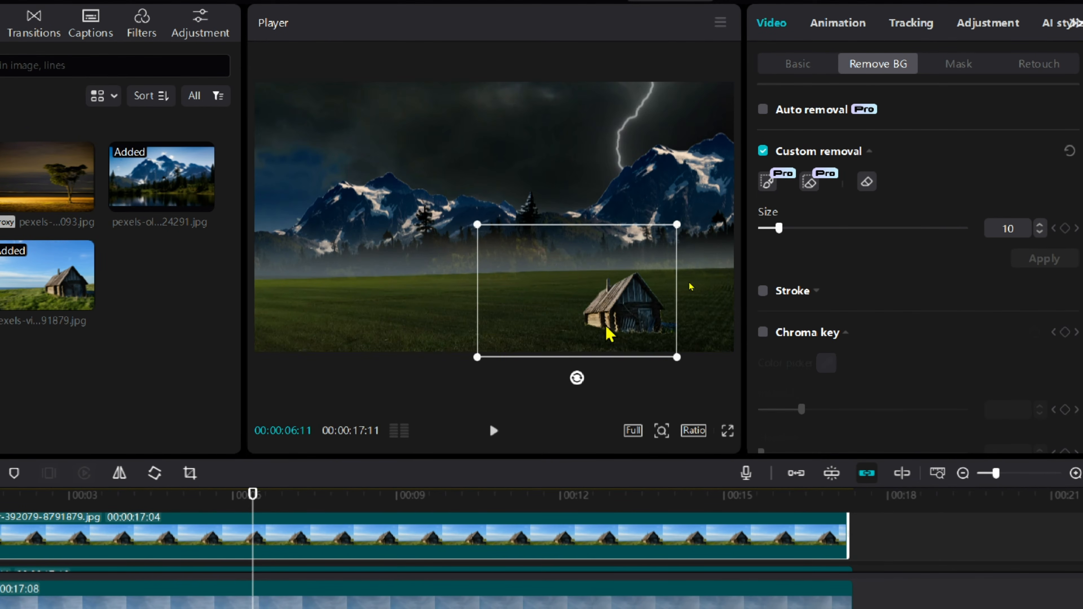
pyautogui.moveTo(478, 227); pyautogui.dragTo(520, 249)
pyautogui.moveTo(604, 307); pyautogui.dragTo(585, 316)
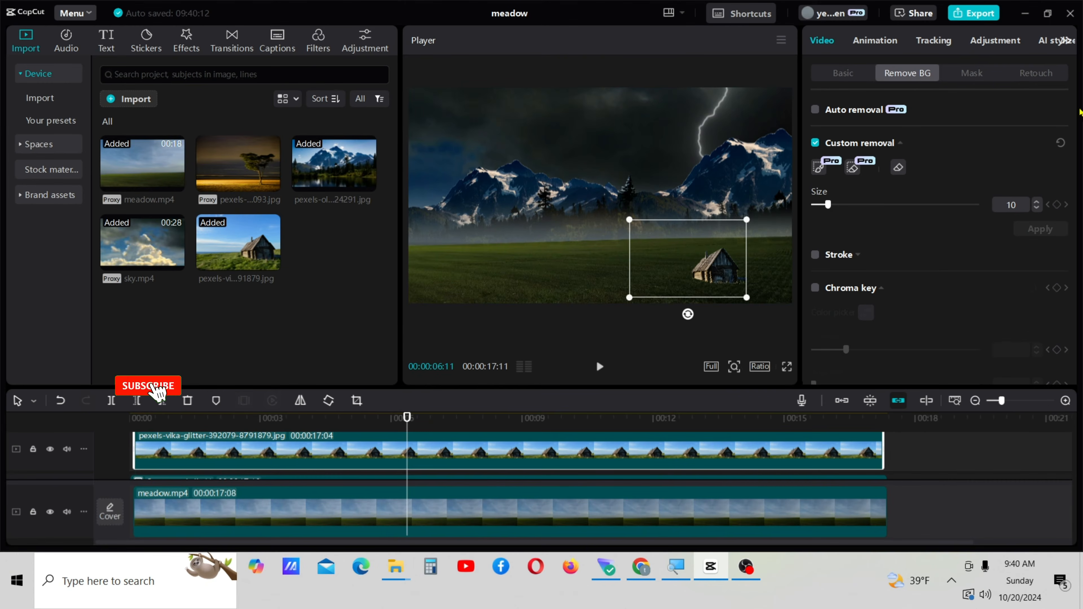
# Step: Set the house cutout's color temperature to 9, saturation to -23 and exposure to -15
pyautogui.click(990, 41)
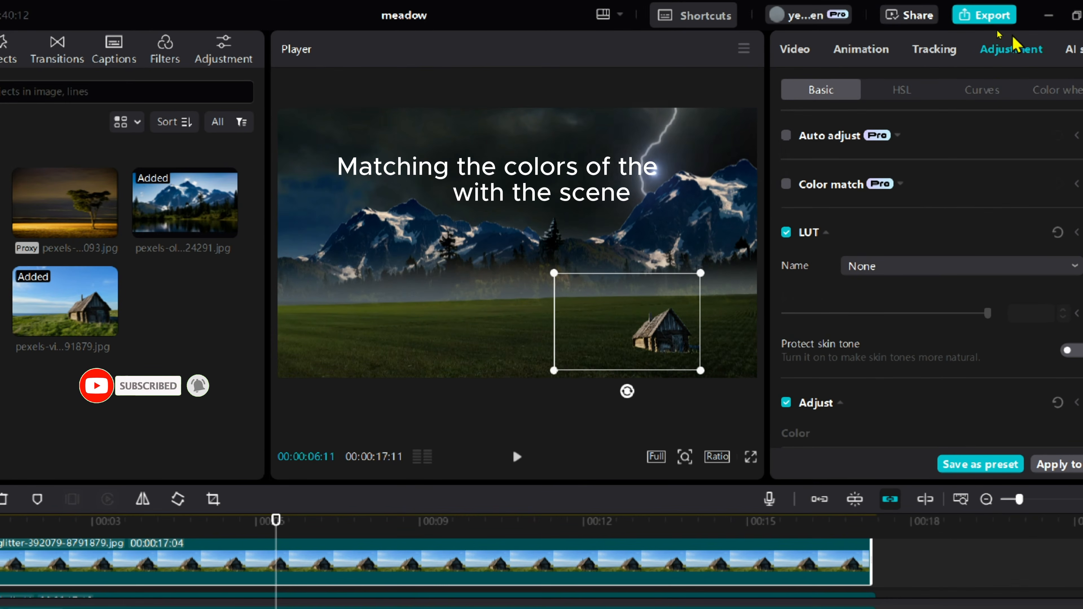
pyautogui.scroll(-5, 903, 178)
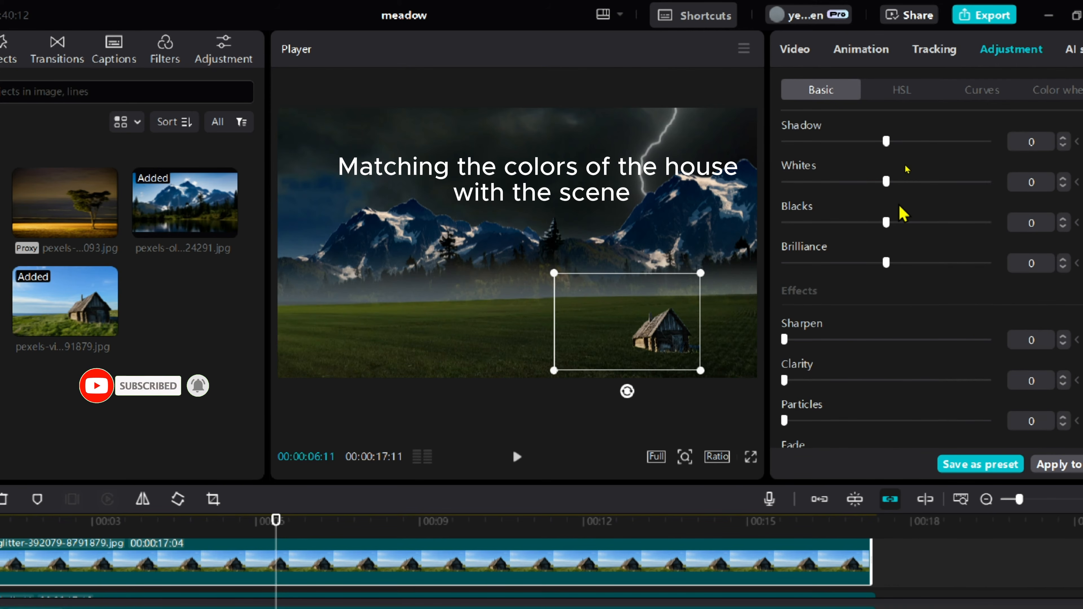
pyautogui.scroll(6, 900, 208)
pyautogui.scroll(-3, 899, 363)
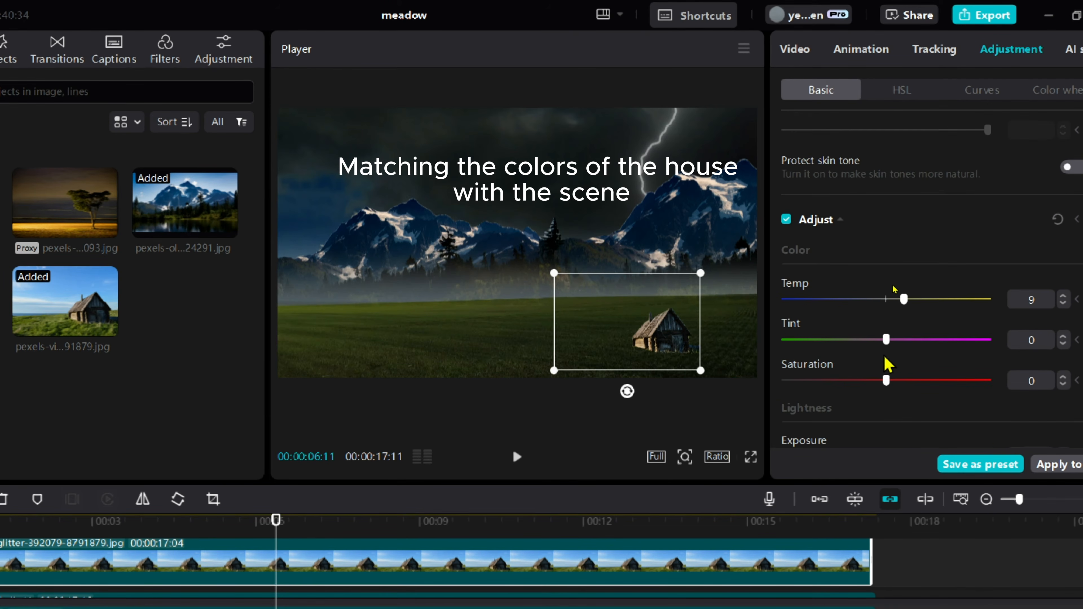
pyautogui.moveTo(886, 317); pyautogui.dragTo(855, 333)
pyautogui.scroll(-2, 857, 346)
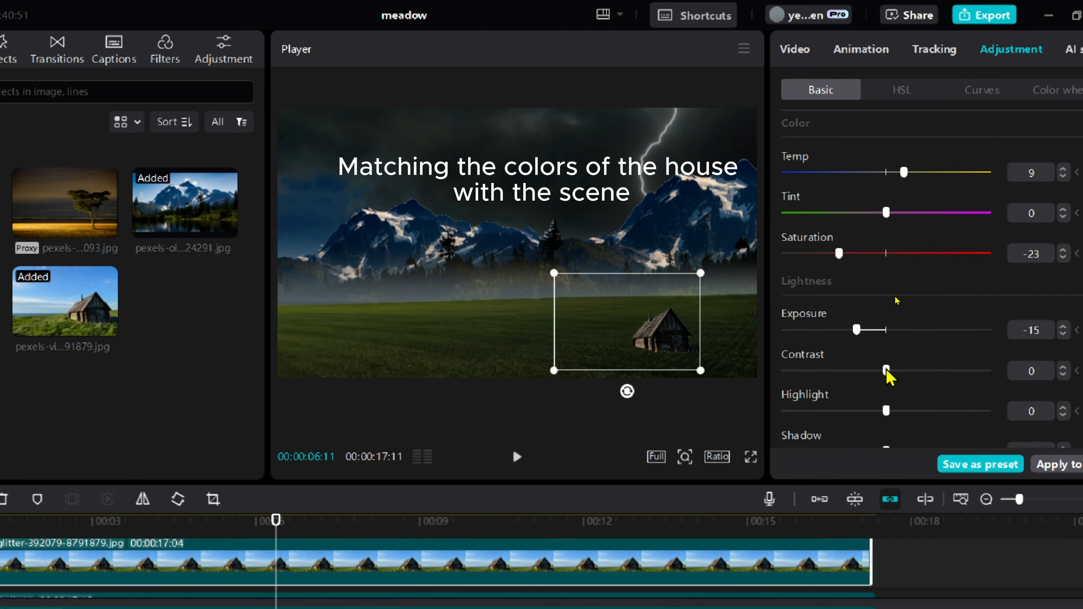
# Step: Set the house's contrast to 10, highlight to -30, shadow to -11, whites to -6, blacks to -3 and brilliance to 5
pyautogui.scroll(-5, 904, 384)
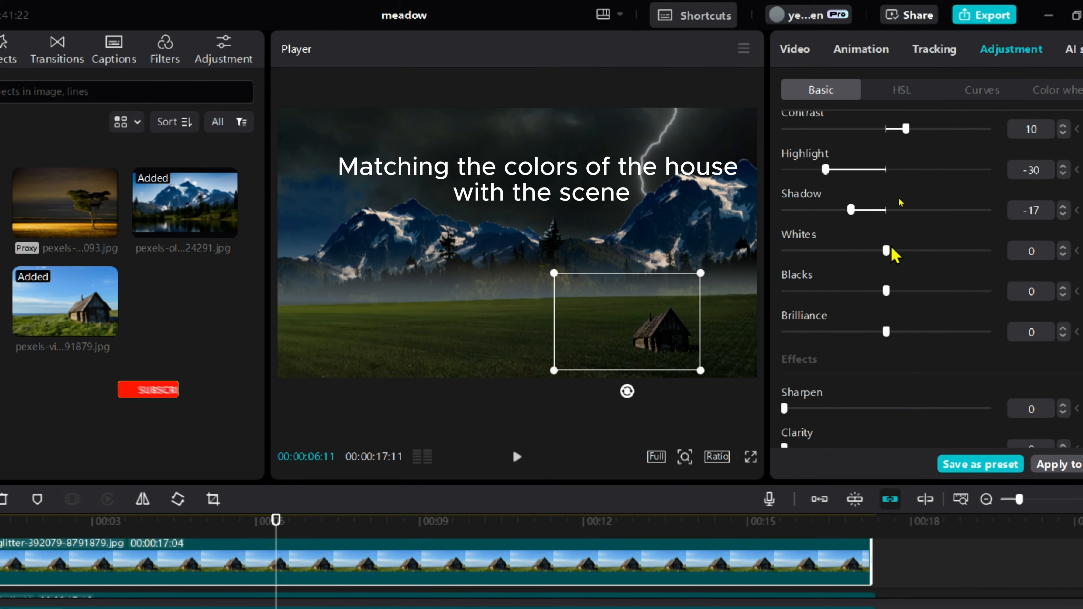
pyautogui.moveTo(886, 251); pyautogui.dragTo(874, 251)
pyautogui.moveTo(851, 210); pyautogui.dragTo(863, 210)
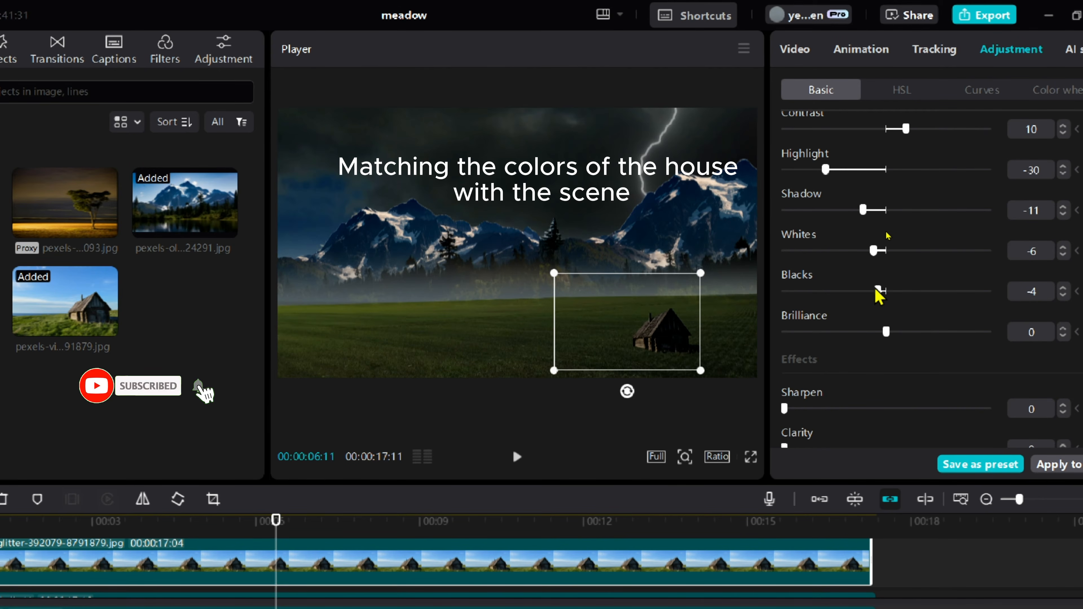
pyautogui.scroll(-2, 938, 340)
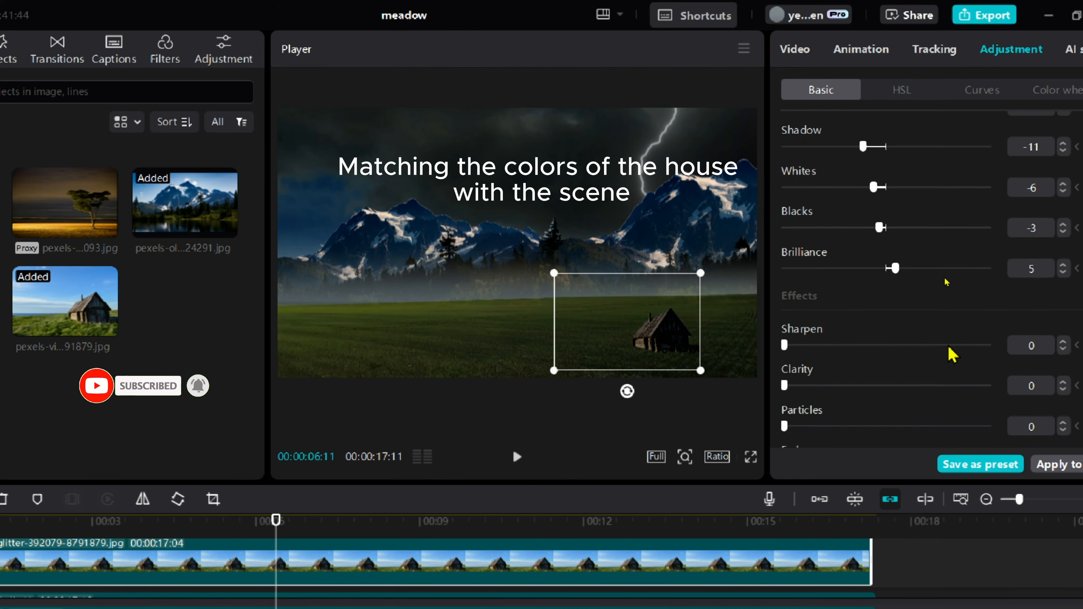
# Step: Set the house cutout's clarity to 5 and brilliance to 10
pyautogui.moveTo(784, 321); pyautogui.dragTo(795, 321)
pyautogui.scroll(1, 838, 299)
pyautogui.moveTo(894, 263); pyautogui.dragTo(904, 262)
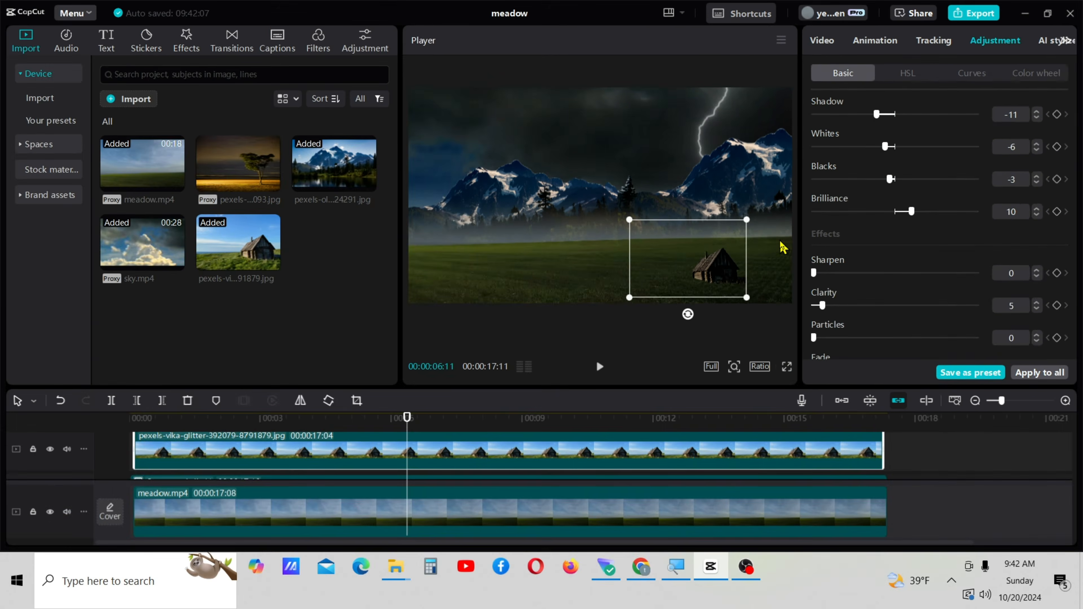
# Step: Add the lone tree photo on a track above the house and stretch its clip from the timeline start to a 16:27 duration
pyautogui.click(190, 323)
pyautogui.click(270, 188)
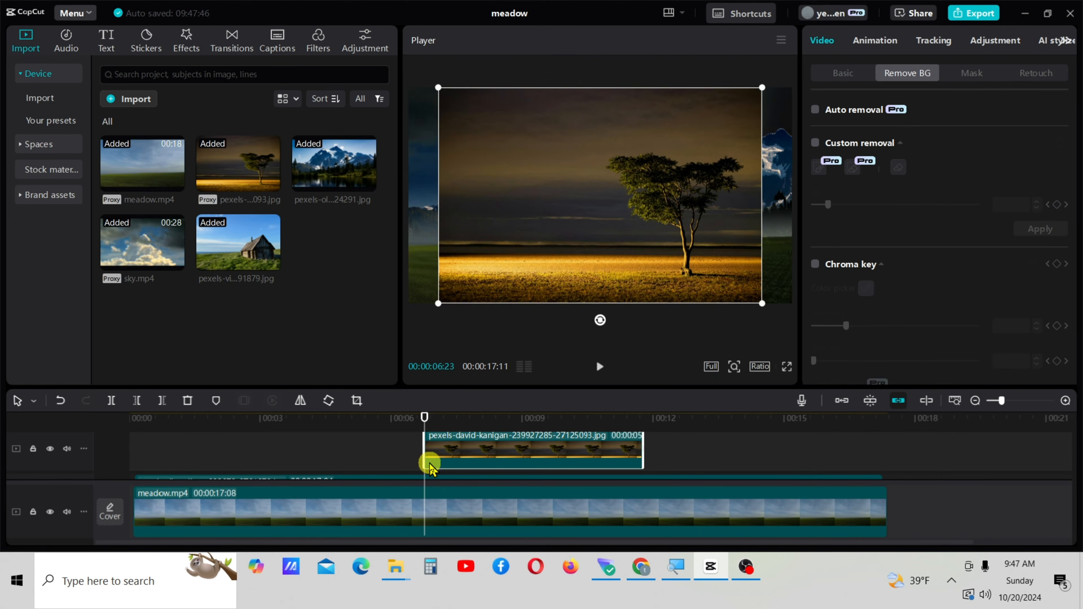
pyautogui.moveTo(426, 450); pyautogui.dragTo(136, 450)
pyautogui.moveTo(652, 463); pyautogui.dragTo(874, 489)
pyautogui.click(643, 454)
pyautogui.click(873, 489)
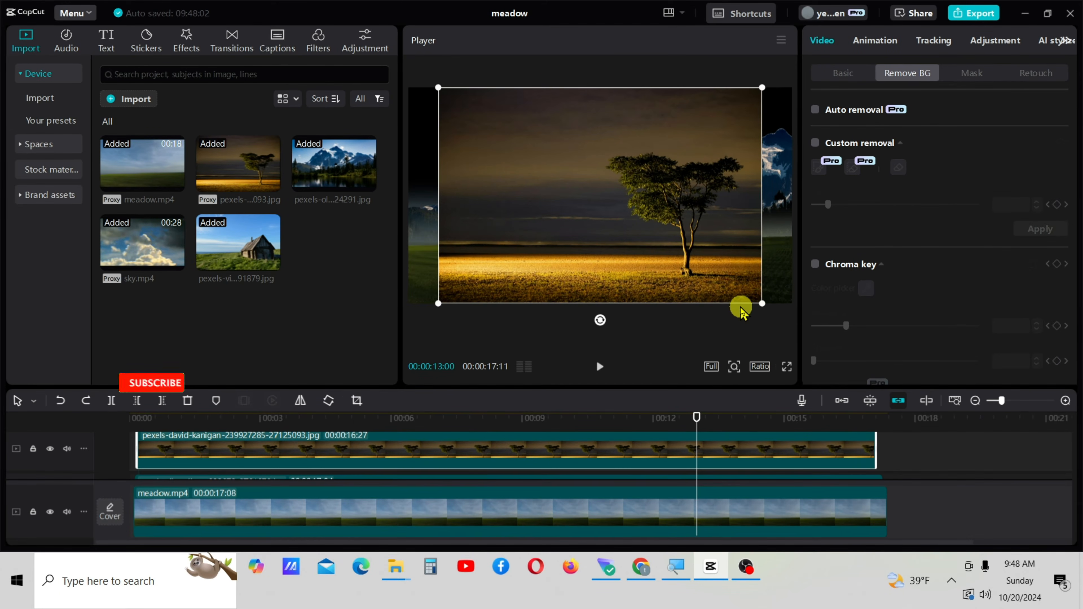
# Step: Enlarge the tree photo to fill the frame and cut out the tree with custom background removal, painting it with a size 3 brush
pyautogui.moveTo(761, 304); pyautogui.dragTo(817, 399)
pyautogui.moveTo(726, 276); pyautogui.dragTo(722, 276)
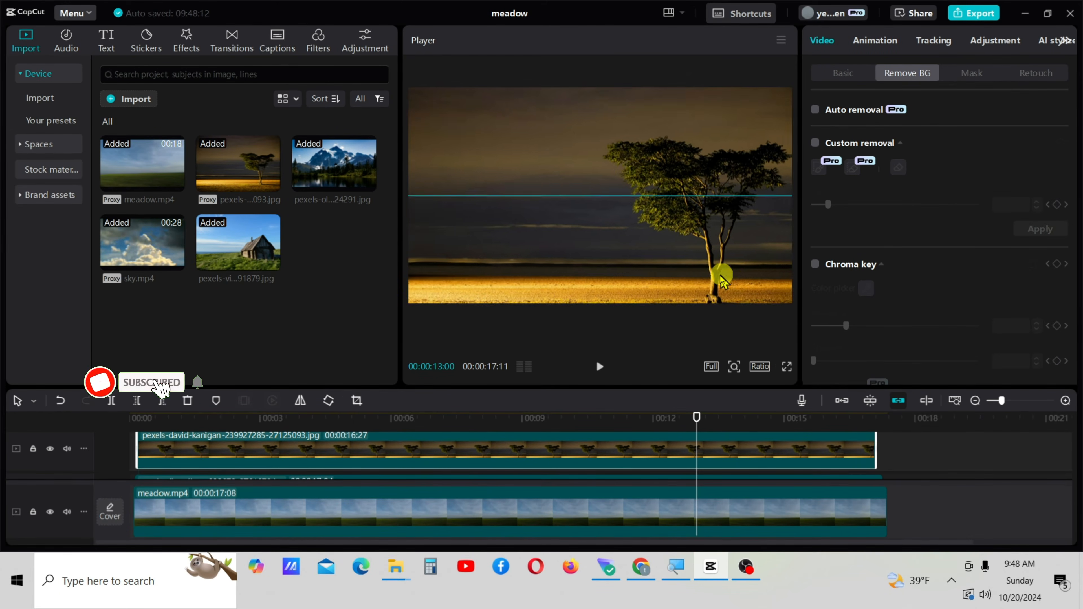
pyautogui.click(815, 142)
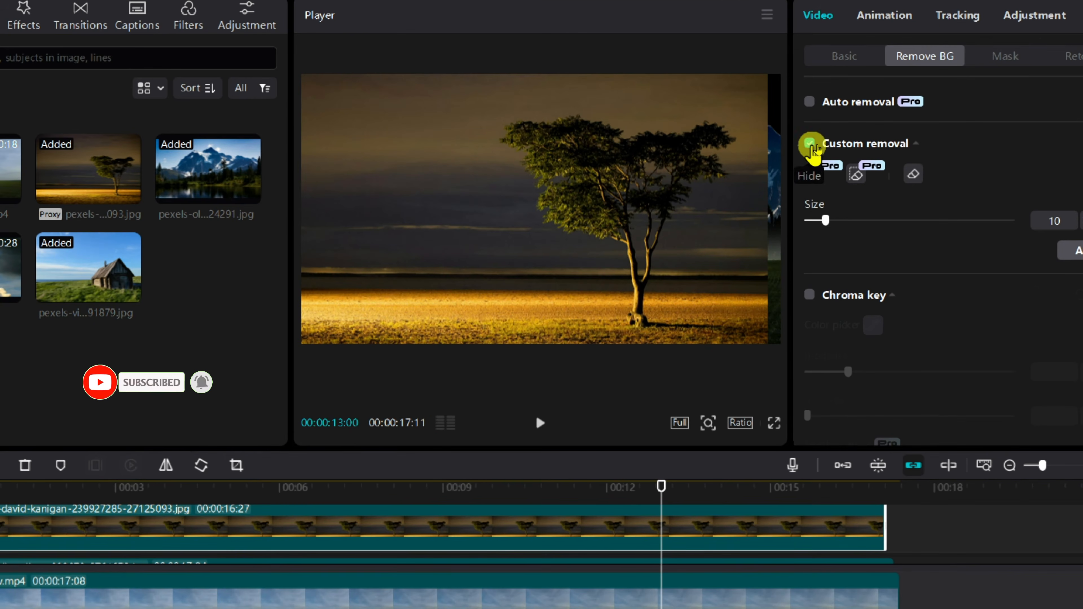
pyautogui.click(814, 173)
pyautogui.click(815, 221)
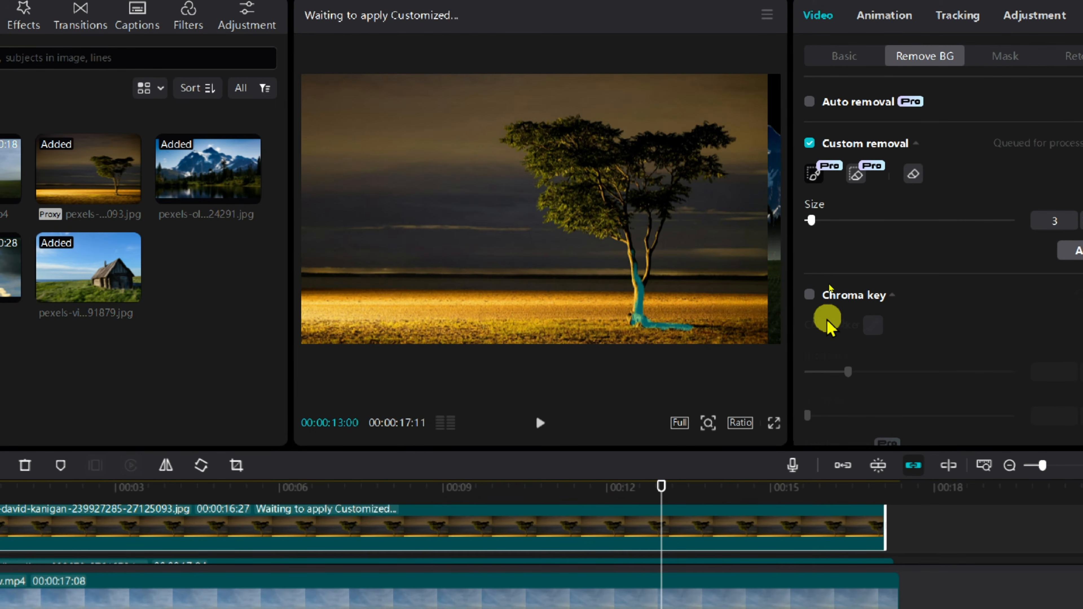
pyautogui.hotkey('ctrl', 'z')
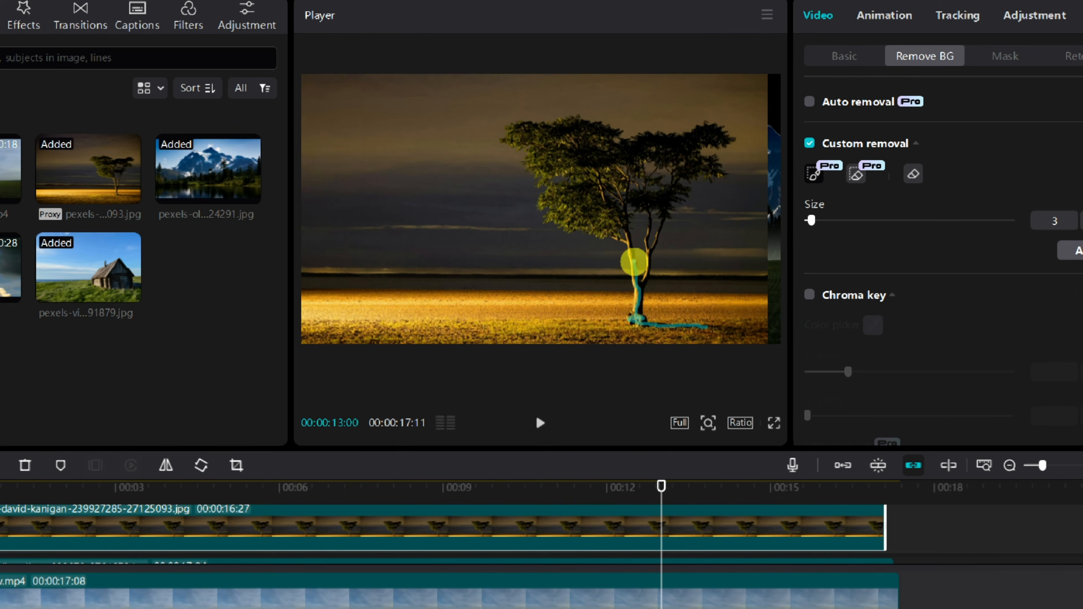
pyautogui.moveTo(629, 238)
pyautogui.mouseDown()
pyautogui.moveTo(612, 214)
pyautogui.moveTo(564, 205)
pyautogui.moveTo(597, 195)
pyautogui.moveTo(594, 161)
pyautogui.moveTo(533, 141)
pyautogui.moveTo(581, 133)
pyautogui.moveTo(596, 148)
pyautogui.moveTo(677, 148)
pyautogui.moveTo(712, 134)
pyautogui.mouseUp()
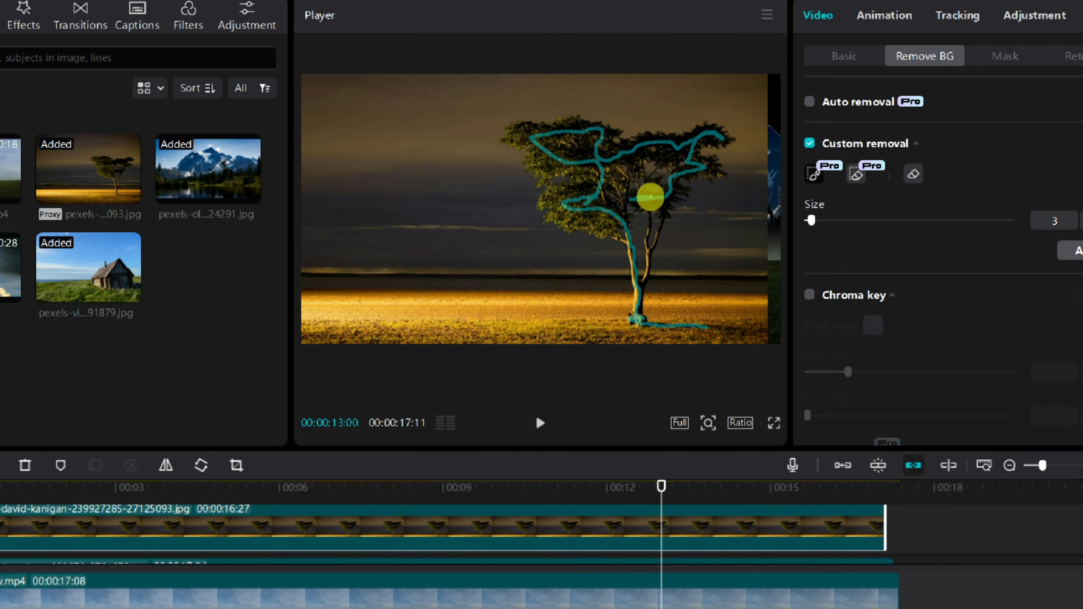
pyautogui.moveTo(667, 210); pyautogui.dragTo(645, 280)
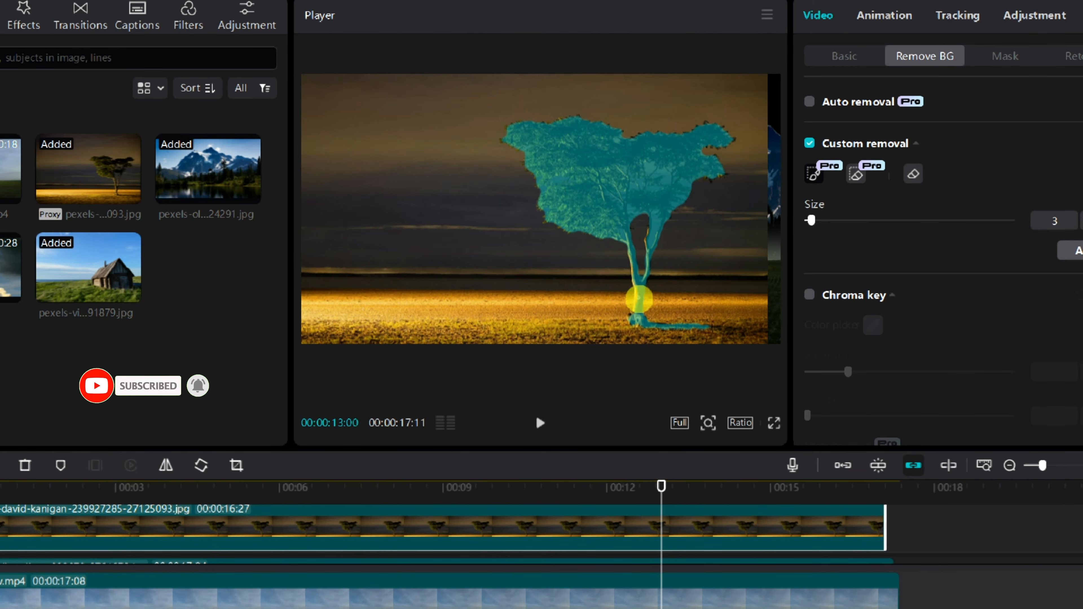
pyautogui.moveTo(639, 300); pyautogui.dragTo(638, 316)
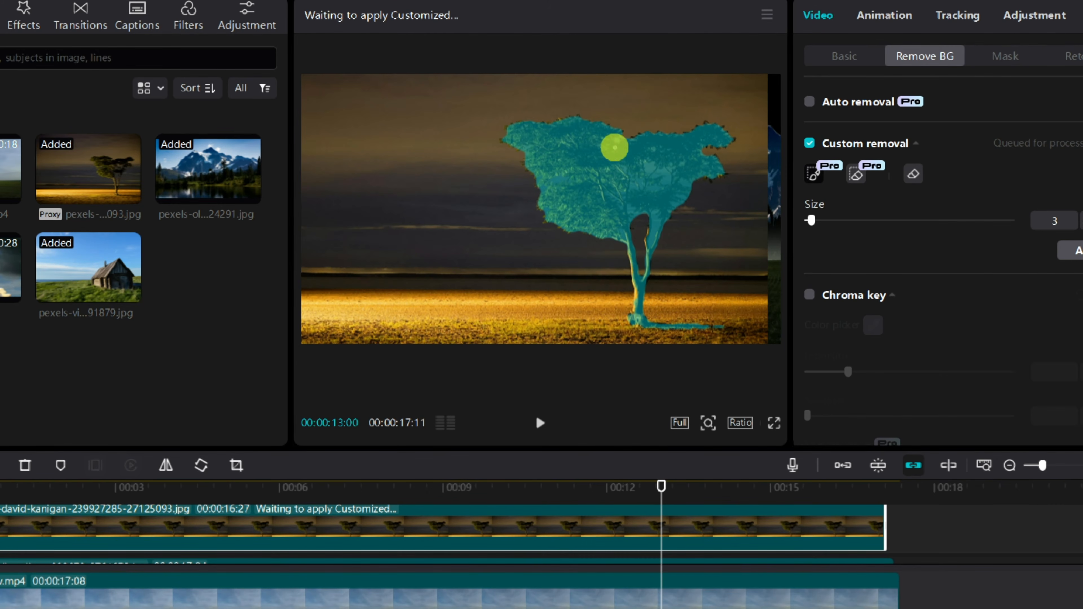
pyautogui.click(1076, 251)
# Step: Scale the tree cutout down to a small size and place it on the meadow, left of the house below the mountains
pyautogui.moveTo(768, 375); pyautogui.dragTo(531, 229)
pyautogui.moveTo(532, 220); pyautogui.dragTo(549, 309)
pyautogui.moveTo(358, 217); pyautogui.dragTo(432, 277)
pyautogui.moveTo(494, 306); pyautogui.dragTo(504, 311)
pyautogui.moveTo(491, 301); pyautogui.dragTo(441, 289)
pyautogui.moveTo(365, 240); pyautogui.dragTo(358, 233)
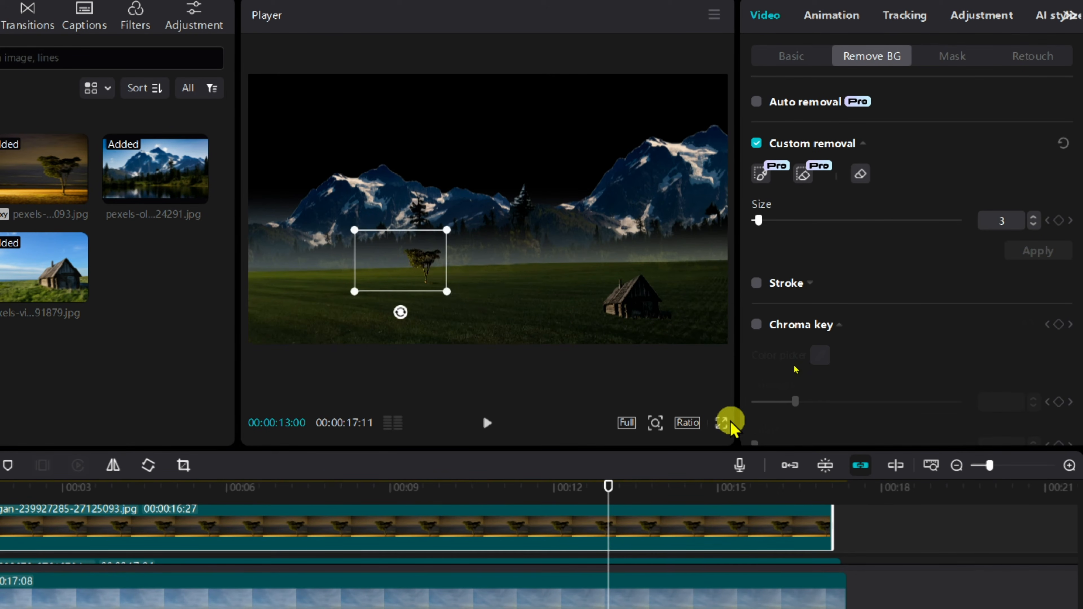
pyautogui.moveTo(420, 259); pyautogui.dragTo(419, 264)
# Step: Set the tree's color temperature to 6, tint to -7 and saturation to -6
pyautogui.click(959, 17)
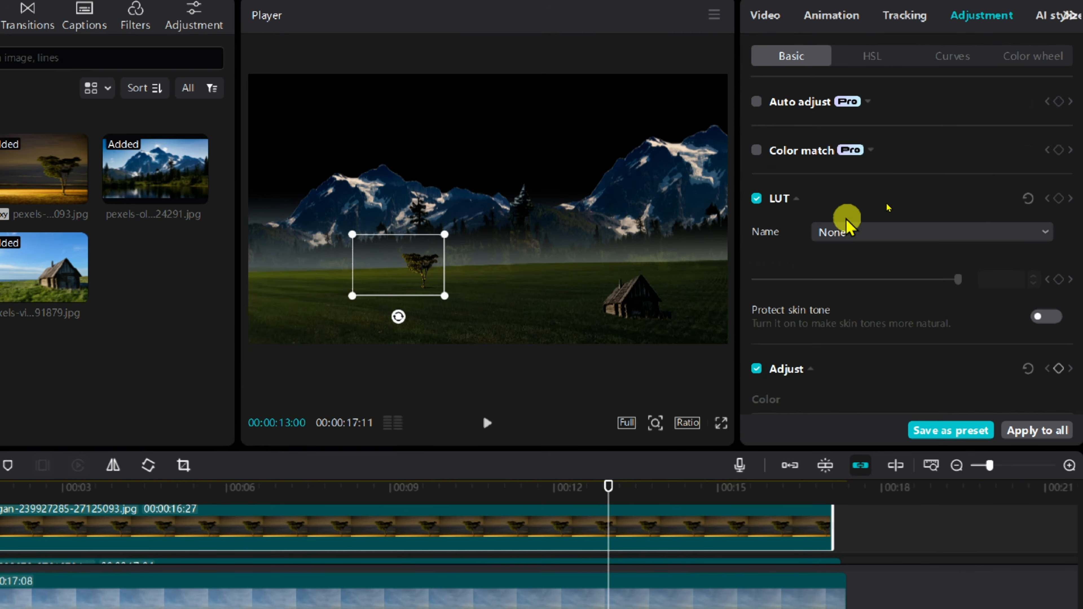
pyautogui.scroll(-5, 846, 218)
pyautogui.moveTo(856, 258); pyautogui.dragTo(866, 261)
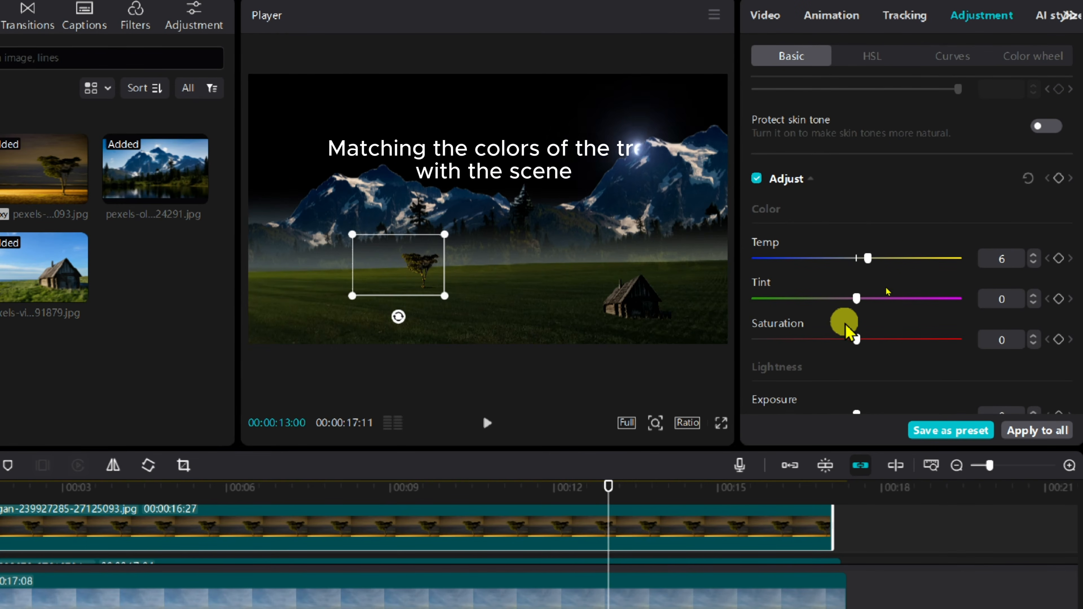
pyautogui.moveTo(848, 304); pyautogui.dragTo(844, 280)
pyautogui.scroll(-2, 847, 315)
pyautogui.scroll(-1, 851, 349)
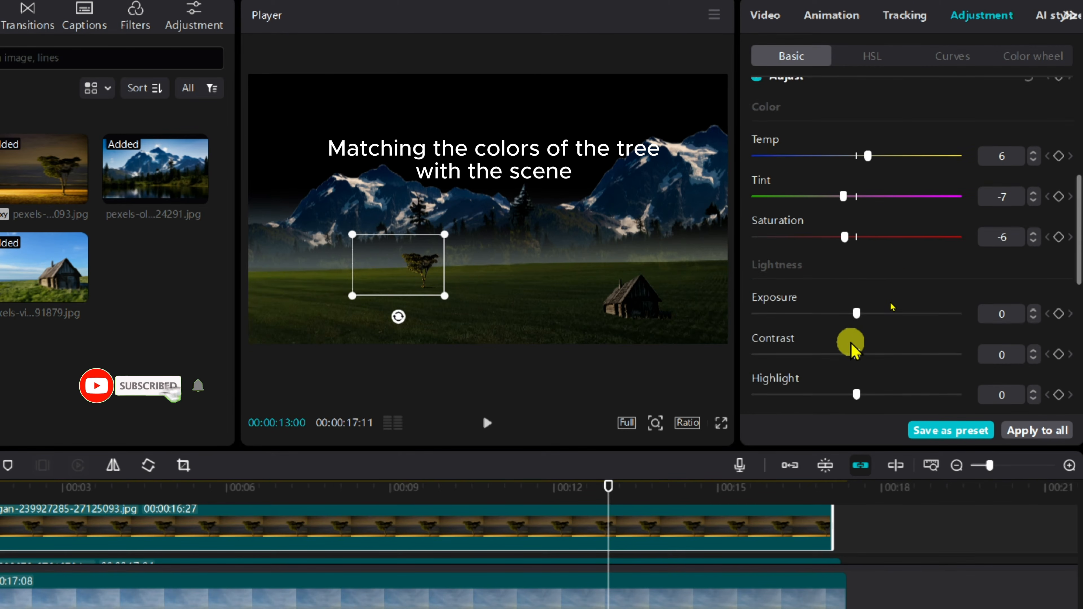
# Step: Set the tree's highlight to -7 and shadow to -5, and raise its color temperature to 11
pyautogui.scroll(-1, 851, 348)
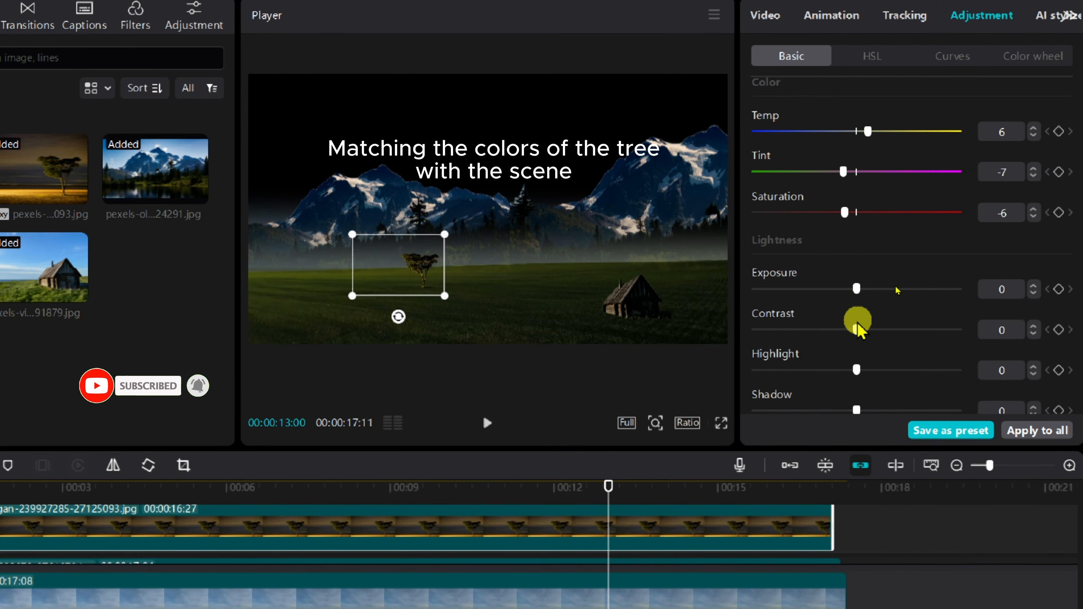
pyautogui.scroll(-2, 849, 311)
pyautogui.moveTo(856, 307); pyautogui.dragTo(842, 321)
pyautogui.scroll(-2, 847, 311)
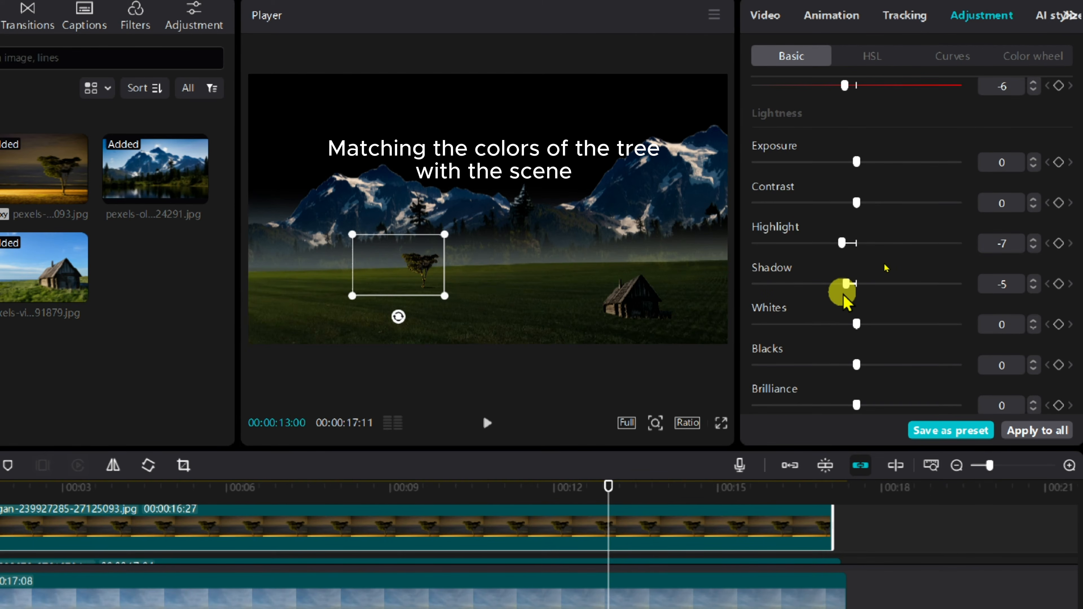
pyautogui.scroll(-2, 846, 303)
pyautogui.moveTo(857, 262); pyautogui.dragTo(888, 273)
pyautogui.scroll(10, 865, 311)
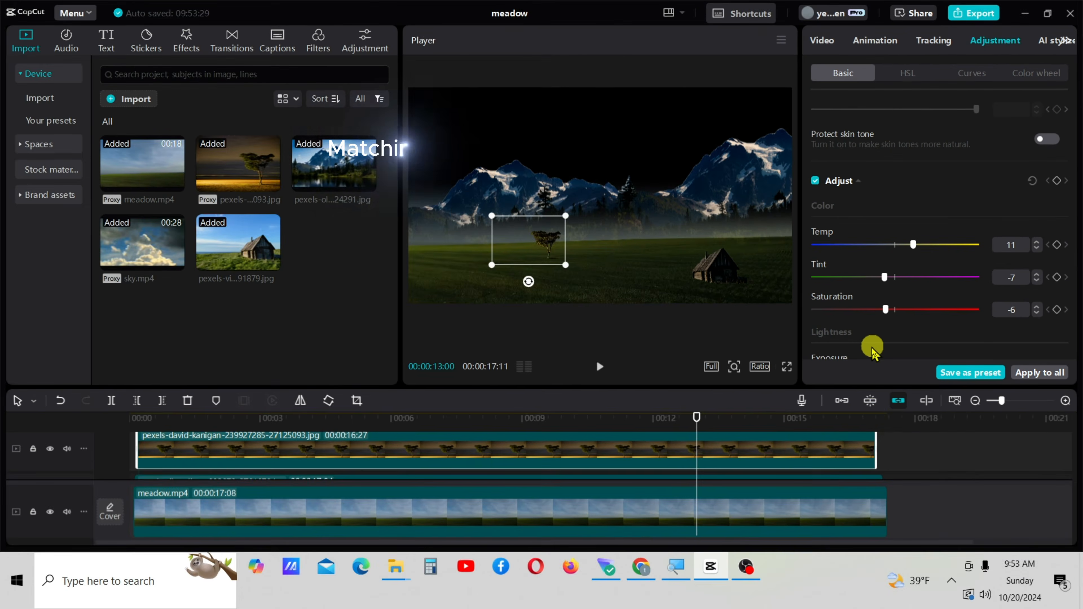
# Step: Scrub back through the timeline and play the composite to check how the tree blends with the lightning scene
pyautogui.click(858, 532)
pyautogui.moveTo(848, 532); pyautogui.dragTo(376, 521)
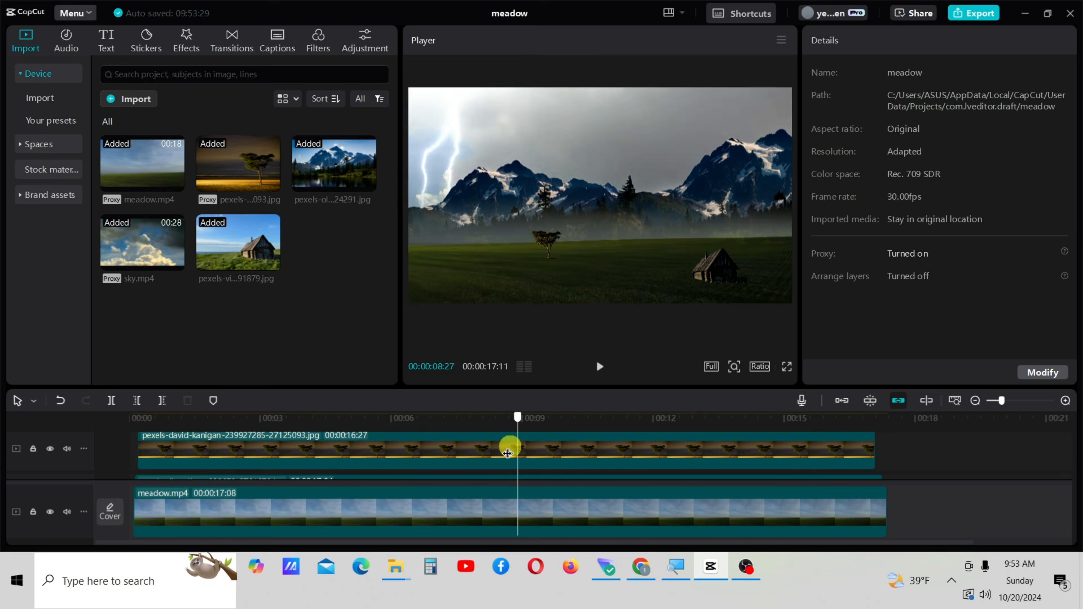
pyautogui.click(375, 522)
pyautogui.moveTo(884, 422); pyautogui.dragTo(456, 469)
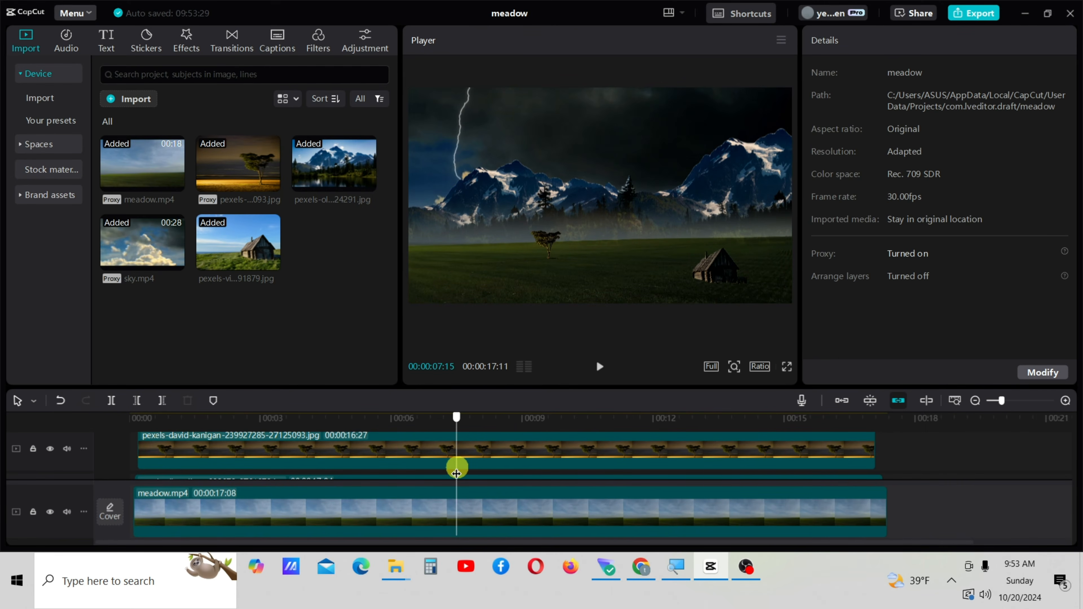
pyautogui.click(599, 366)
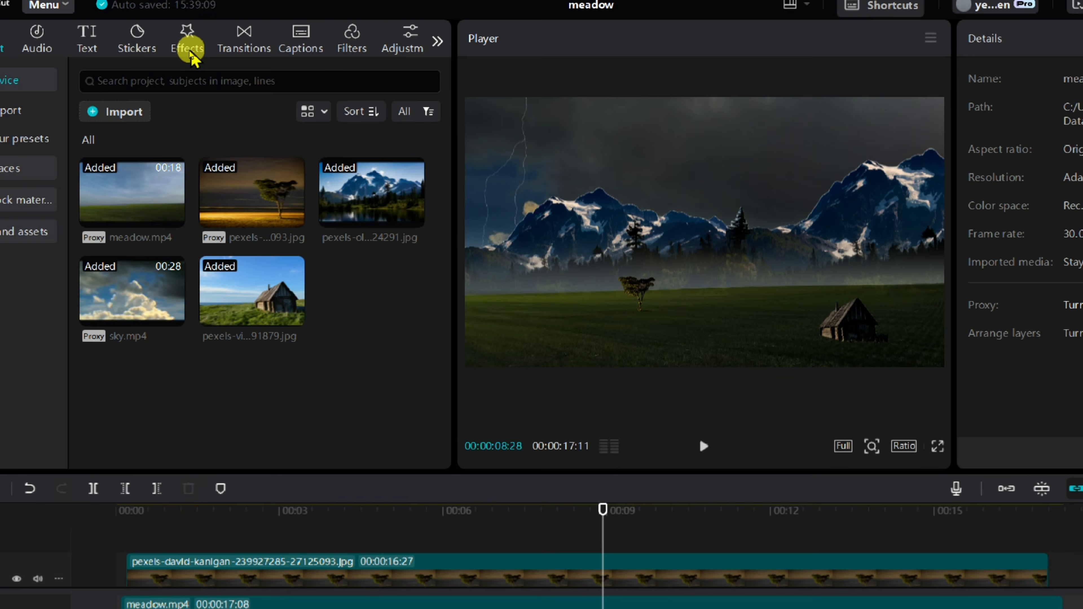
# Step: Add the Mist video effect above the tree and extend it over the full length of the tree clip
pyautogui.click(187, 42)
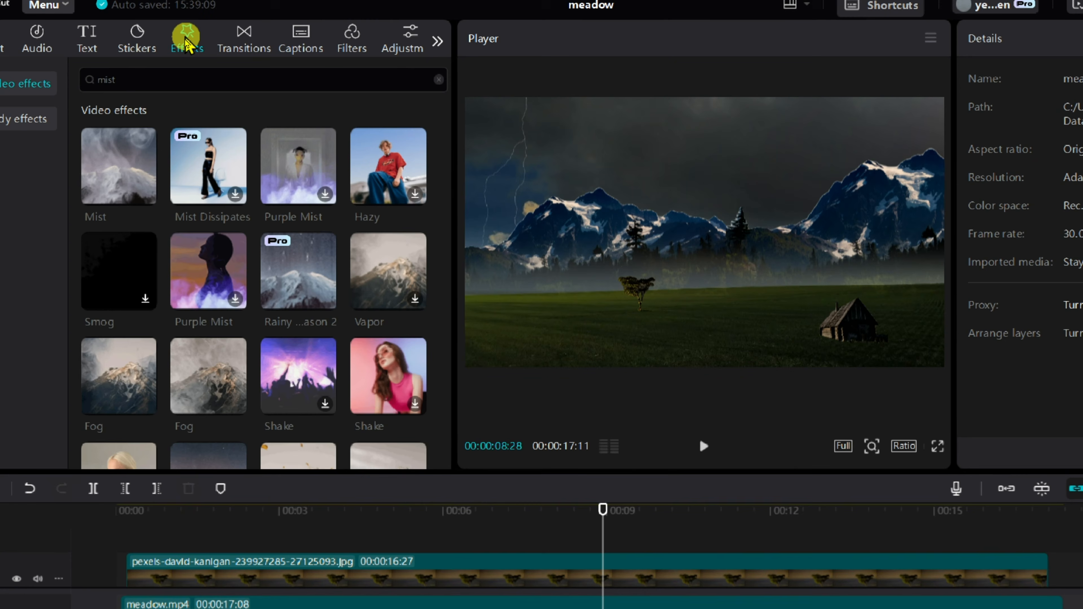
pyautogui.click(164, 71)
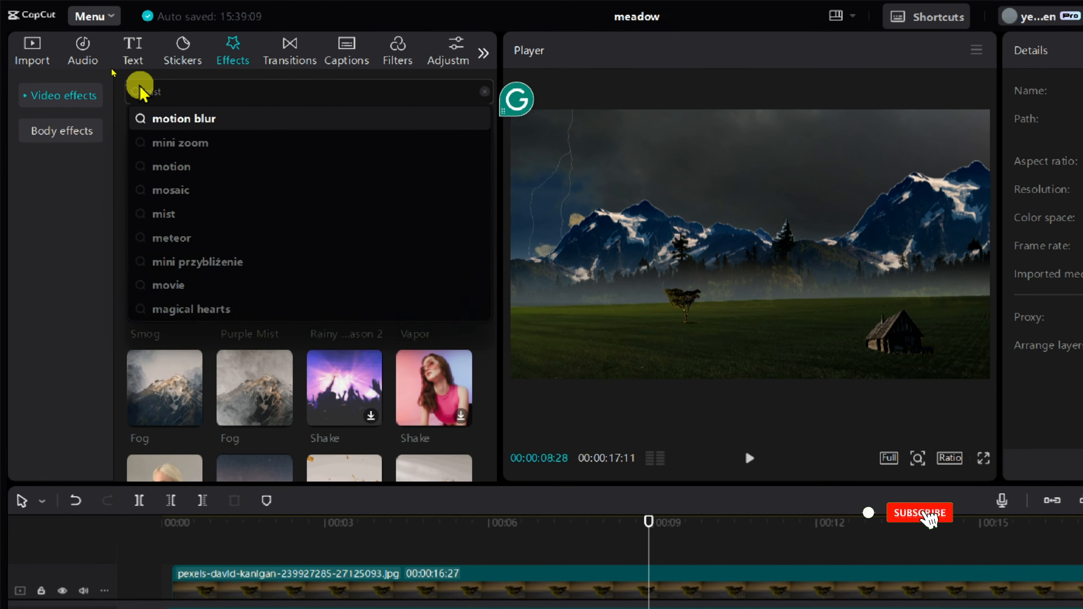
pyautogui.click(332, 75)
pyautogui.click(171, 170)
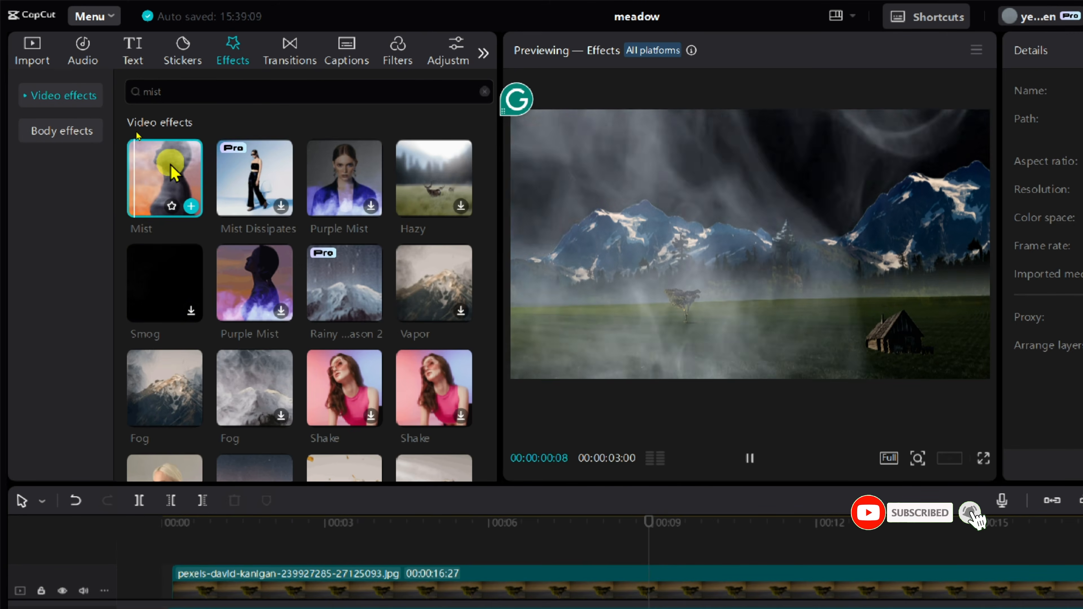
pyautogui.click(191, 207)
pyautogui.moveTo(648, 575); pyautogui.dragTo(171, 576)
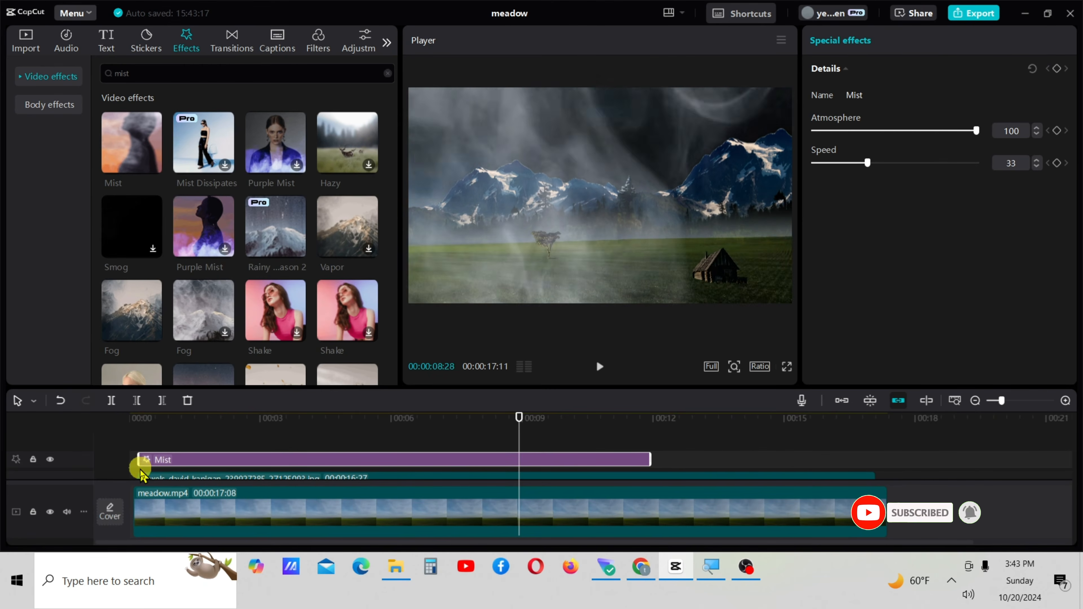
pyautogui.moveTo(815, 575); pyautogui.dragTo(1046, 602)
pyautogui.moveTo(836, 482); pyautogui.dragTo(871, 486)
# Step: Set the Mist effect's atmosphere to 18 and speed to 31, playing the scene to judge the result
pyautogui.moveTo(502, 426); pyautogui.dragTo(499, 427)
pyautogui.moveTo(976, 131); pyautogui.dragTo(841, 131)
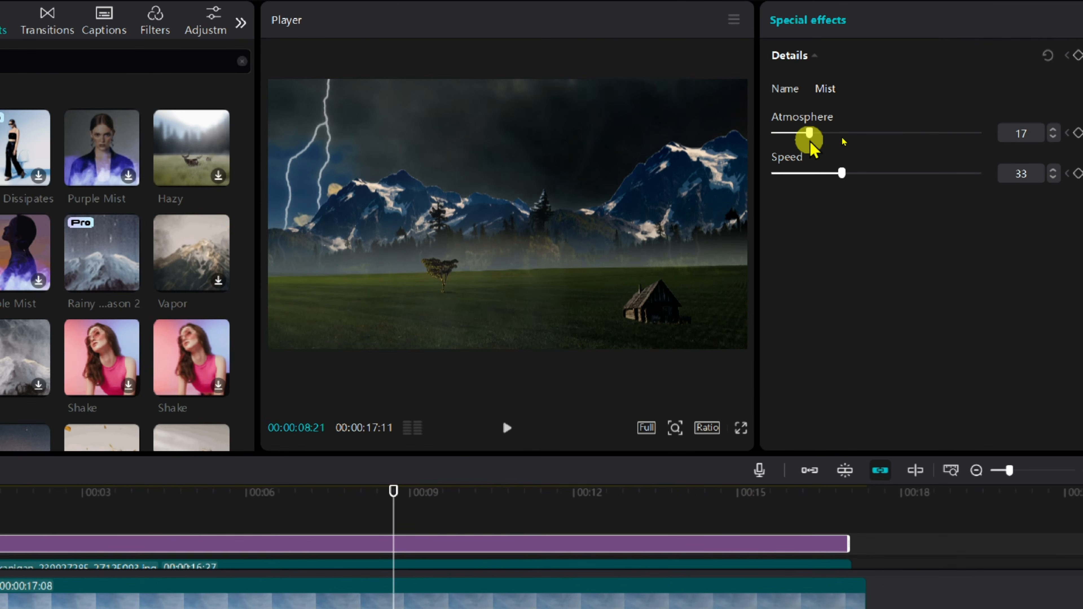
pyautogui.click(507, 428)
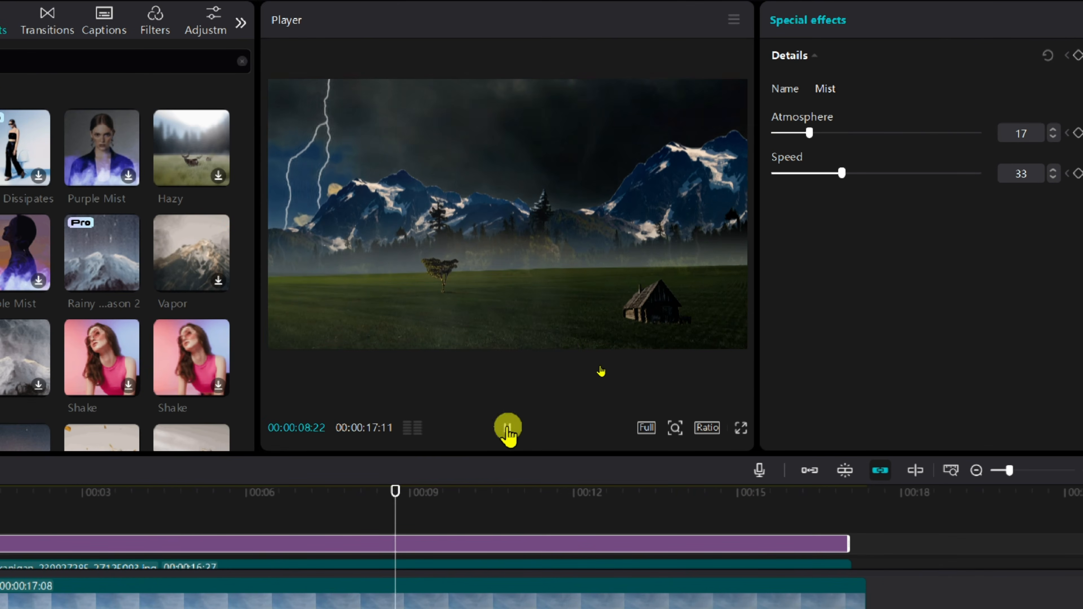
pyautogui.moveTo(829, 179); pyautogui.dragTo(837, 180)
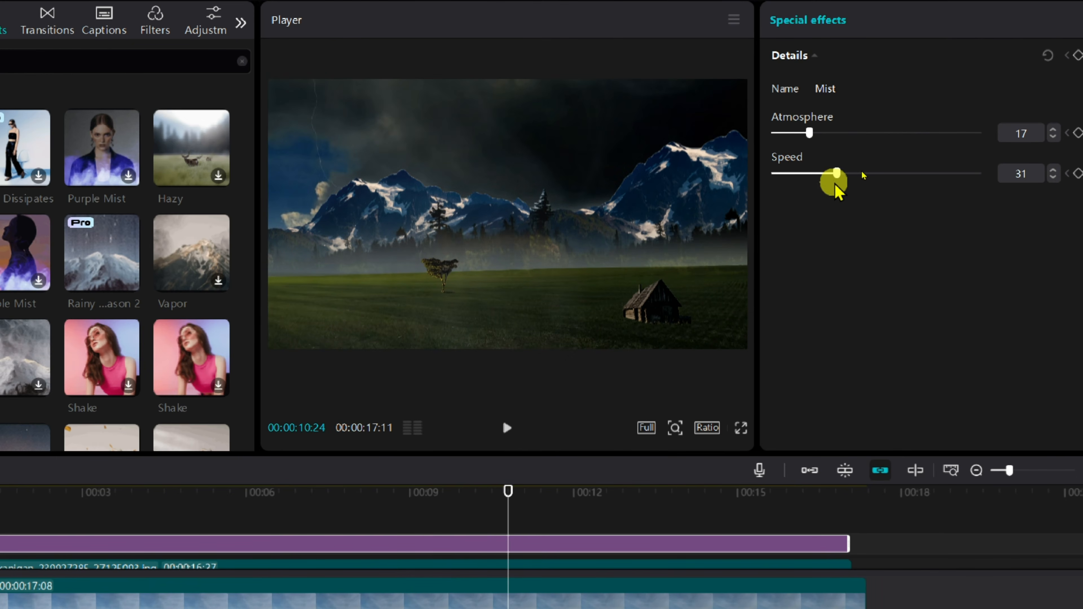
pyautogui.click(506, 428)
pyautogui.click(506, 428)
pyautogui.click(1051, 131)
pyautogui.click(504, 429)
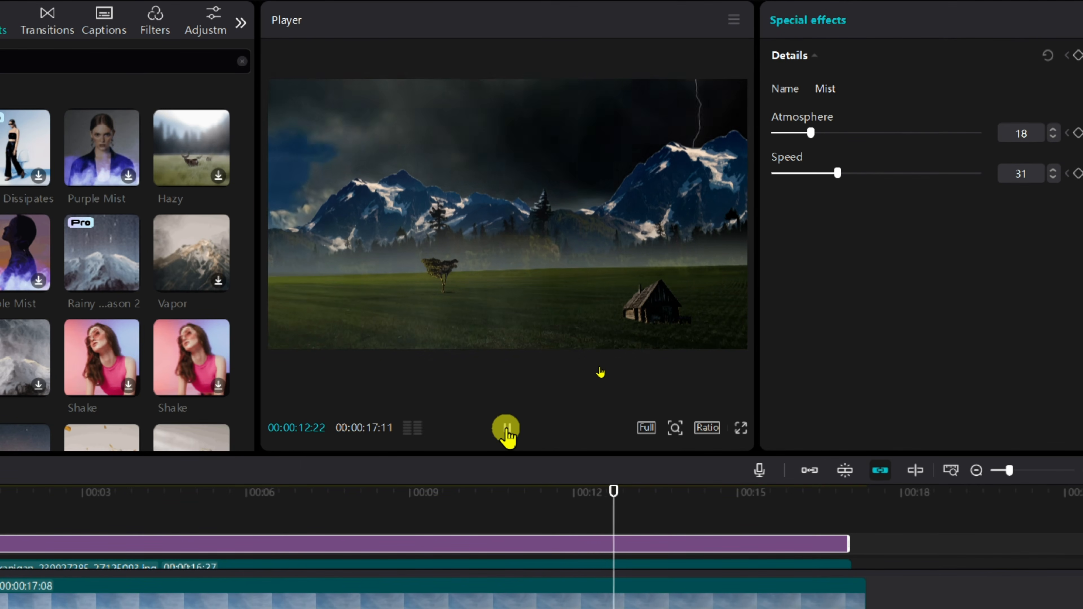
pyautogui.click(1077, 56)
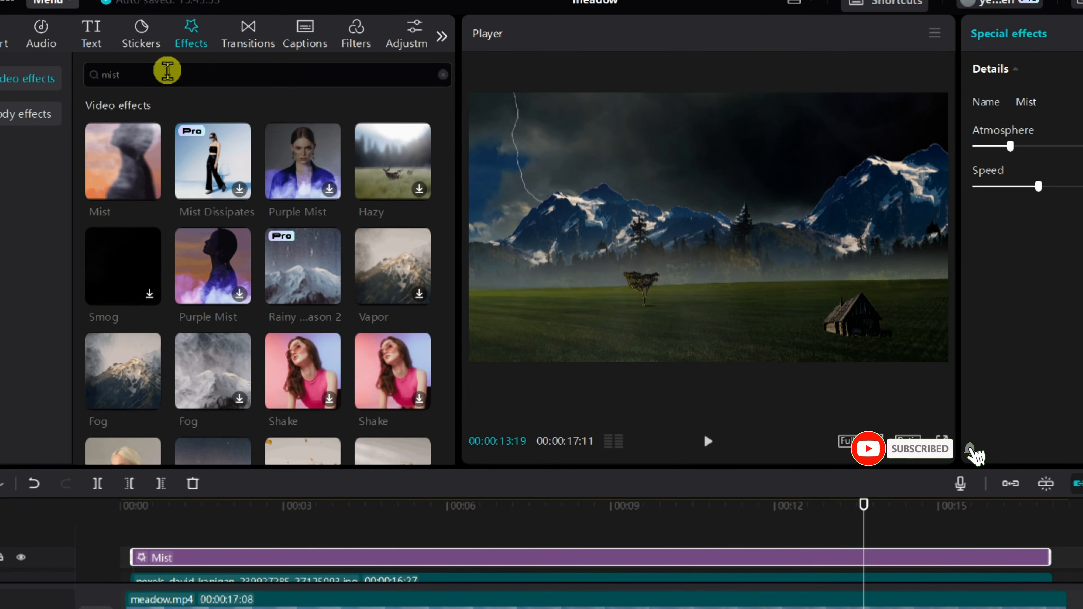
# Step: Search the effects for "fog", add the second Fog effect and extend it over the same length as the Mist
pyautogui.moveTo(166, 70); pyautogui.dragTo(77, 73)
pyautogui.write('fog')
pyautogui.press('Return')
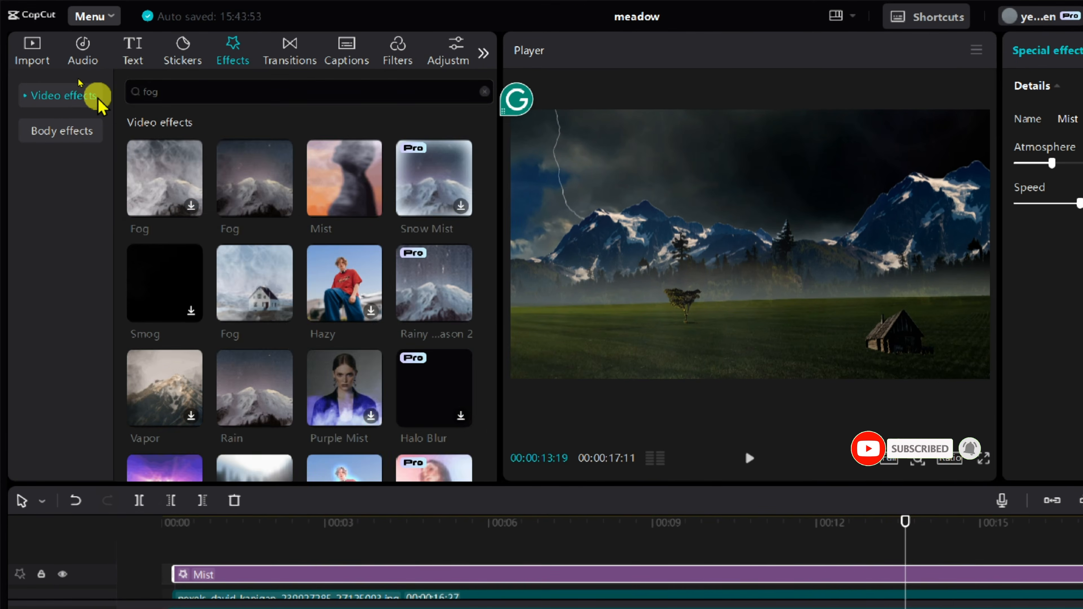
pyautogui.click(256, 183)
pyautogui.click(280, 203)
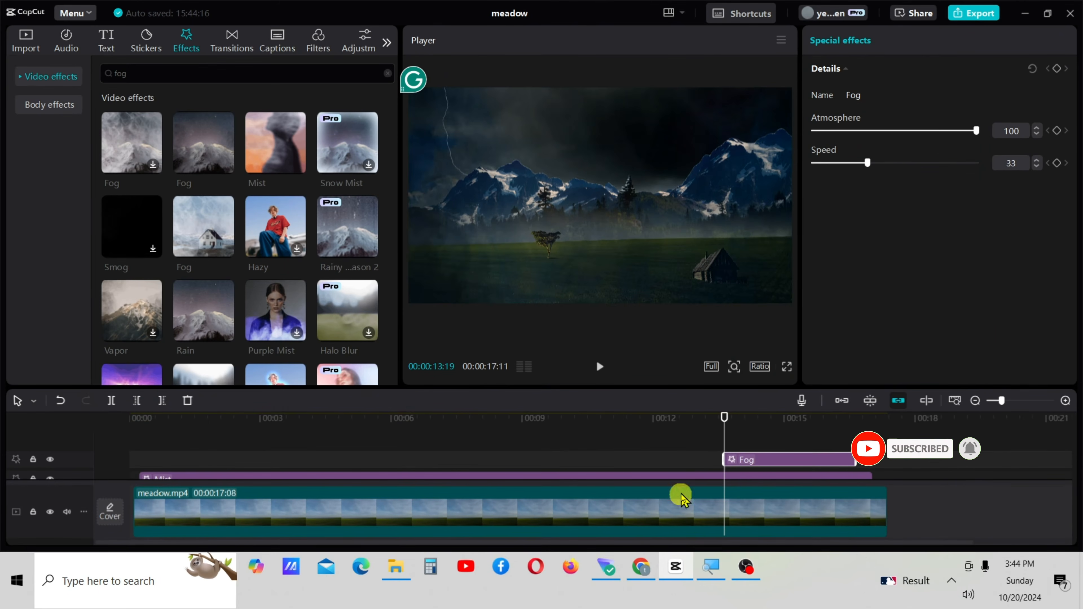
pyautogui.moveTo(724, 460); pyautogui.dragTo(139, 460)
pyautogui.moveTo(855, 459); pyautogui.dragTo(876, 459)
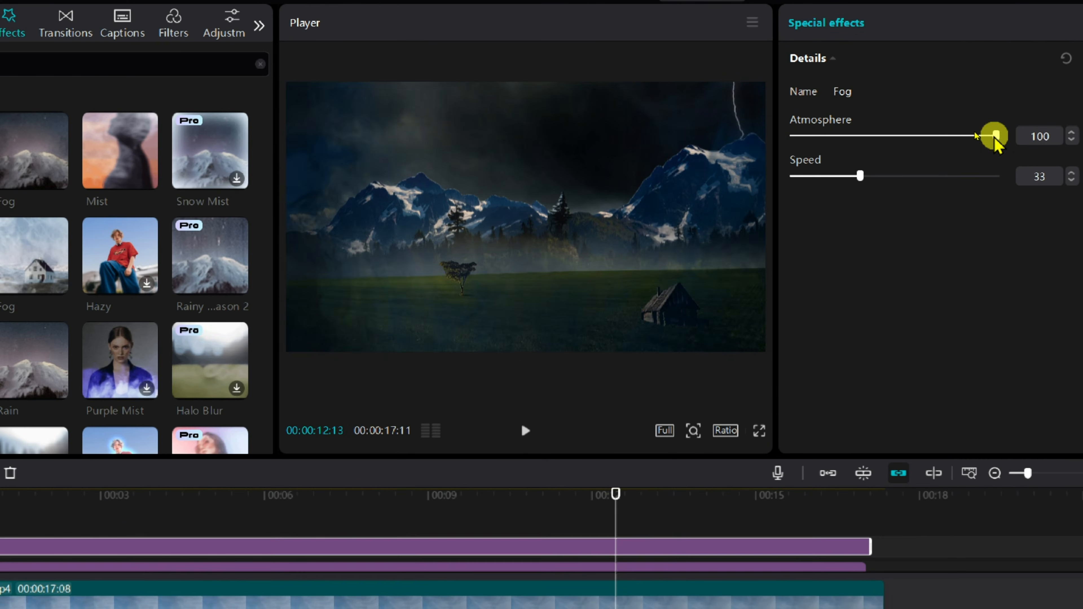
# Step: Set the Fog effect's atmosphere to 20 and speed to 32, and play the composite from an earlier point to check it
pyautogui.moveTo(976, 131); pyautogui.dragTo(824, 152)
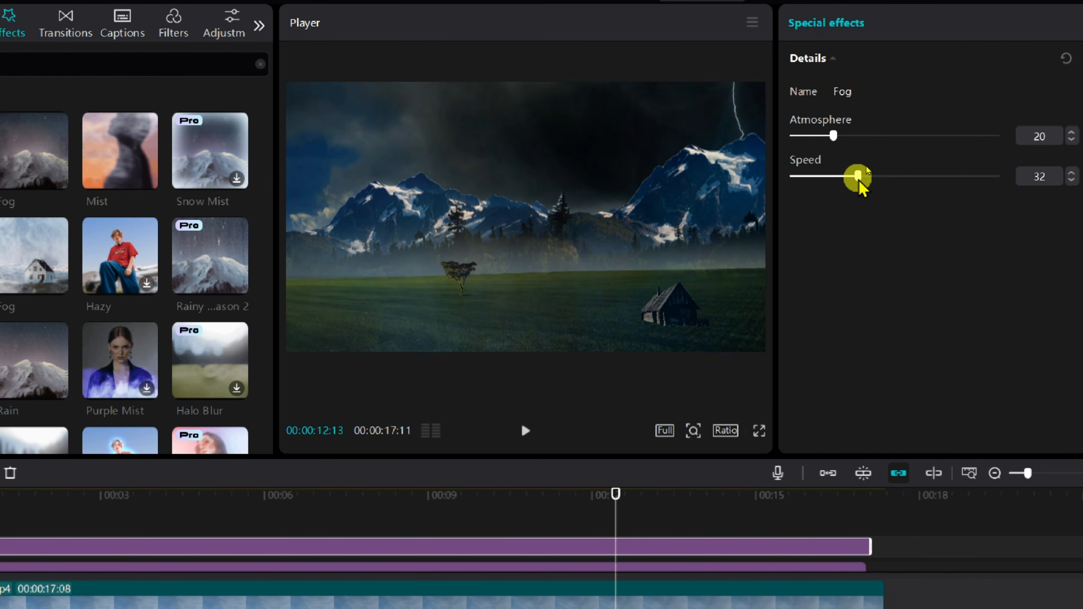
pyautogui.click(524, 429)
pyautogui.moveTo(528, 491); pyautogui.dragTo(182, 491)
pyautogui.click(524, 429)
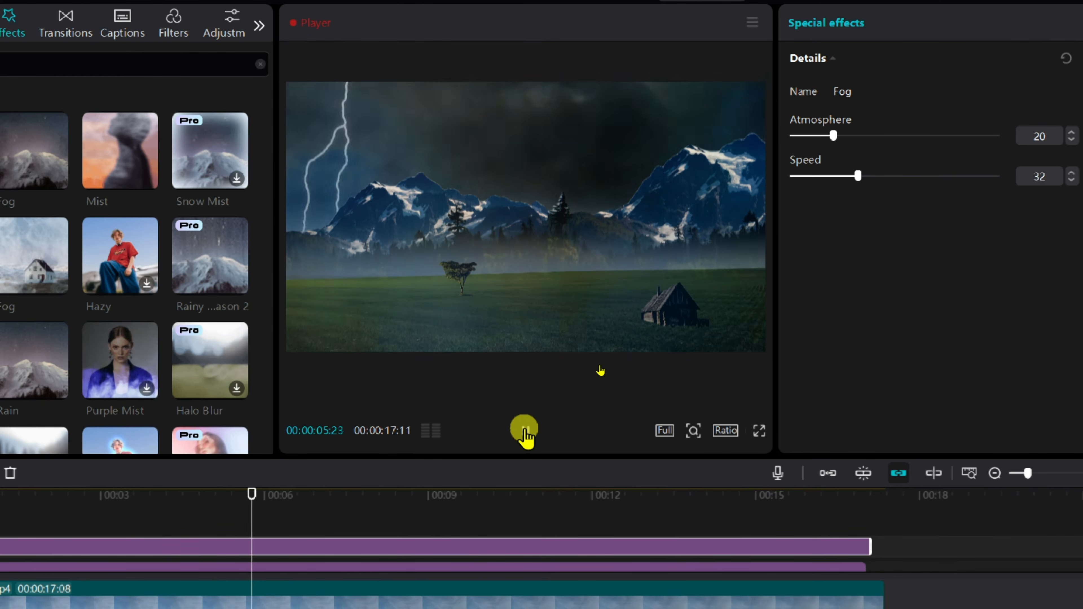
pyautogui.click(524, 430)
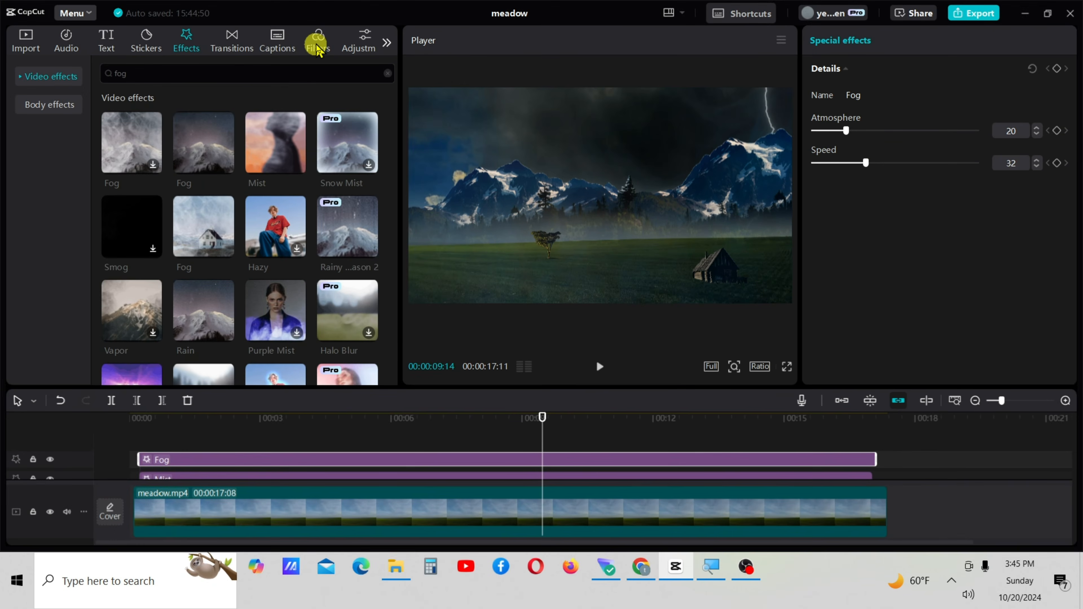
# Step: Search the filters for "blue grey", add the Blue Grey filter and extend it over the full length of the composite
pyautogui.click(317, 45)
pyautogui.click(150, 78)
pyautogui.write('bl')
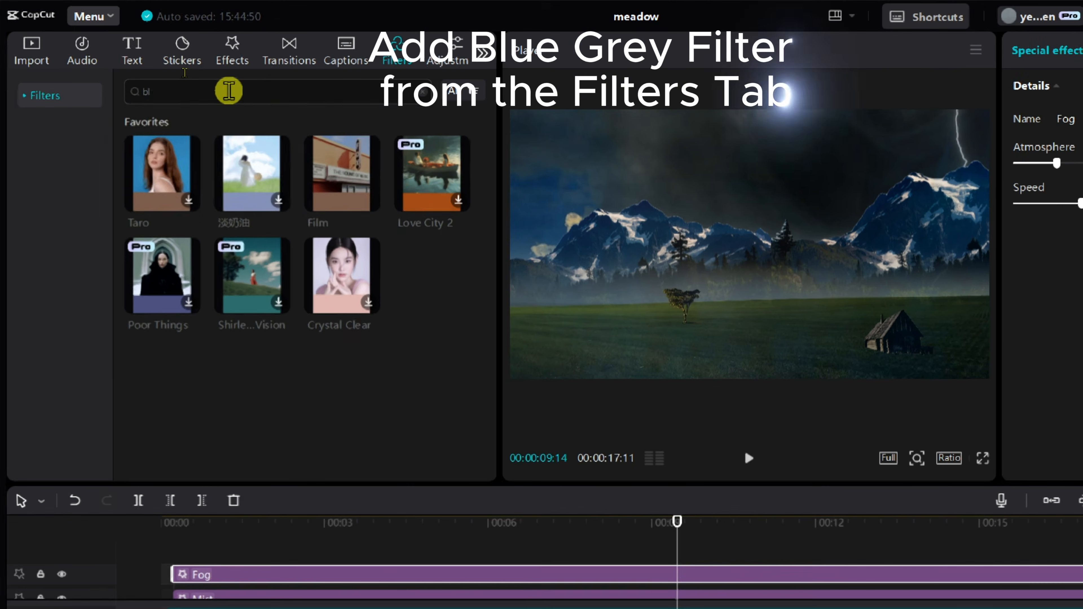
pyautogui.write('ue grey')
pyautogui.press('Return')
pyautogui.click(164, 143)
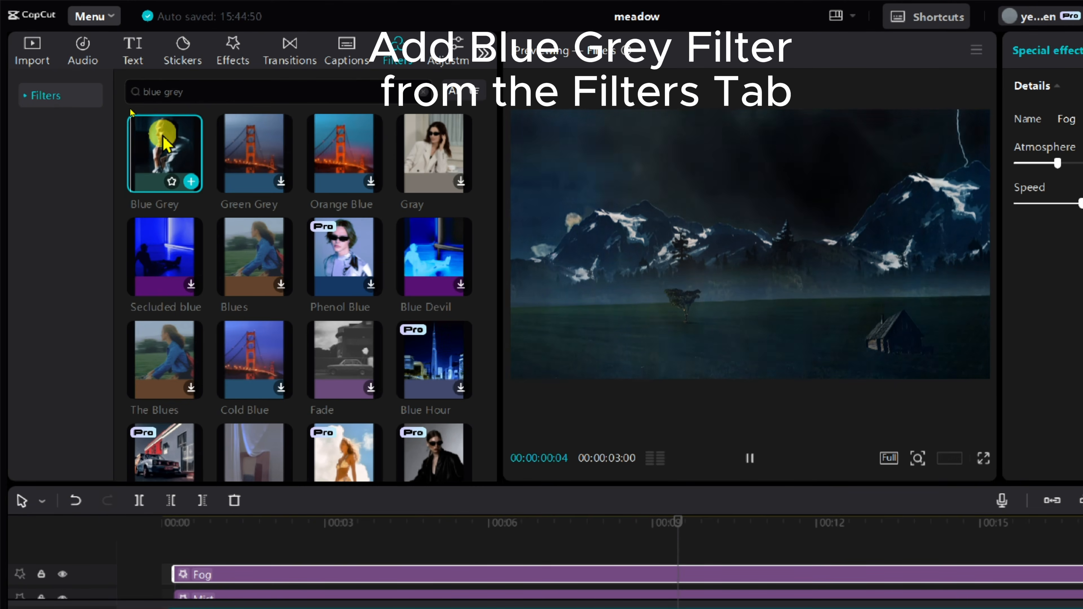
pyautogui.click(191, 182)
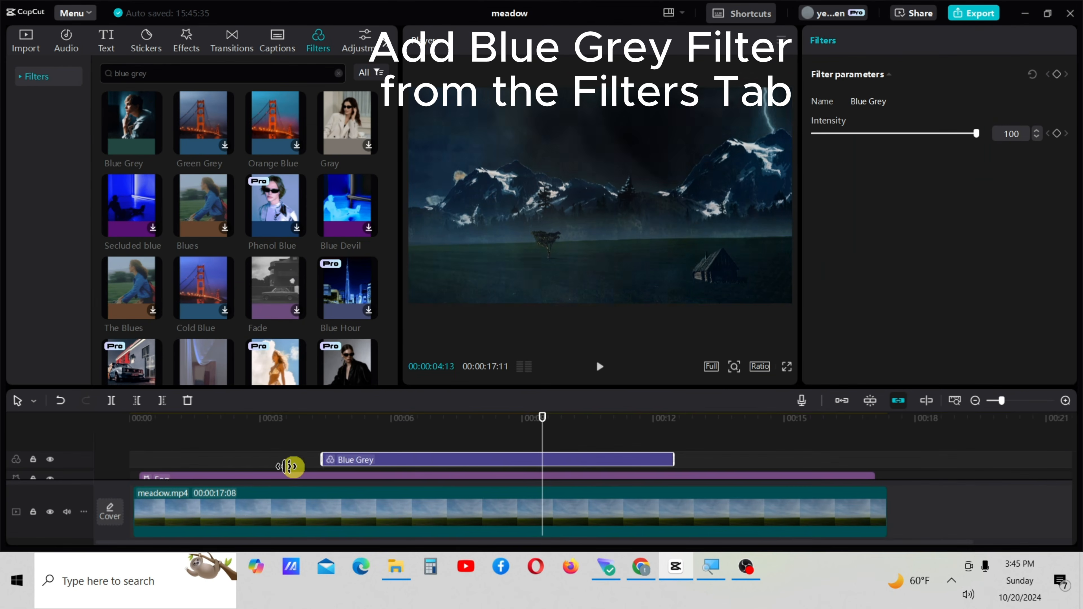
pyautogui.moveTo(290, 466); pyautogui.dragTo(137, 473)
pyautogui.moveTo(674, 459); pyautogui.dragTo(879, 461)
# Step: Set the Blue Grey filter's intensity to 30, playing the scene around the nine-second mark to judge the grade
pyautogui.moveTo(535, 422); pyautogui.dragTo(525, 427)
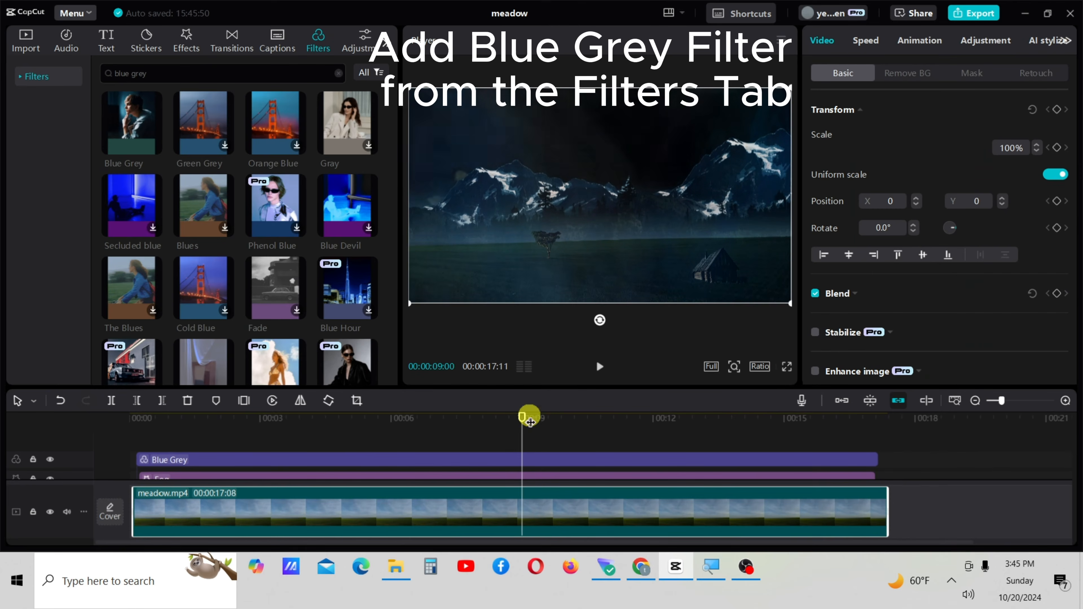
pyautogui.click(598, 367)
pyautogui.click(599, 367)
pyautogui.click(609, 459)
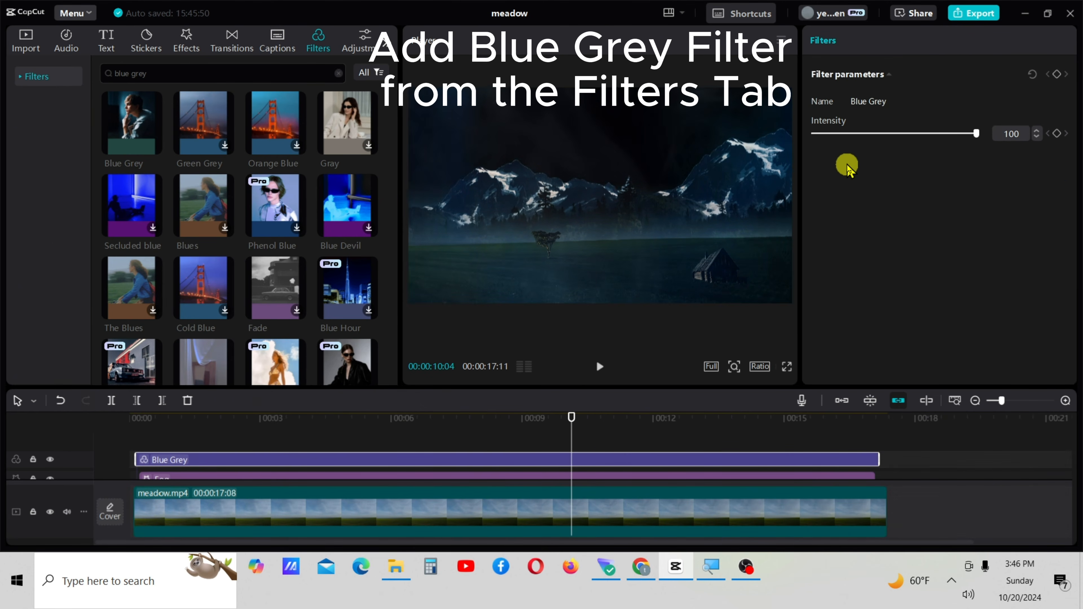
pyautogui.moveTo(993, 137); pyautogui.dragTo(867, 158)
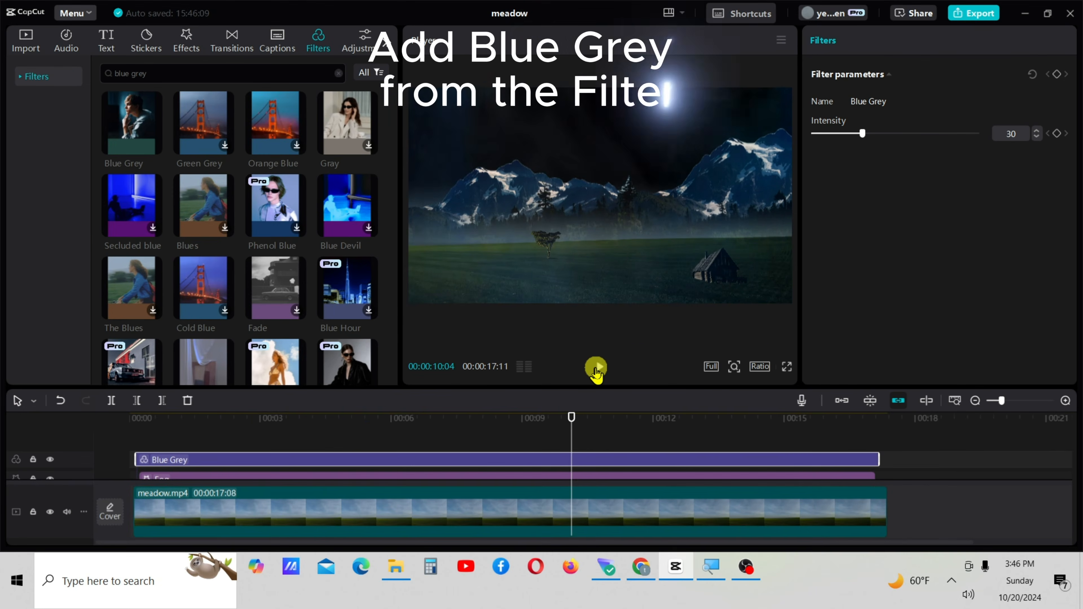
pyautogui.click(537, 421)
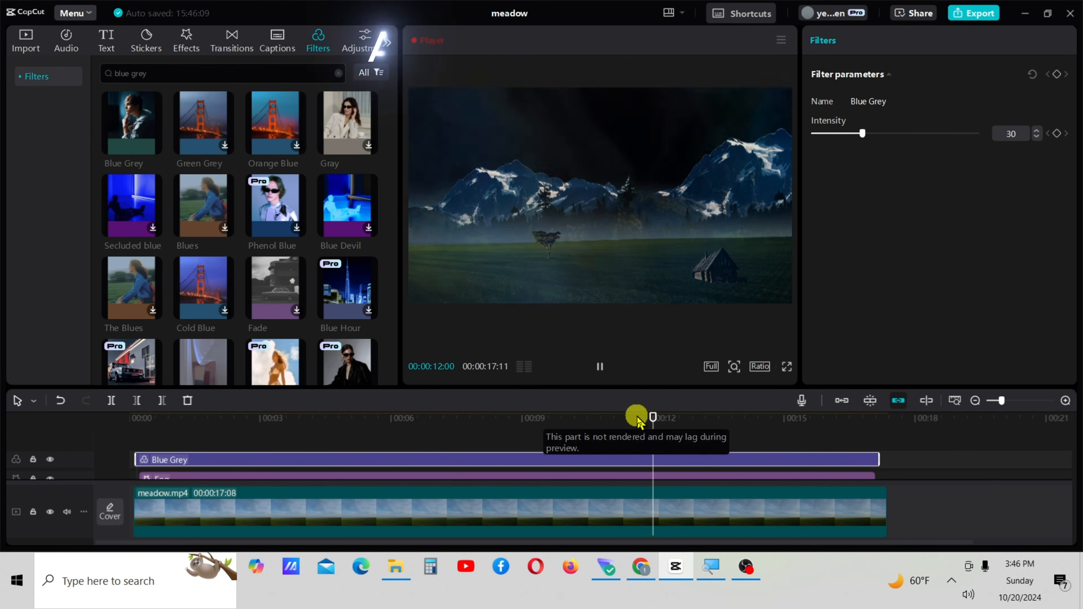
pyautogui.click(536, 422)
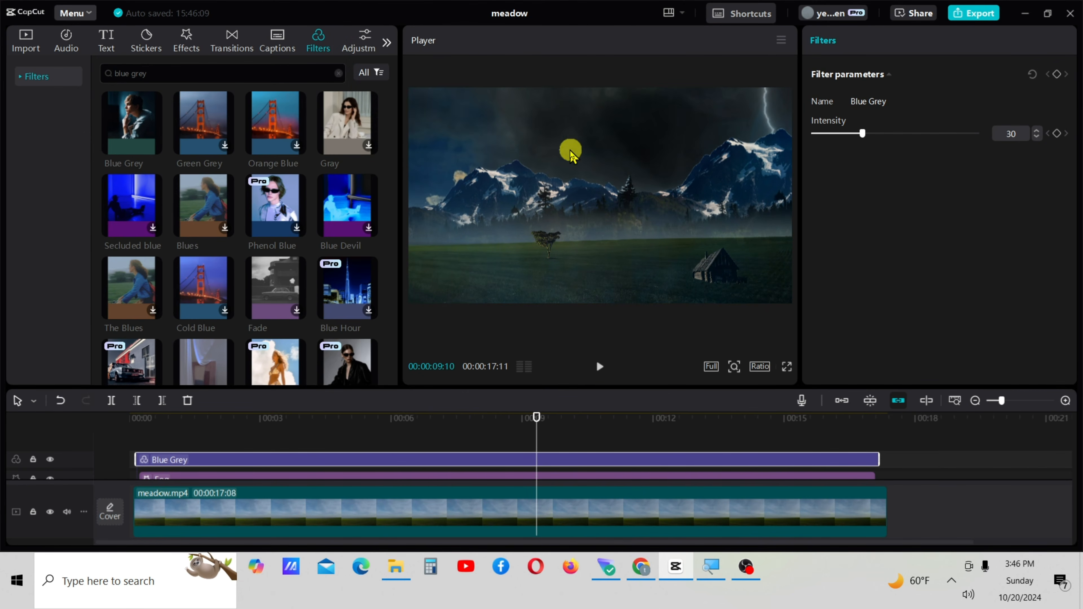
# Step: Add the LUT Cinematic V1 - LOG (38).cube as an adjustment layer and extend it over the full length of the composite
pyautogui.click(366, 46)
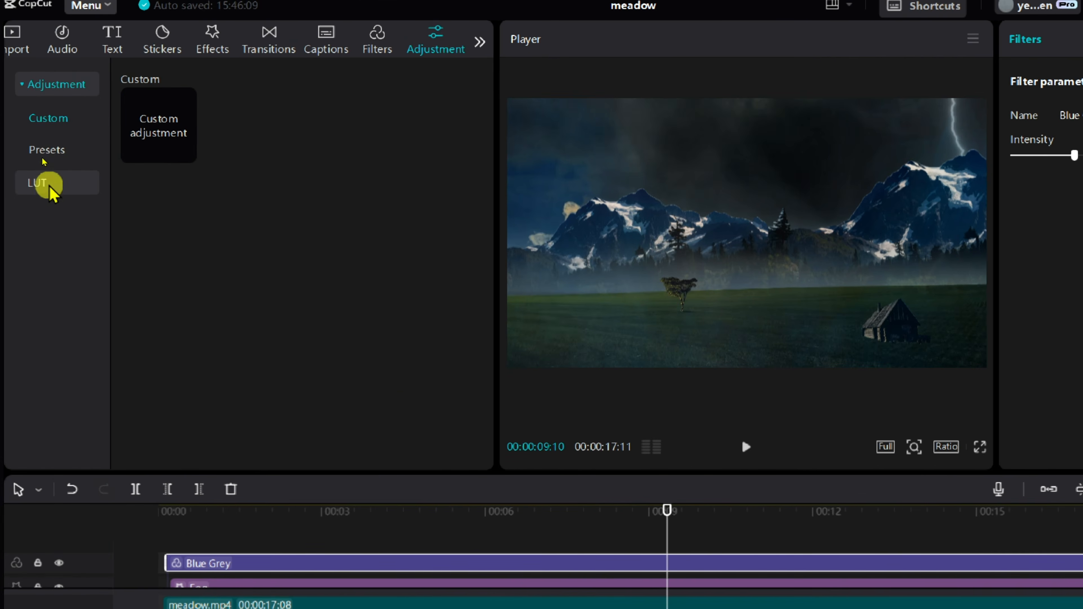
pyautogui.click(45, 184)
pyautogui.scroll(-5, 452, 230)
pyautogui.scroll(-3, 452, 205)
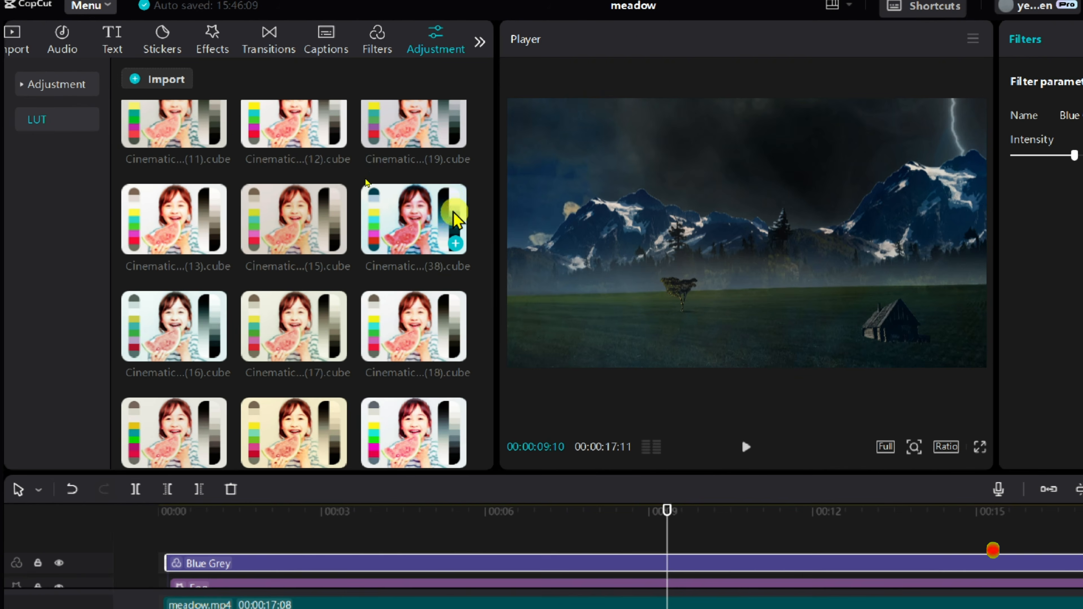
pyautogui.click(445, 241)
pyautogui.click(456, 243)
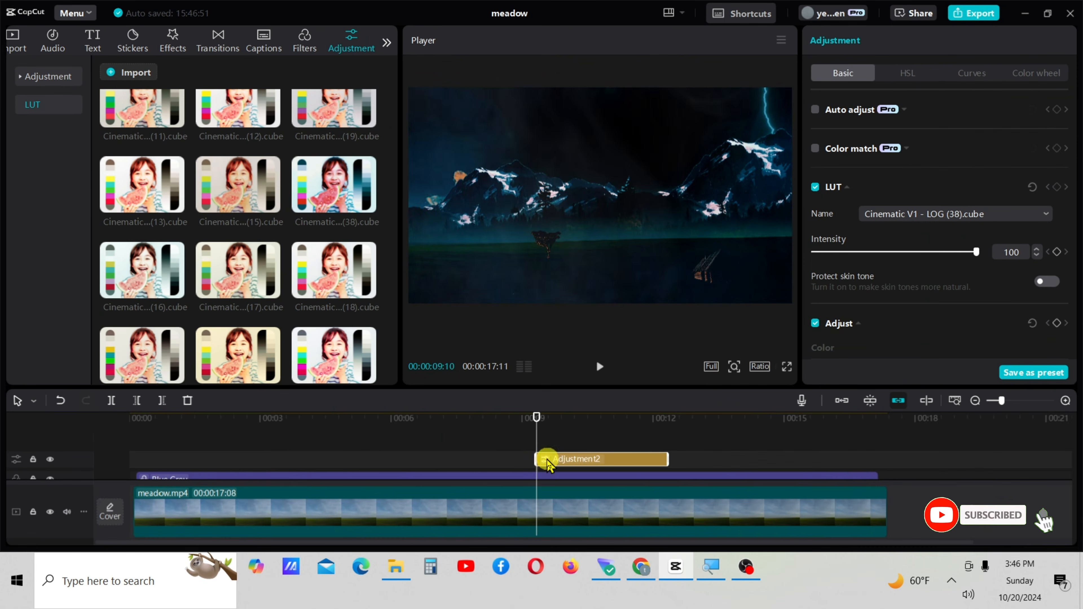
pyautogui.moveTo(668, 562); pyautogui.dragTo(168, 562)
pyautogui.moveTo(833, 562); pyautogui.dragTo(1082, 588)
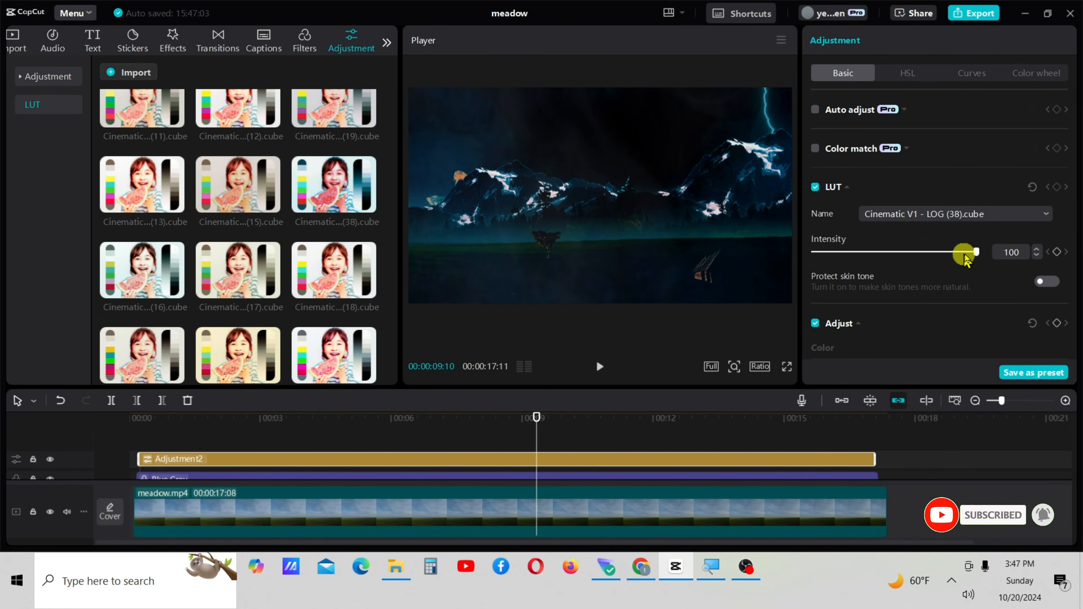
# Step: Set the LUT's intensity to 35 and play the scene from an earlier point to check the look
pyautogui.moveTo(970, 252); pyautogui.dragTo(846, 261)
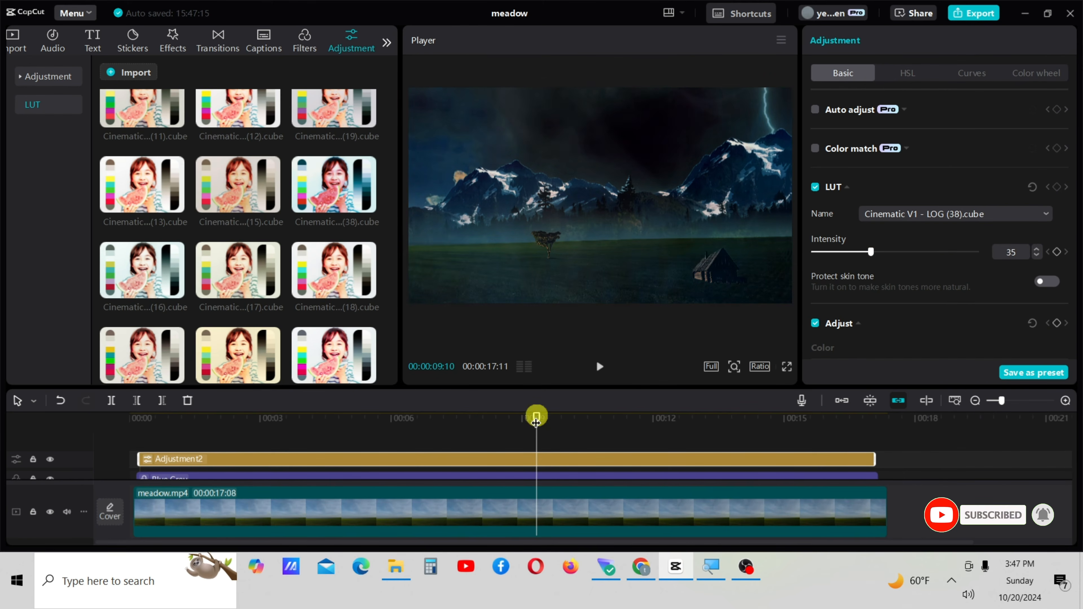
pyautogui.moveTo(536, 420); pyautogui.dragTo(252, 418)
pyautogui.click(599, 366)
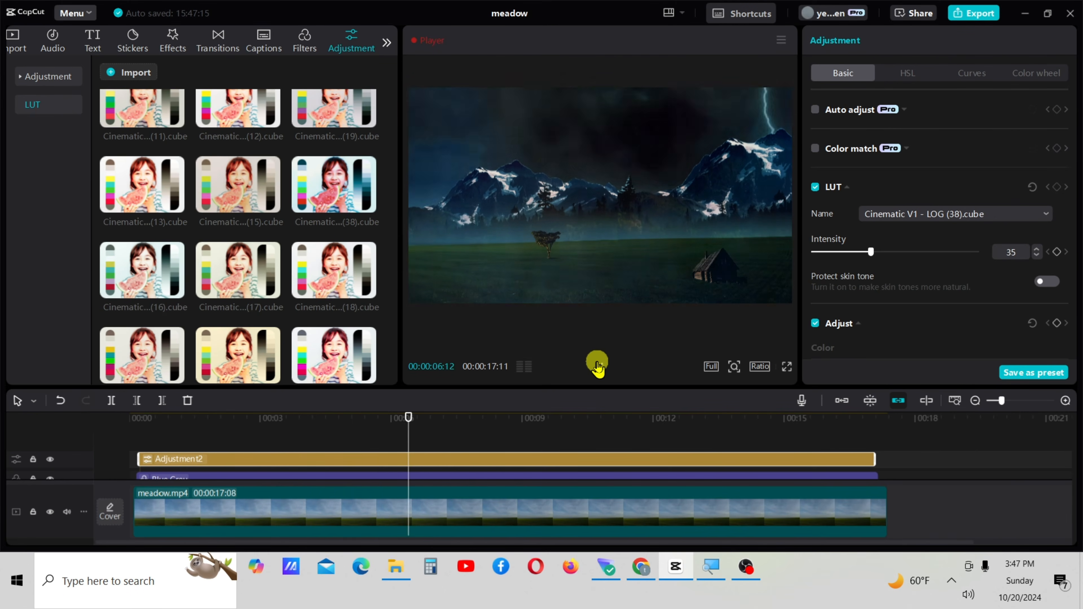
pyautogui.click(599, 367)
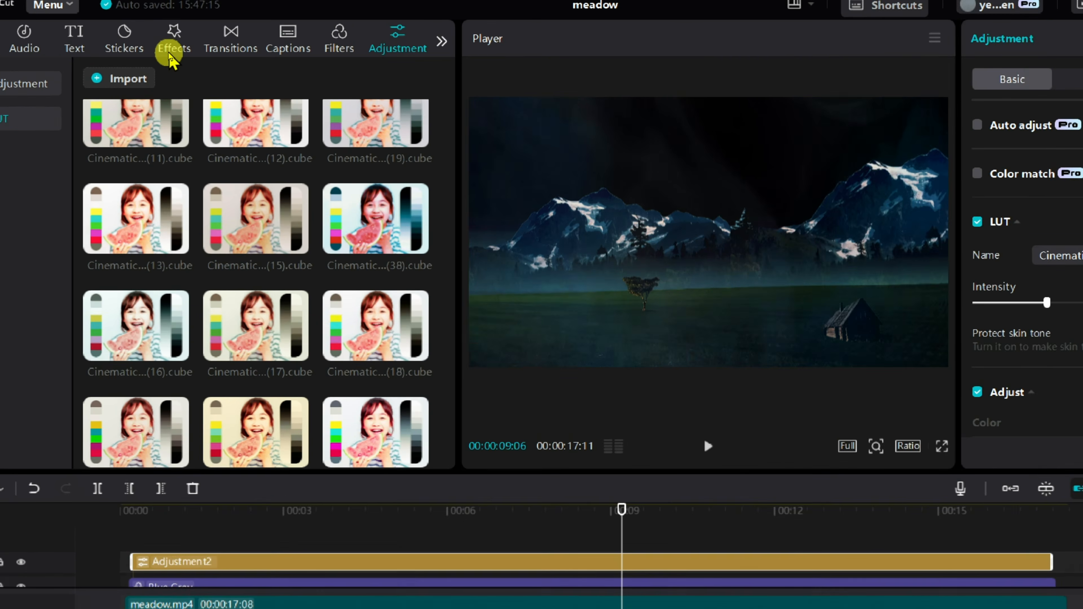
# Step: Search the video effects for "rain", add the Rain effect and extend it over the same length as the adjustment layer
pyautogui.click(172, 47)
pyautogui.click(109, 76)
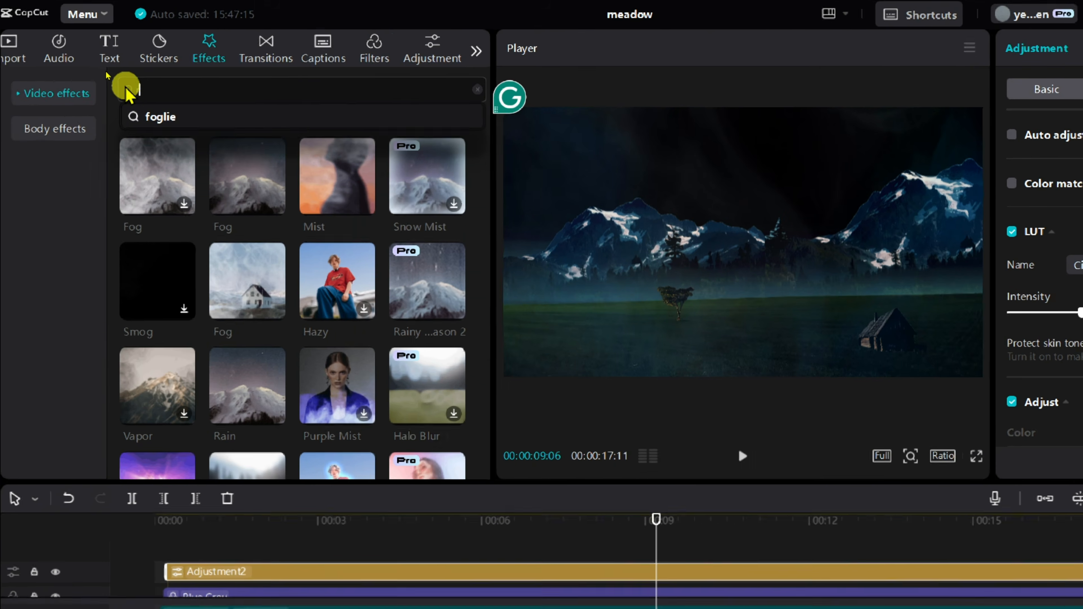
pyautogui.write('grain')
pyautogui.press('Return')
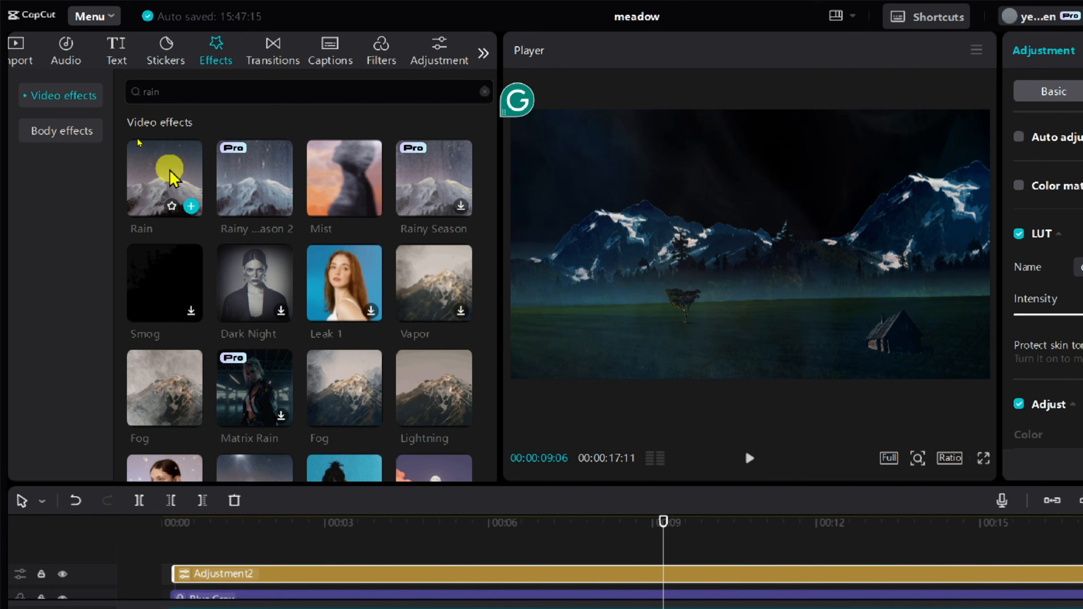
pyautogui.click(164, 173)
pyautogui.click(191, 207)
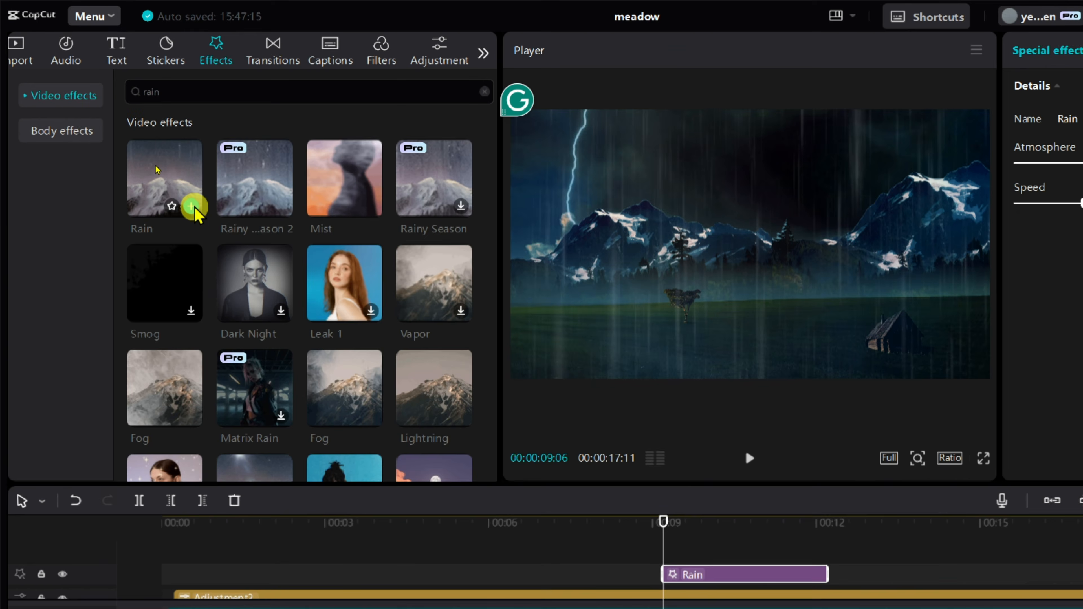
pyautogui.moveTo(532, 455); pyautogui.dragTo(143, 460)
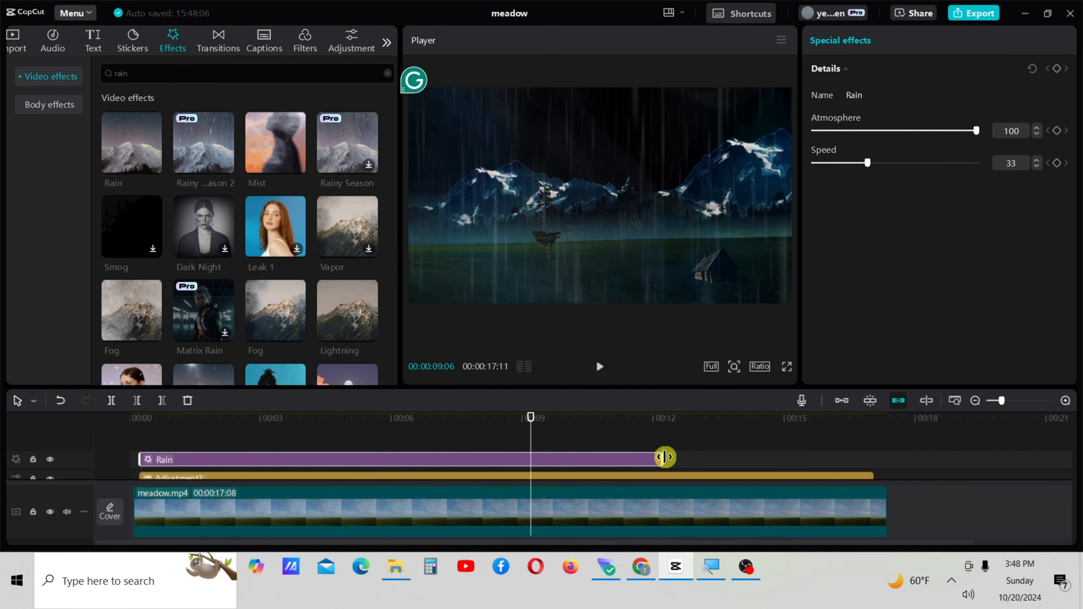
pyautogui.moveTo(663, 455); pyautogui.dragTo(875, 459)
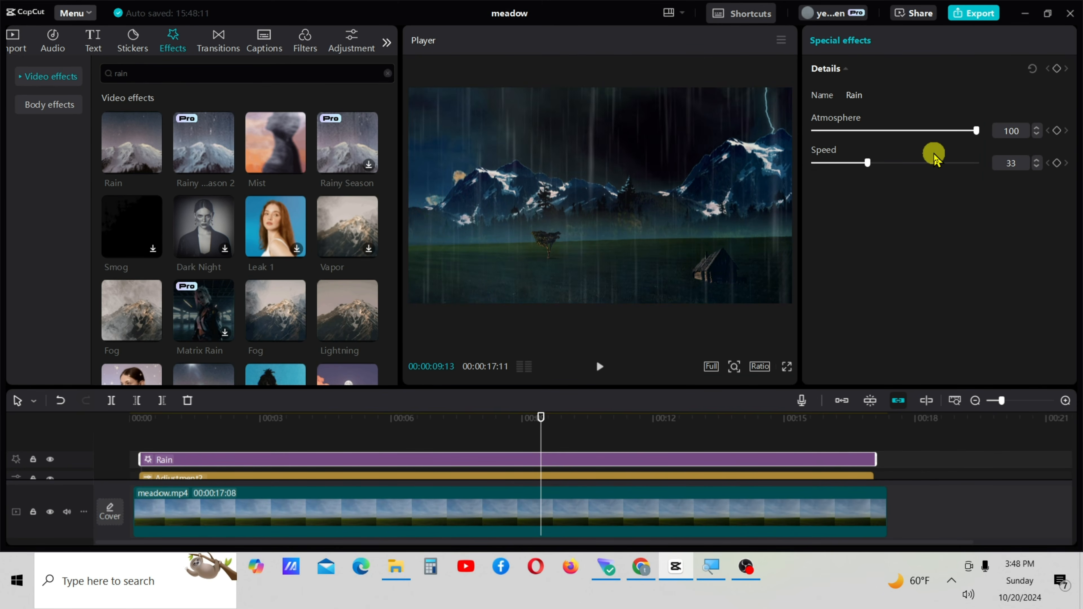
# Step: Set the Rain effect's atmosphere to 18 and speed to 18, and play the scene to check it
pyautogui.moveTo(977, 131); pyautogui.dragTo(842, 132)
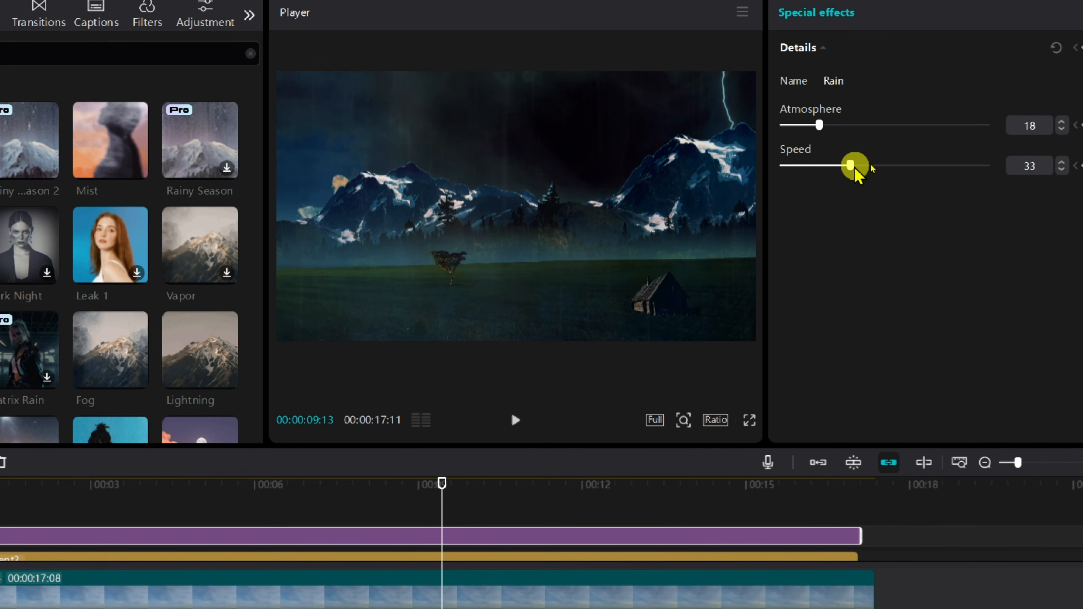
pyautogui.moveTo(827, 178); pyautogui.dragTo(819, 178)
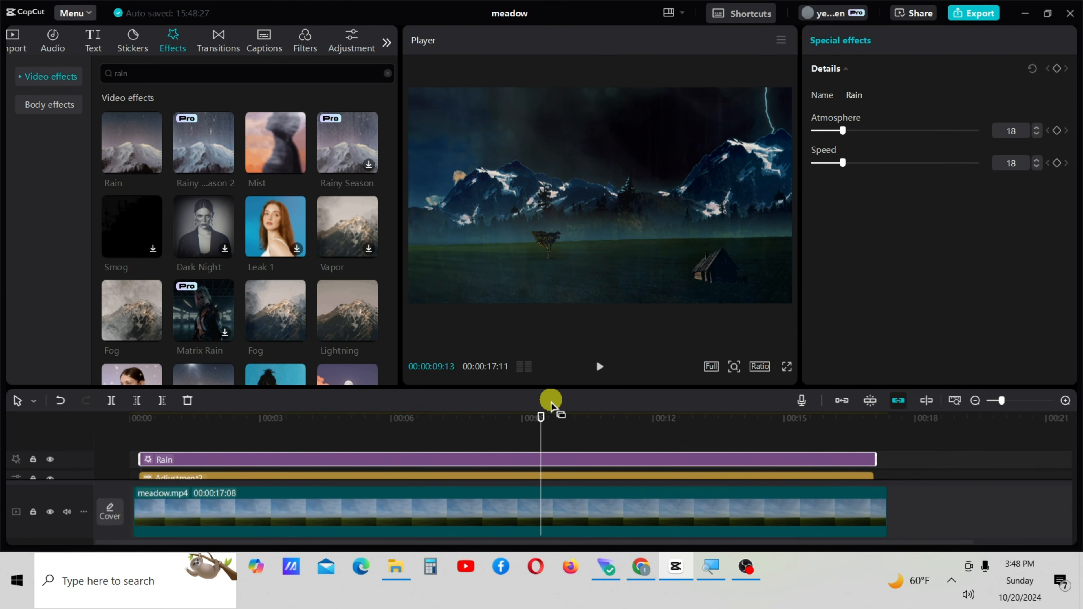
pyautogui.click(598, 367)
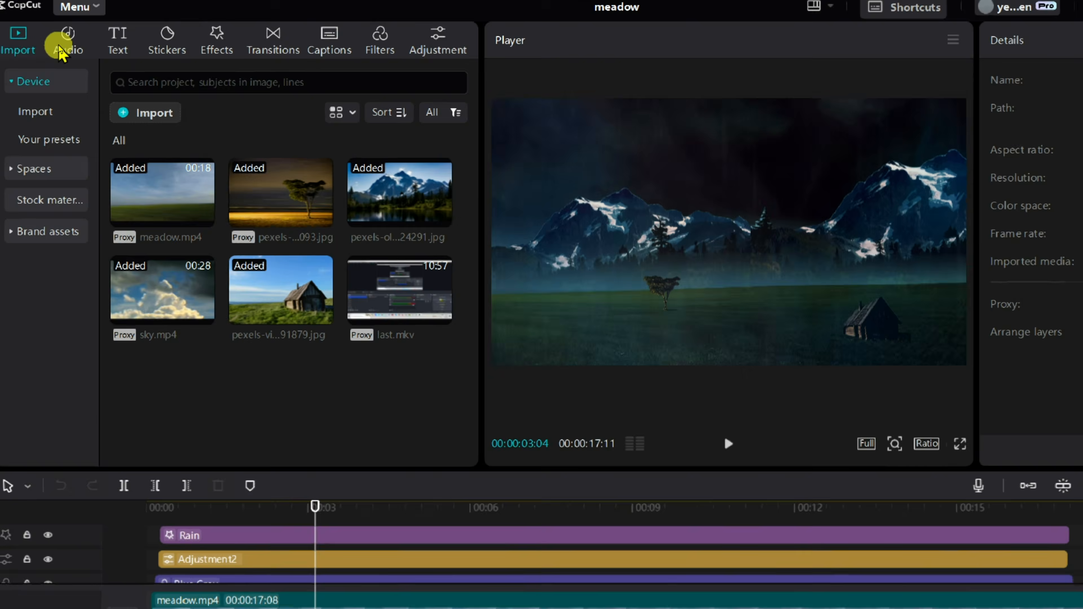
# Step: Search the audio library for "thunder and rain", add the 30-second Thunder and rain track and move it to the timeline's start
pyautogui.click(58, 41)
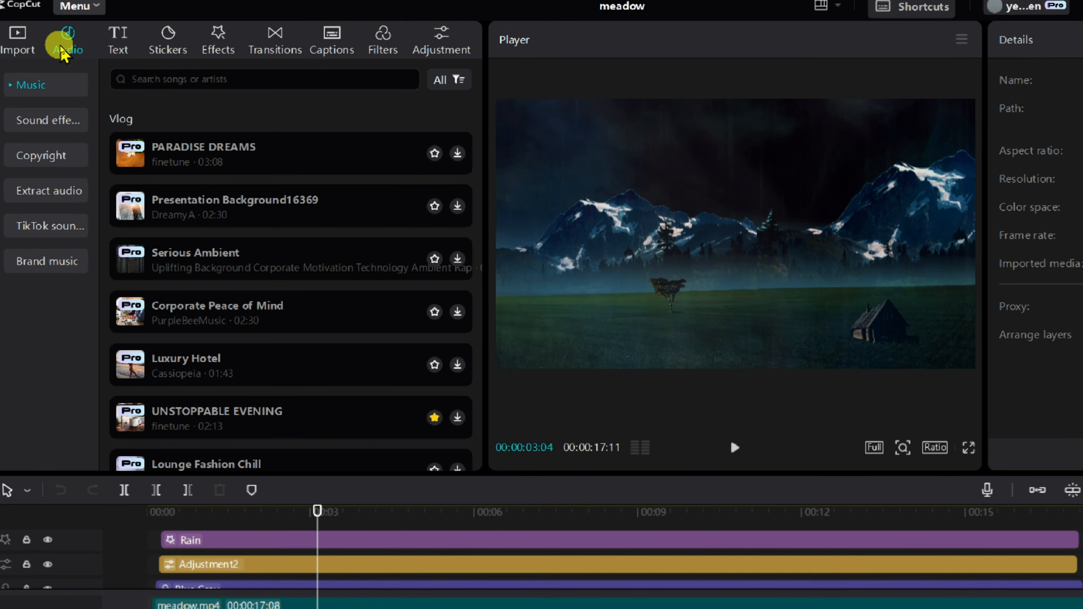
pyautogui.click(168, 74)
pyautogui.write('thund')
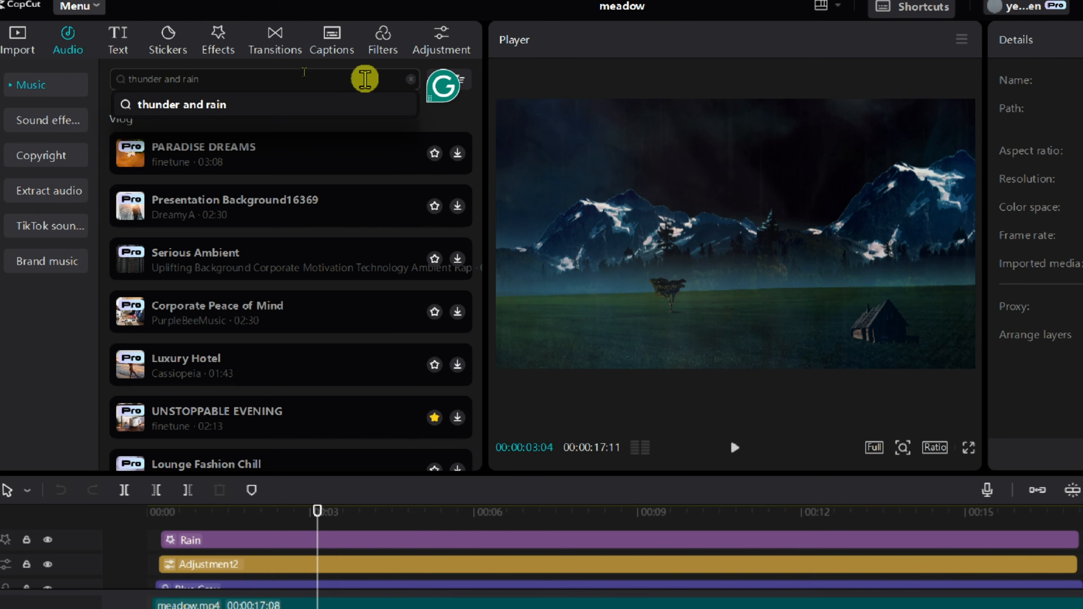
pyautogui.write('er and rain')
pyautogui.press('Return')
pyautogui.click(455, 121)
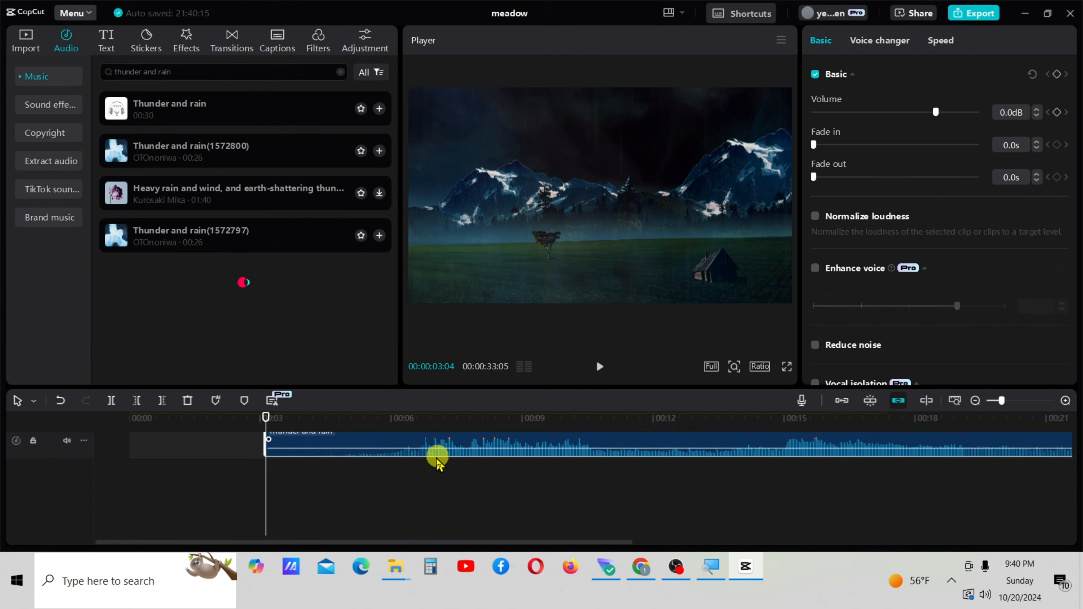
pyautogui.scroll(2, 436, 458)
pyautogui.moveTo(383, 494); pyautogui.dragTo(249, 494)
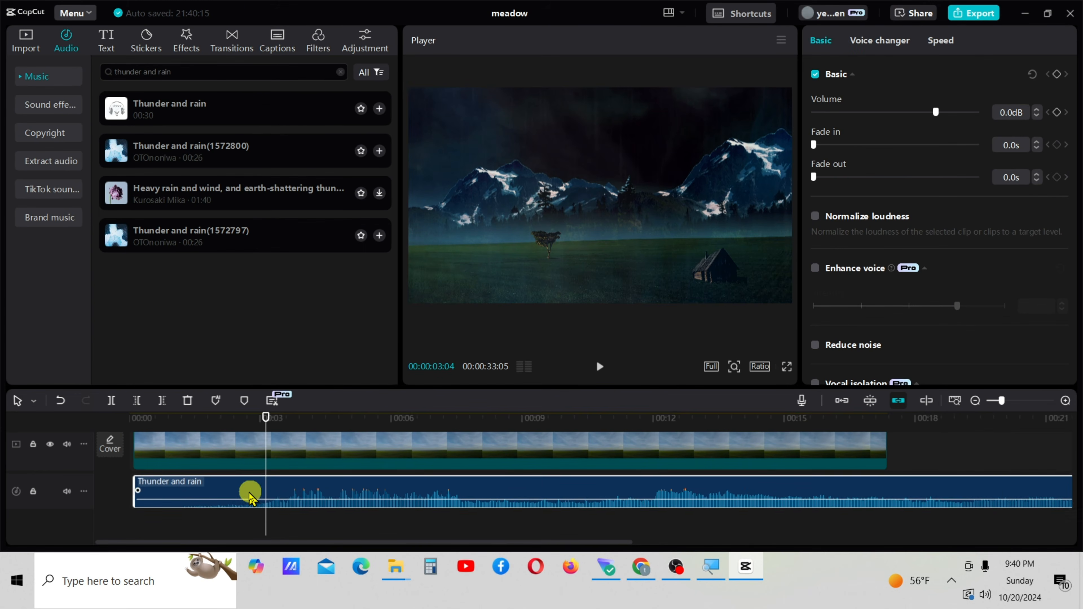
# Step: Trim the quiet opening off the Thunder and rain audio, realign it to the start, and cut its end to match the meadow clip
pyautogui.moveTo(135, 490); pyautogui.dragTo(244, 491)
pyautogui.moveTo(544, 492); pyautogui.dragTo(442, 491)
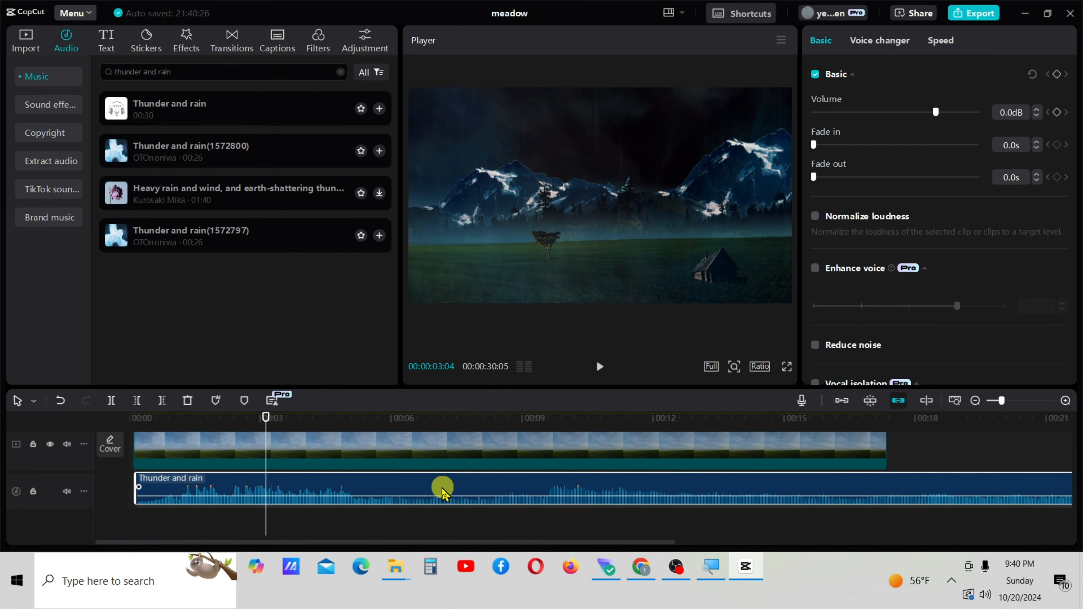
pyautogui.scroll(-1, 1012, 529)
pyautogui.moveTo(1041, 490); pyautogui.dragTo(700, 491)
pyautogui.scroll(2, 373, 515)
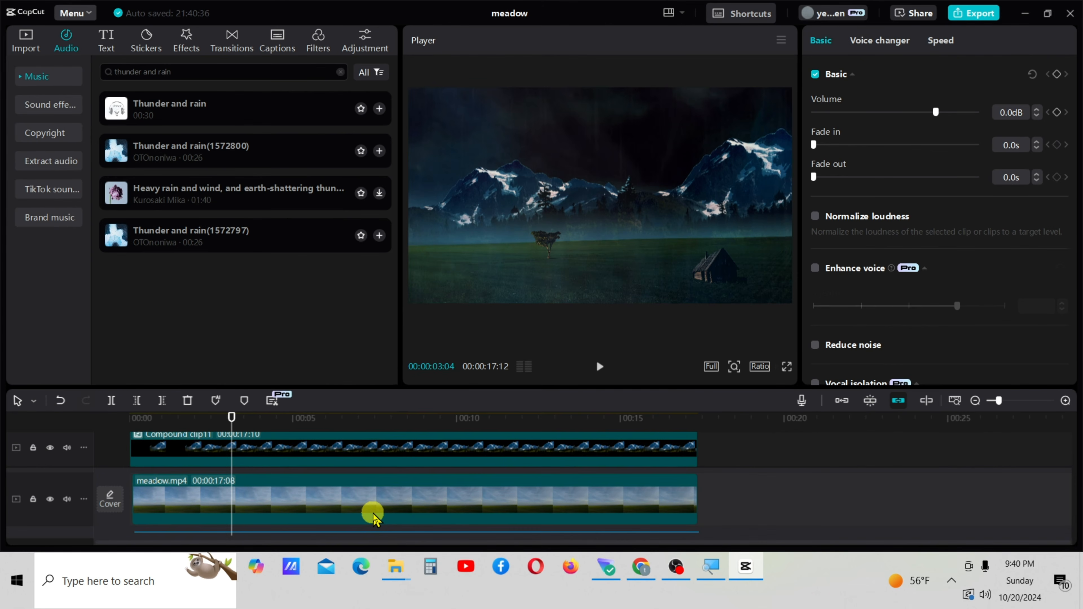
pyautogui.click(599, 366)
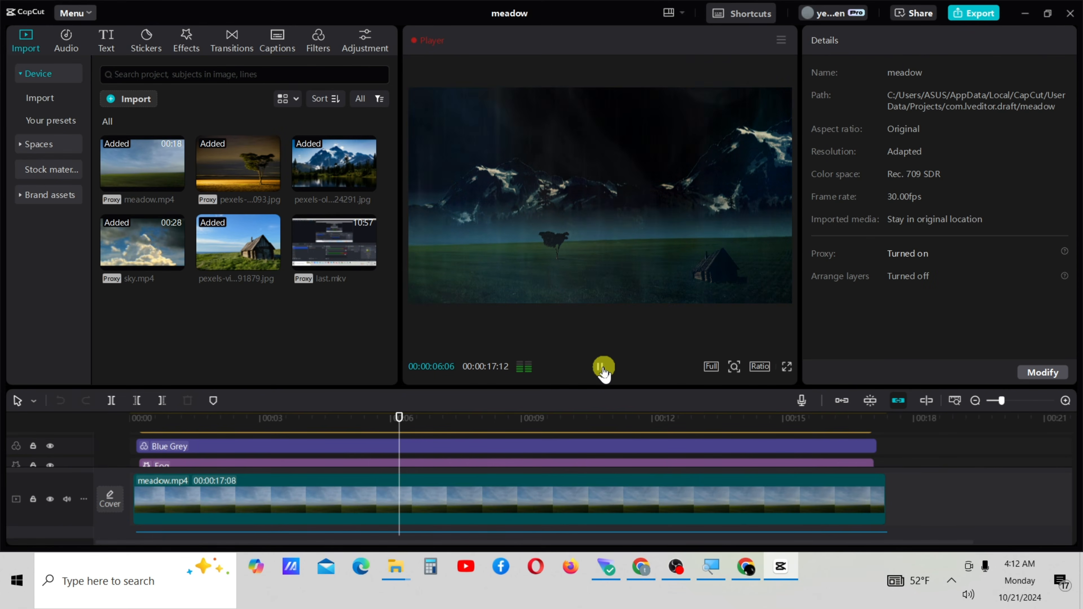
# Step: Select every layer on the timeline, including the effects and the audio, and combine them into one compound clip
pyautogui.click(603, 369)
pyautogui.scroll(-3, 599, 480)
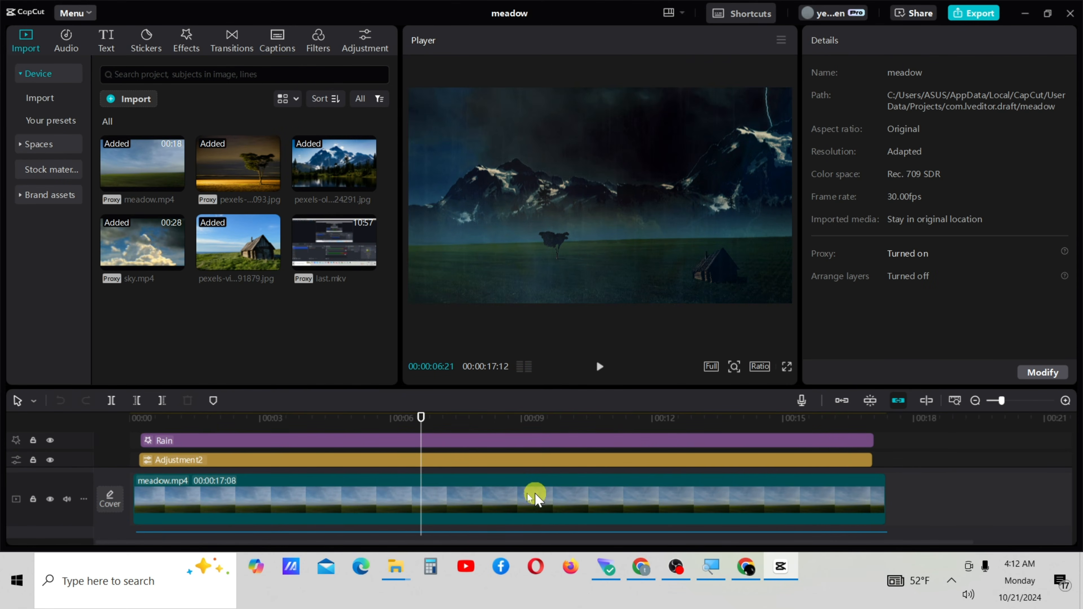
pyautogui.scroll(-4, 903, 516)
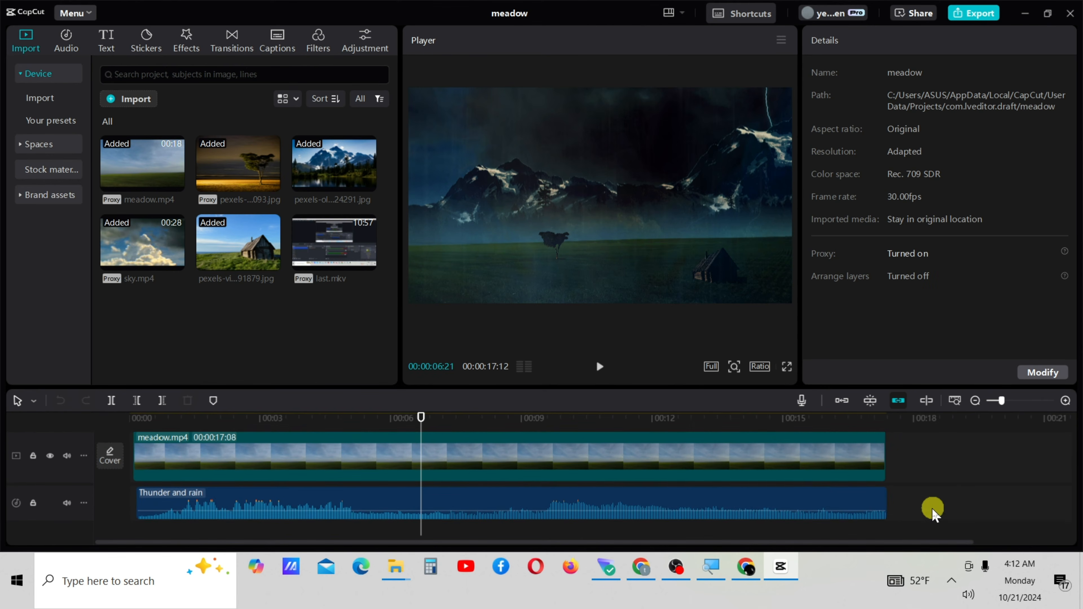
pyautogui.moveTo(825, 522); pyautogui.dragTo(741, 548)
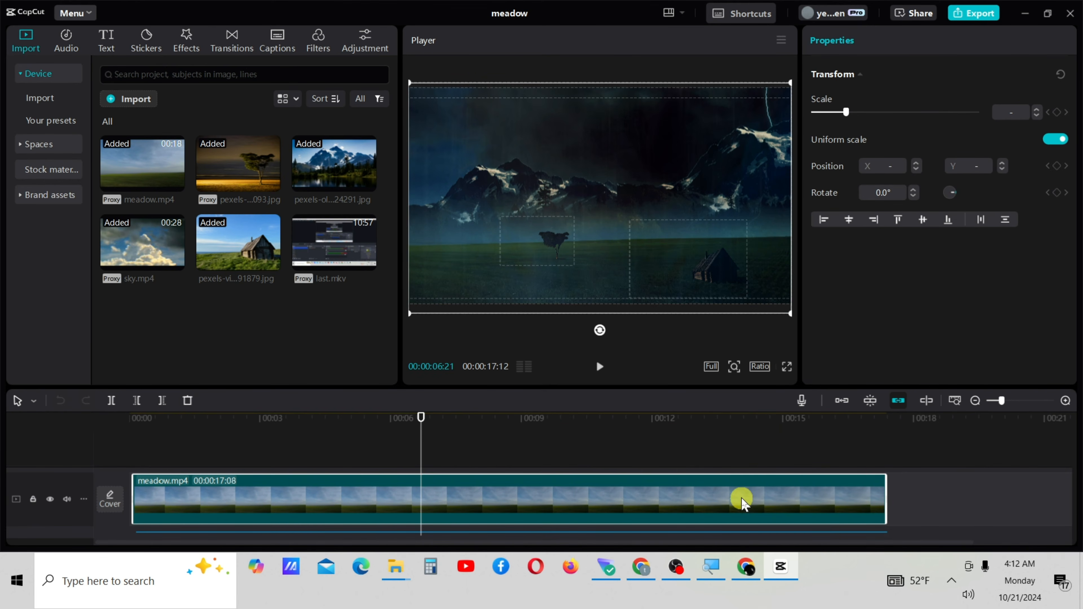
pyautogui.scroll(4, 742, 502)
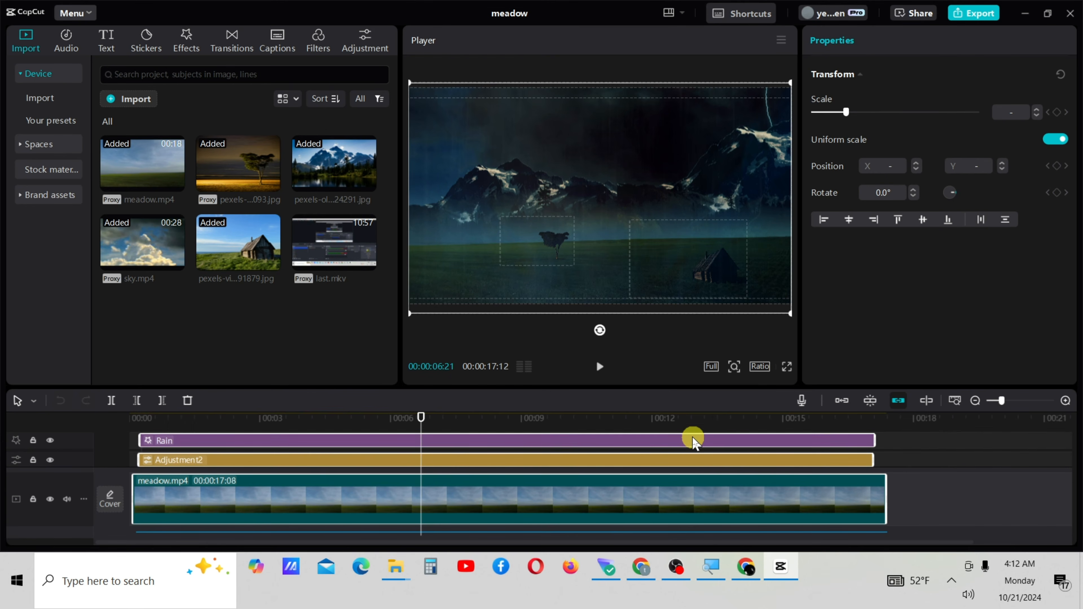
pyautogui.scroll(-3, 695, 444)
pyautogui.rightClick(146, 446)
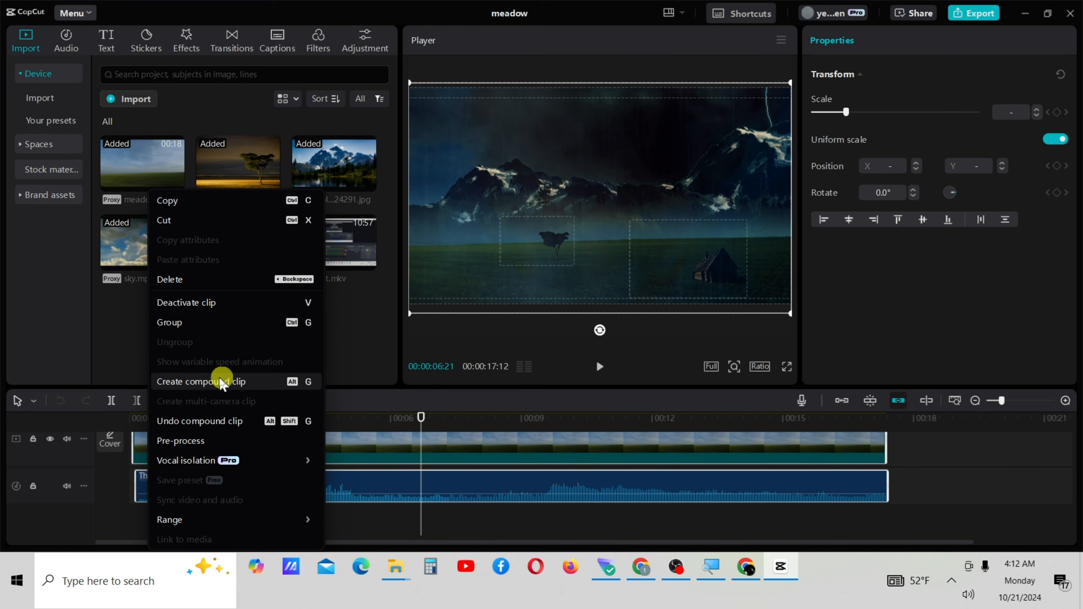
pyautogui.click(225, 386)
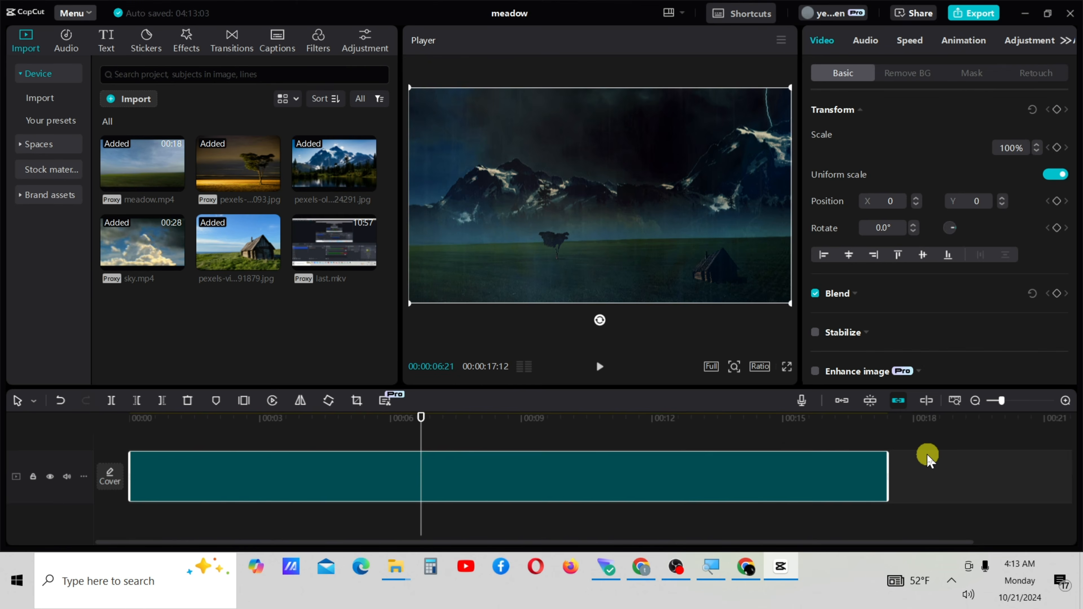
# Step: Deselect the compound clip and scrub through it to review the finished composite
pyautogui.click(904, 427)
pyautogui.moveTo(706, 433); pyautogui.dragTo(341, 448)
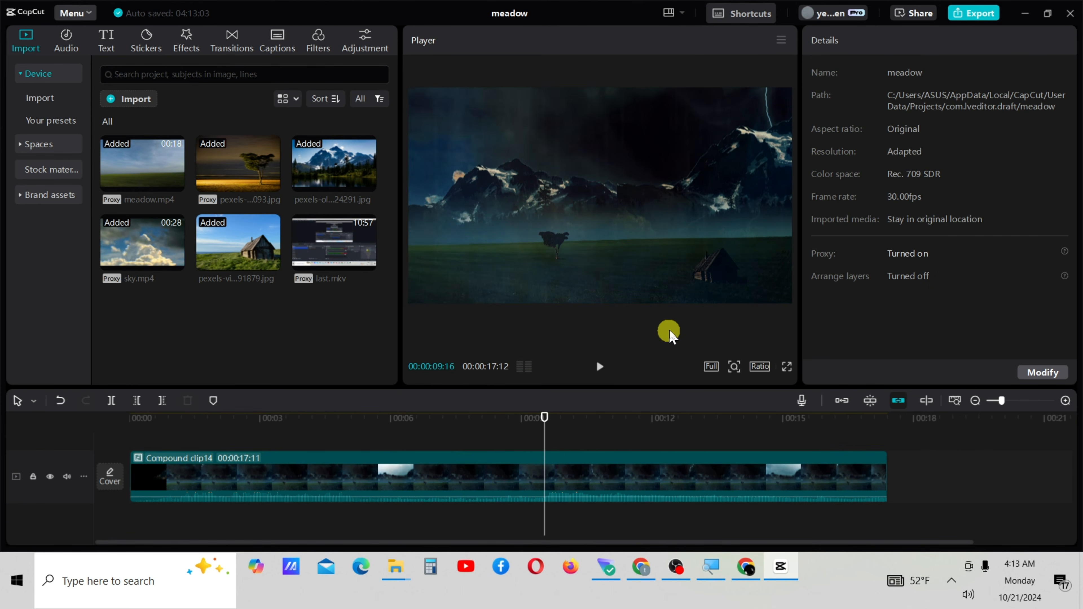
pyautogui.moveTo(544, 417); pyautogui.dragTo(597, 423)
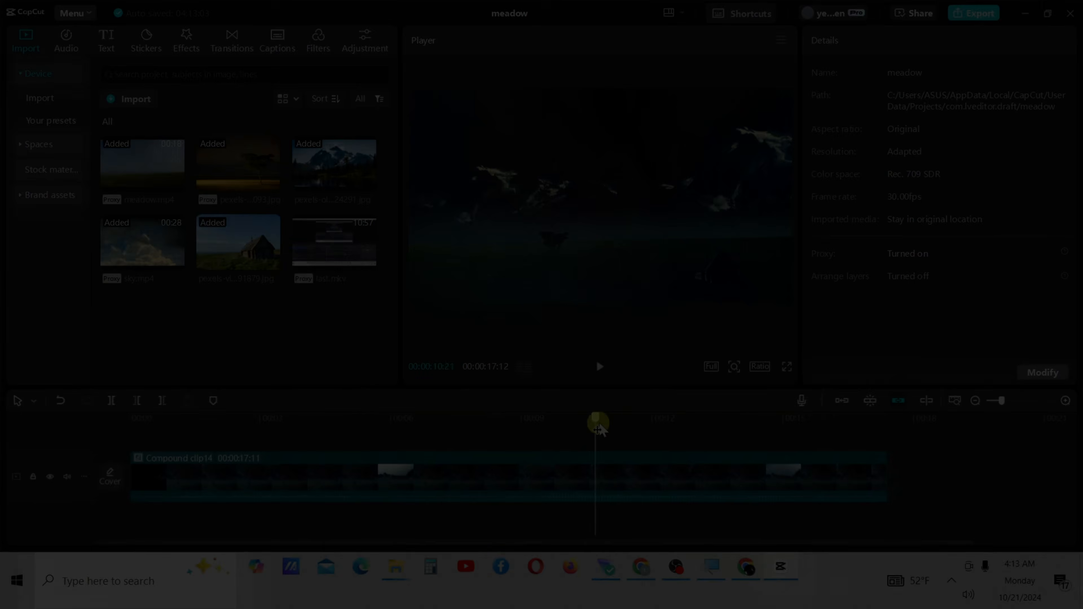